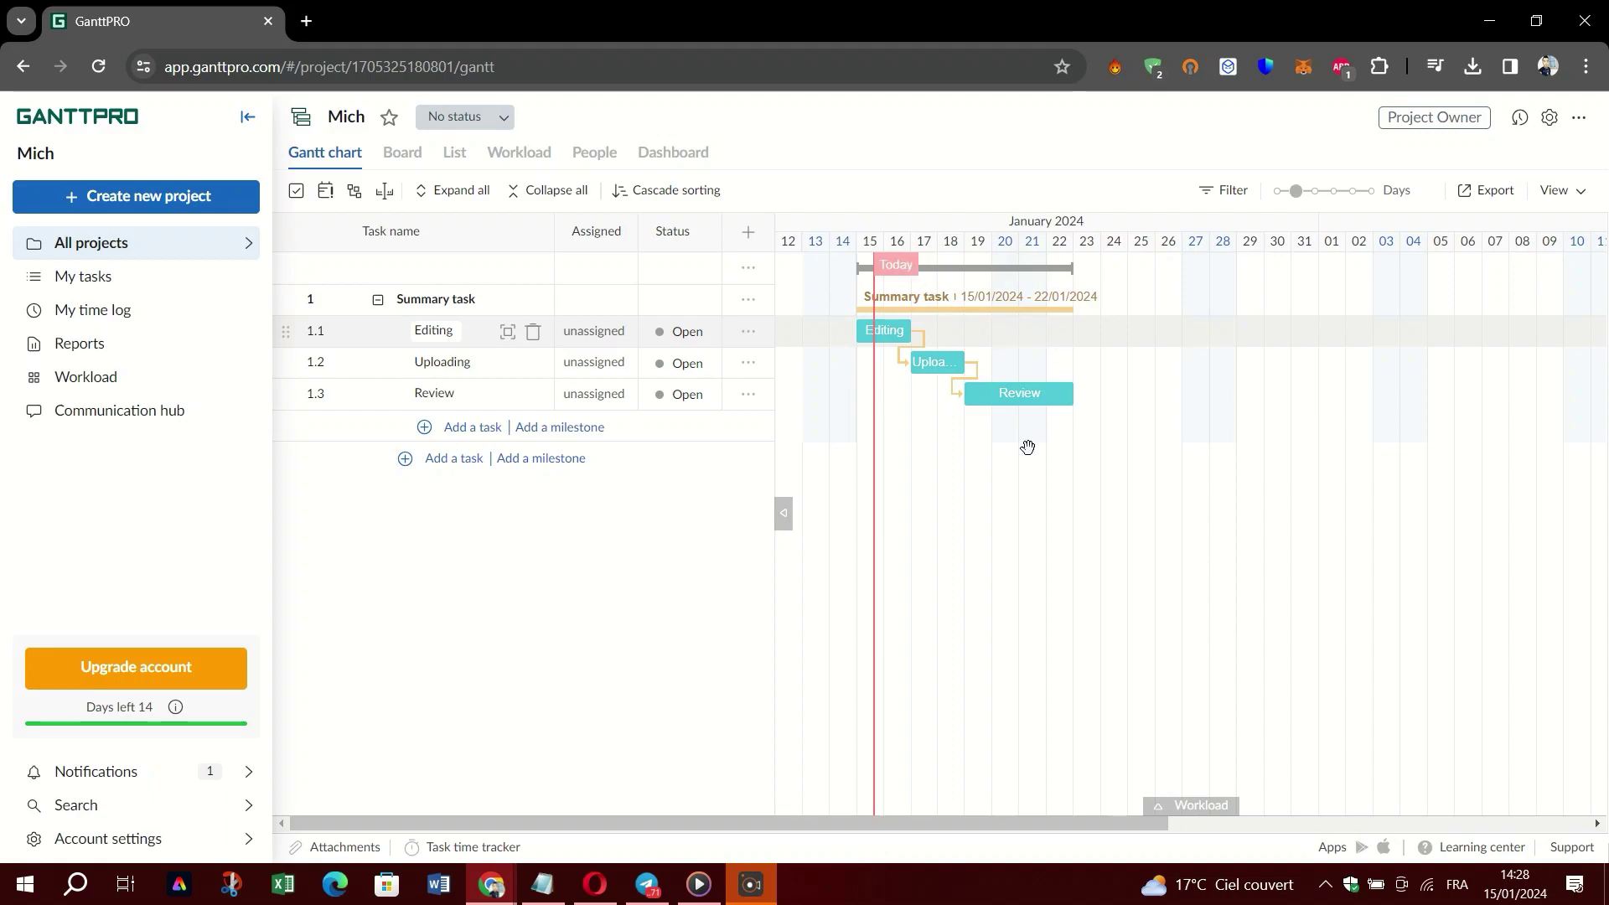
Shift the Editing task one day later so Mich spans 16/01–23/01/2024.
{"action": "left_click_drag", "start_coordinate": [884, 331], "coordinate": [912, 331]}
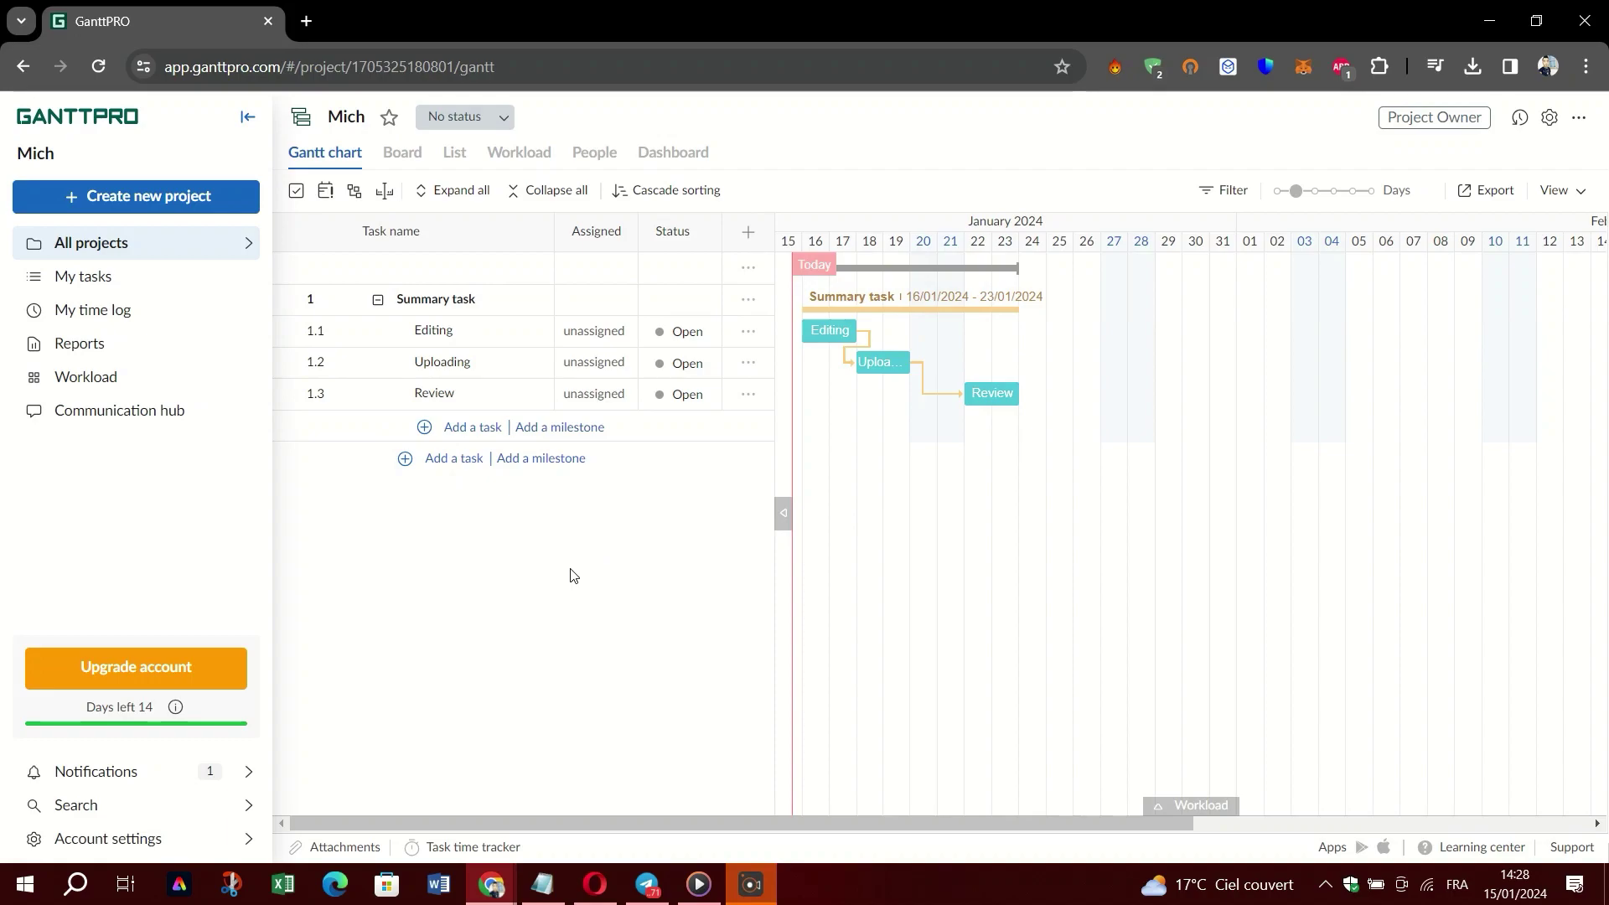
{"action": "left_click", "coordinate": [823, 330]}
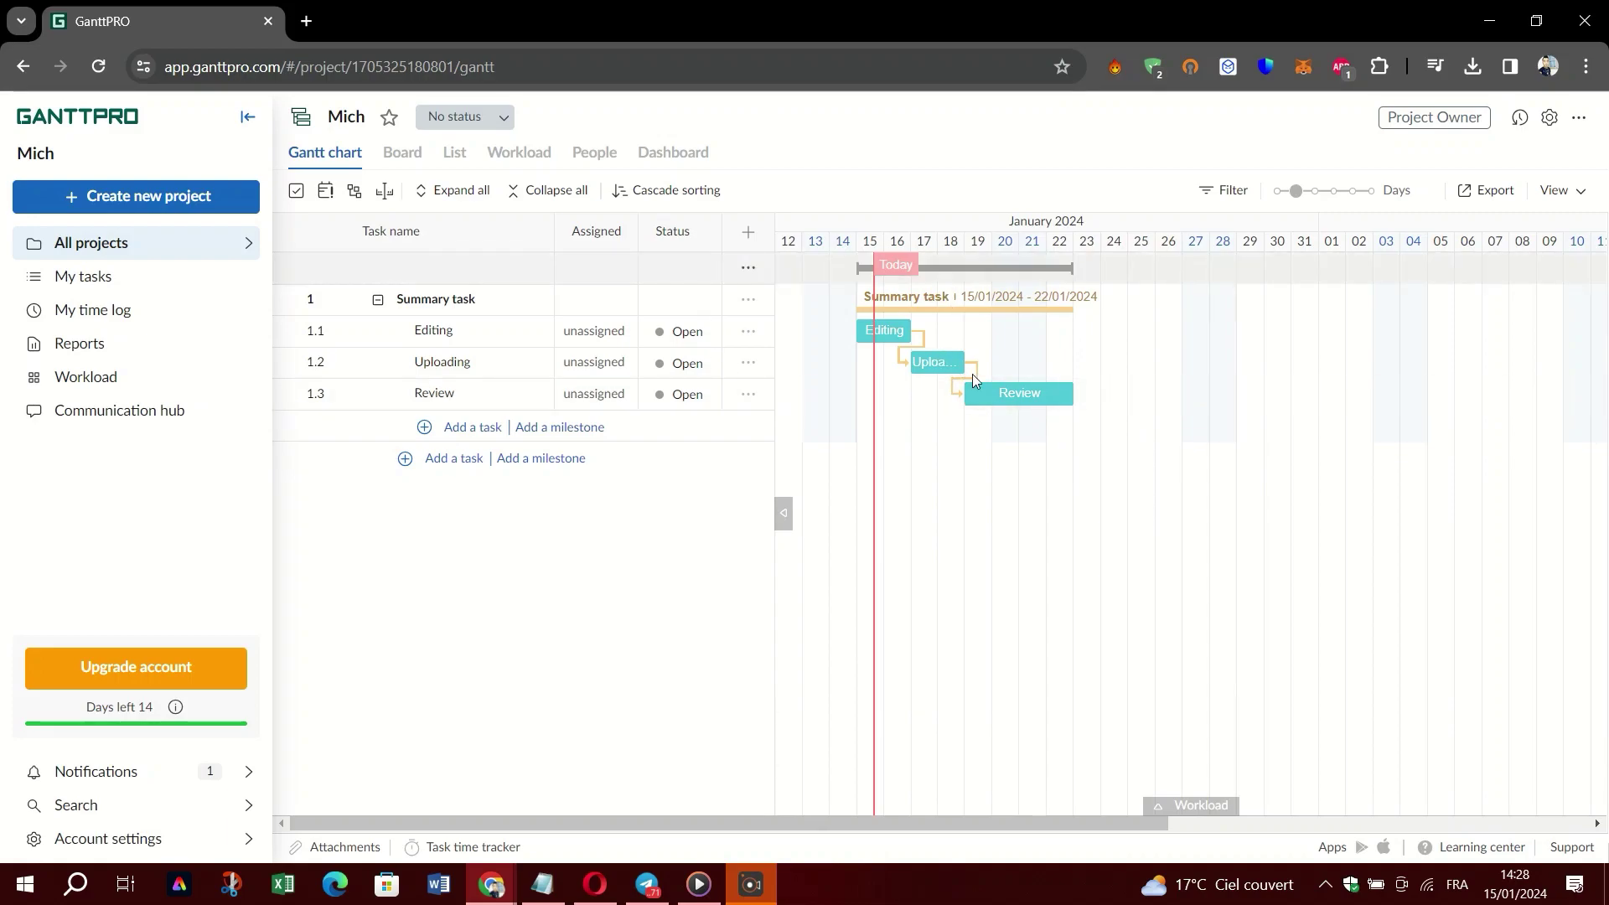
{"action": "mouse_move", "coordinate": [884, 331]}
{"action": "left_click", "coordinate": [888, 342]}
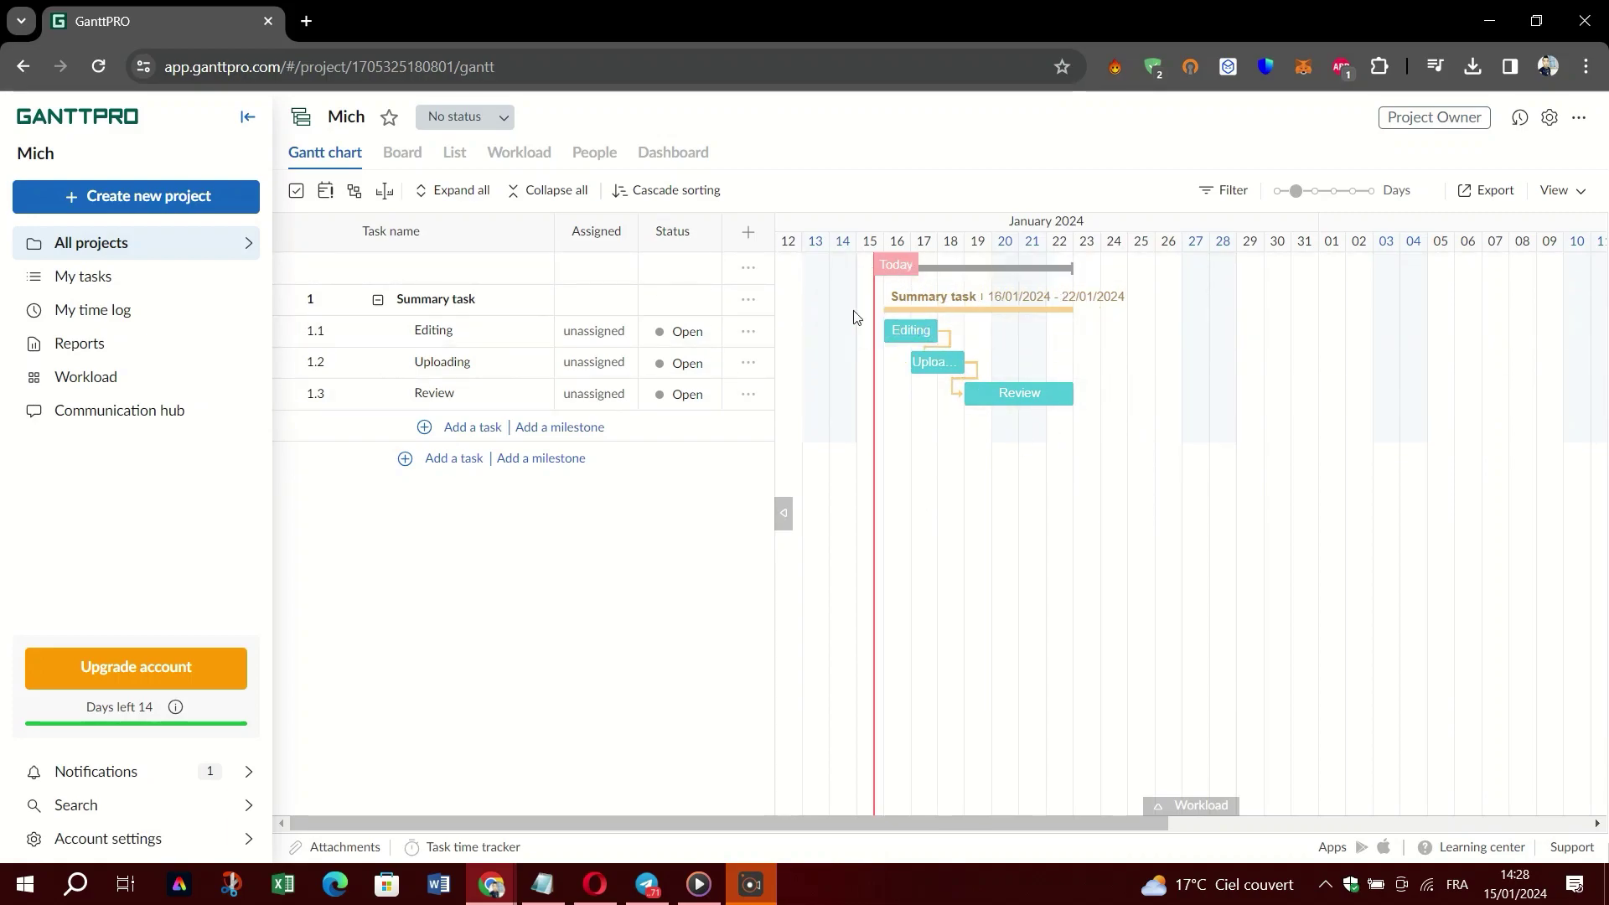
{"action": "left_click", "coordinate": [903, 262]}
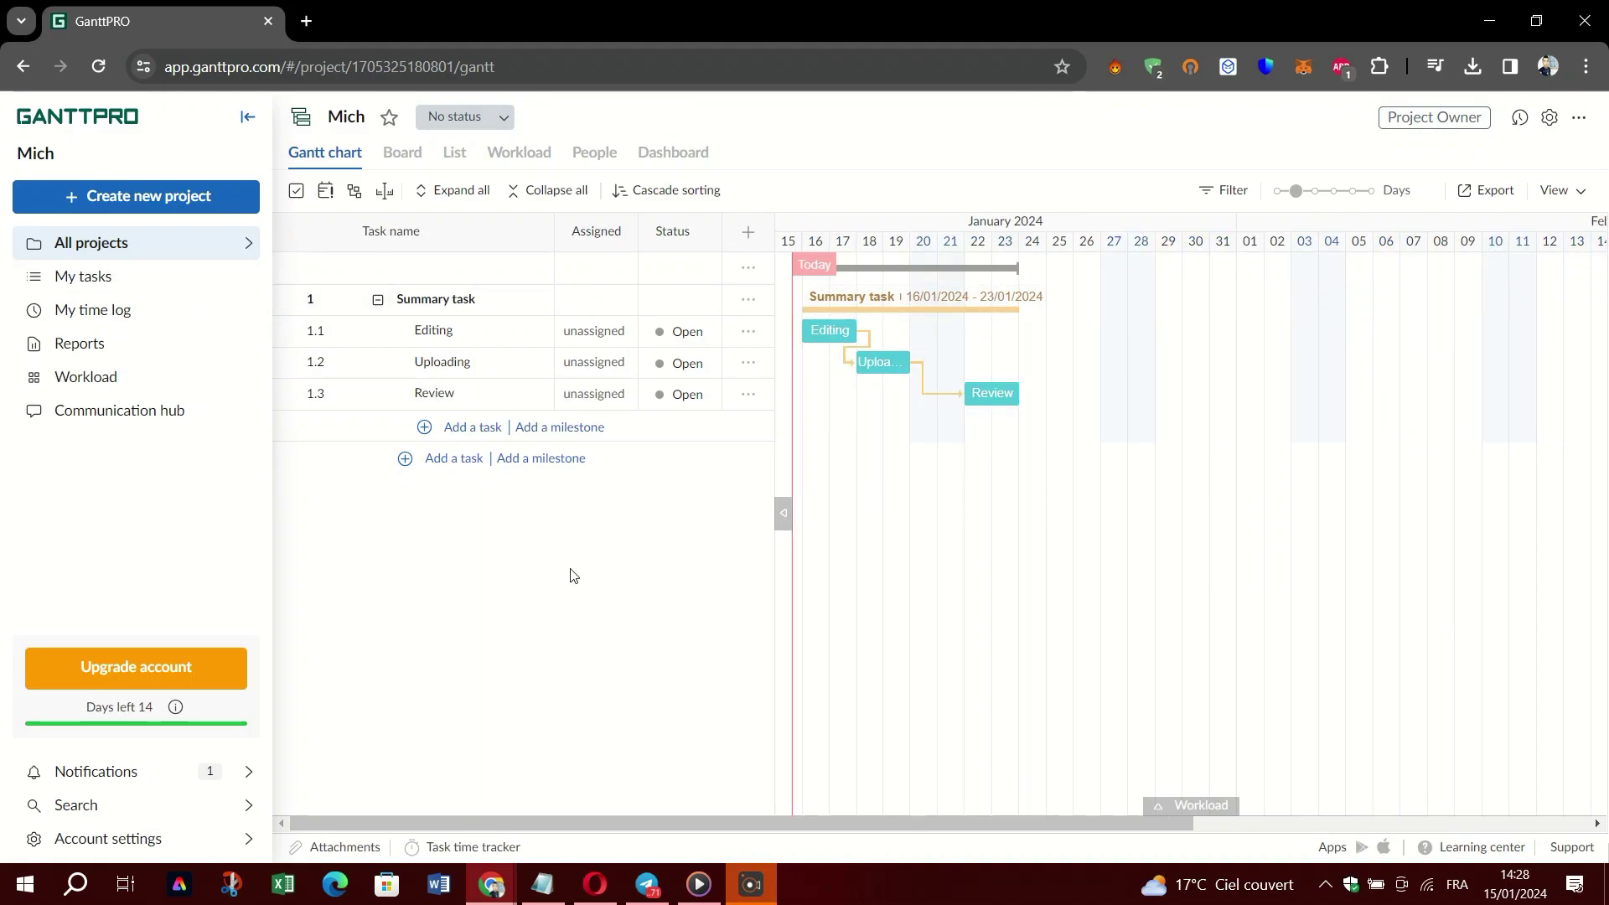
{"action": "mouse_move", "coordinate": [881, 363]}
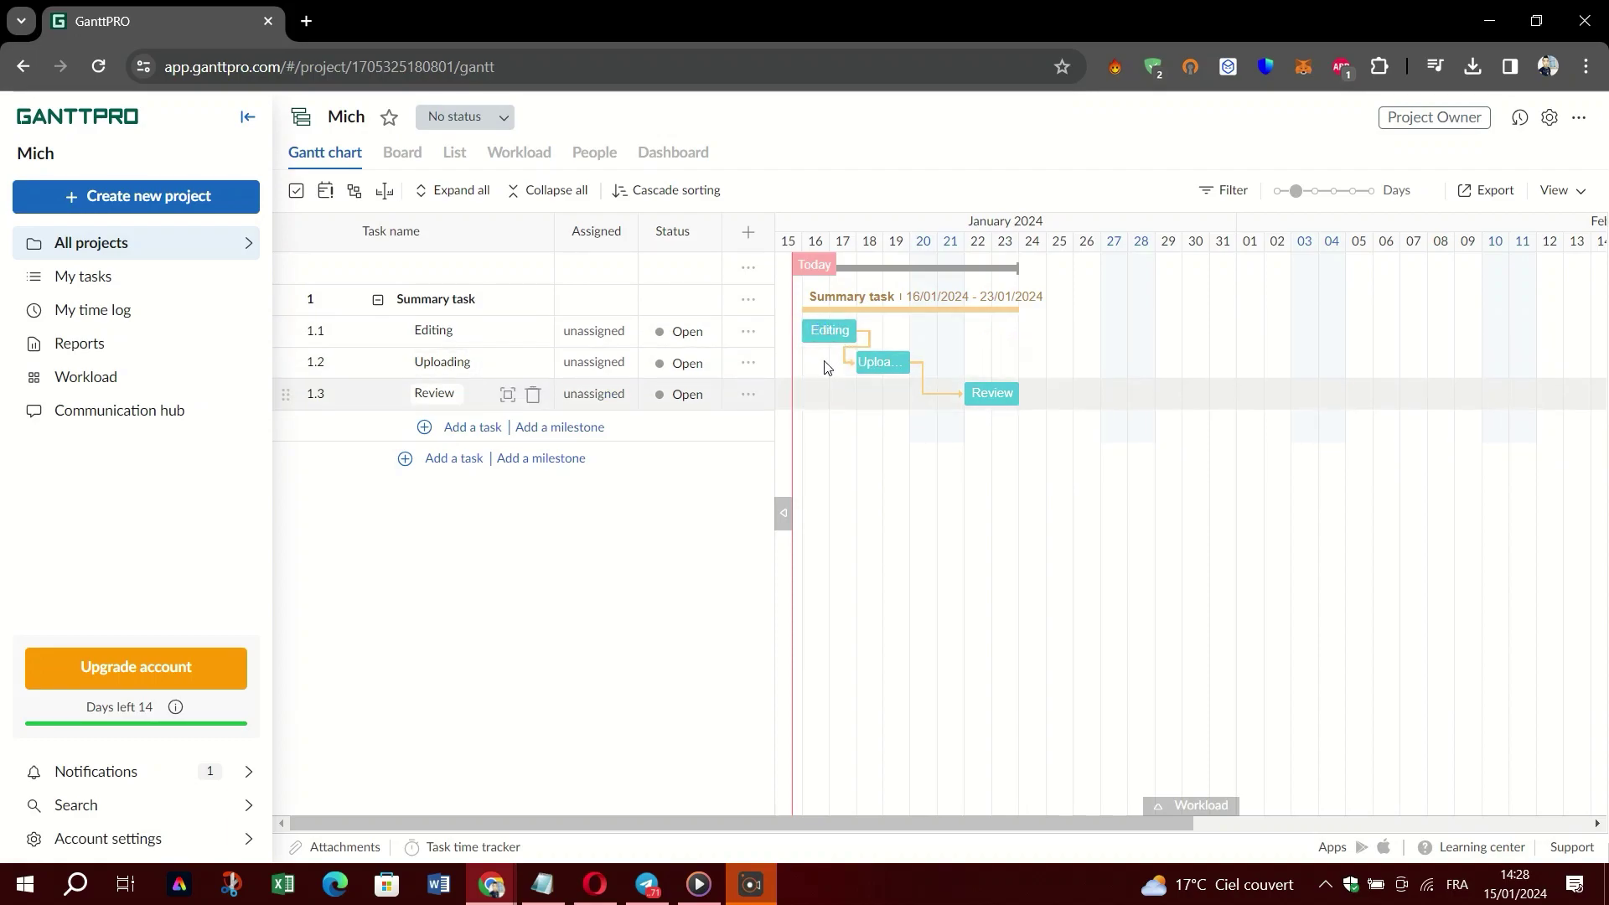
Open the Editing→Uploading link's lag settings and close them unchanged.
{"action": "left_click", "coordinate": [829, 334]}
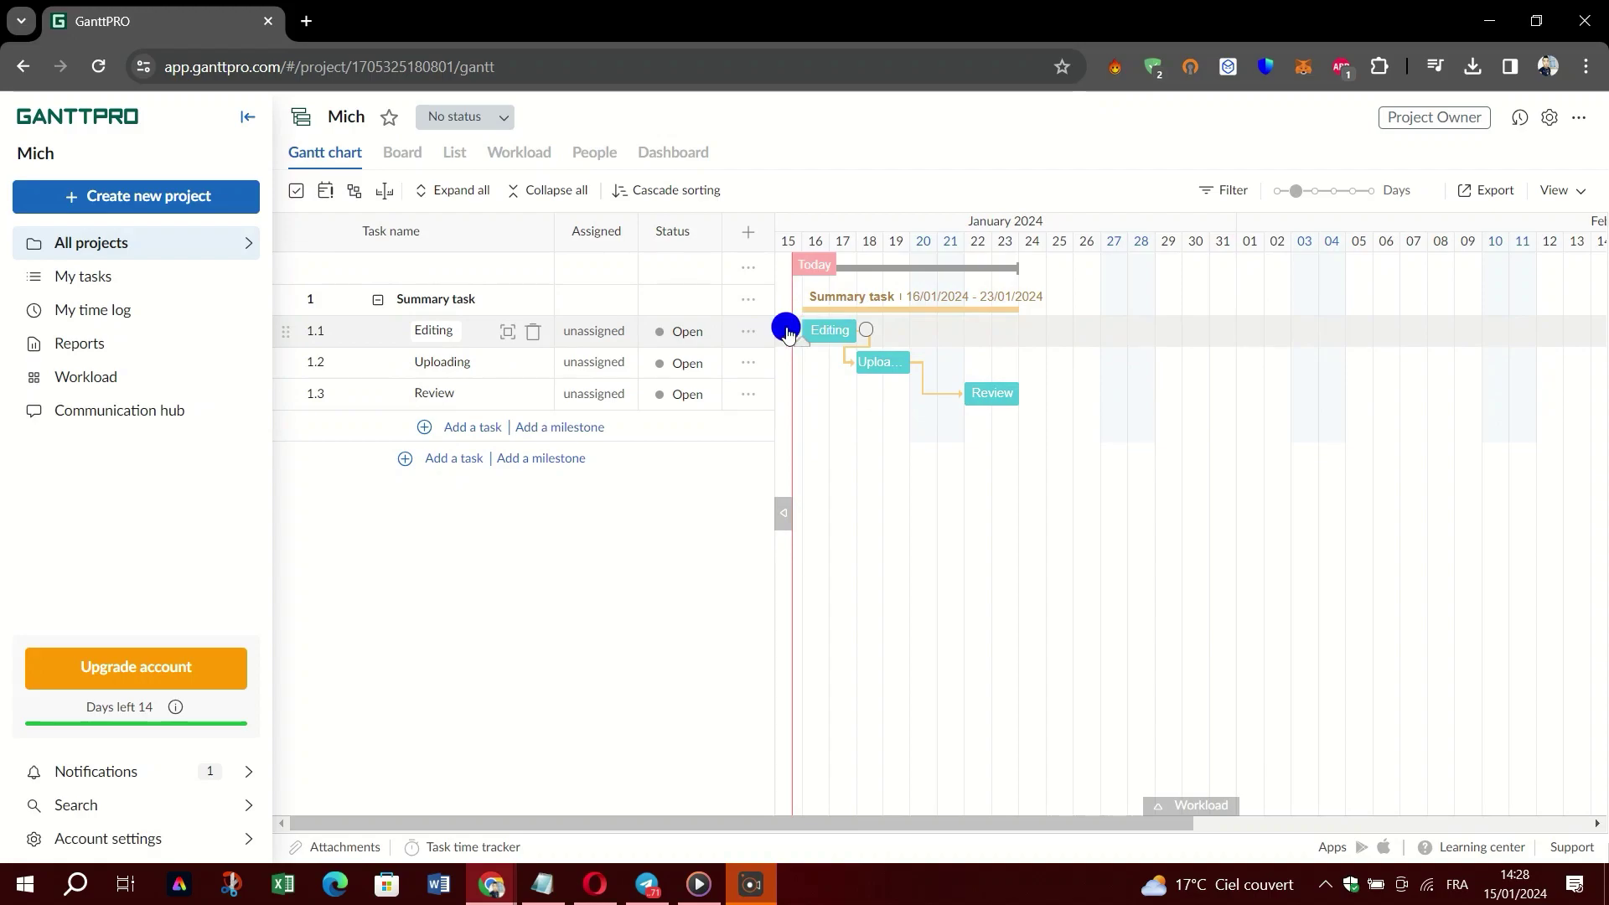
{"action": "left_click", "coordinate": [870, 349]}
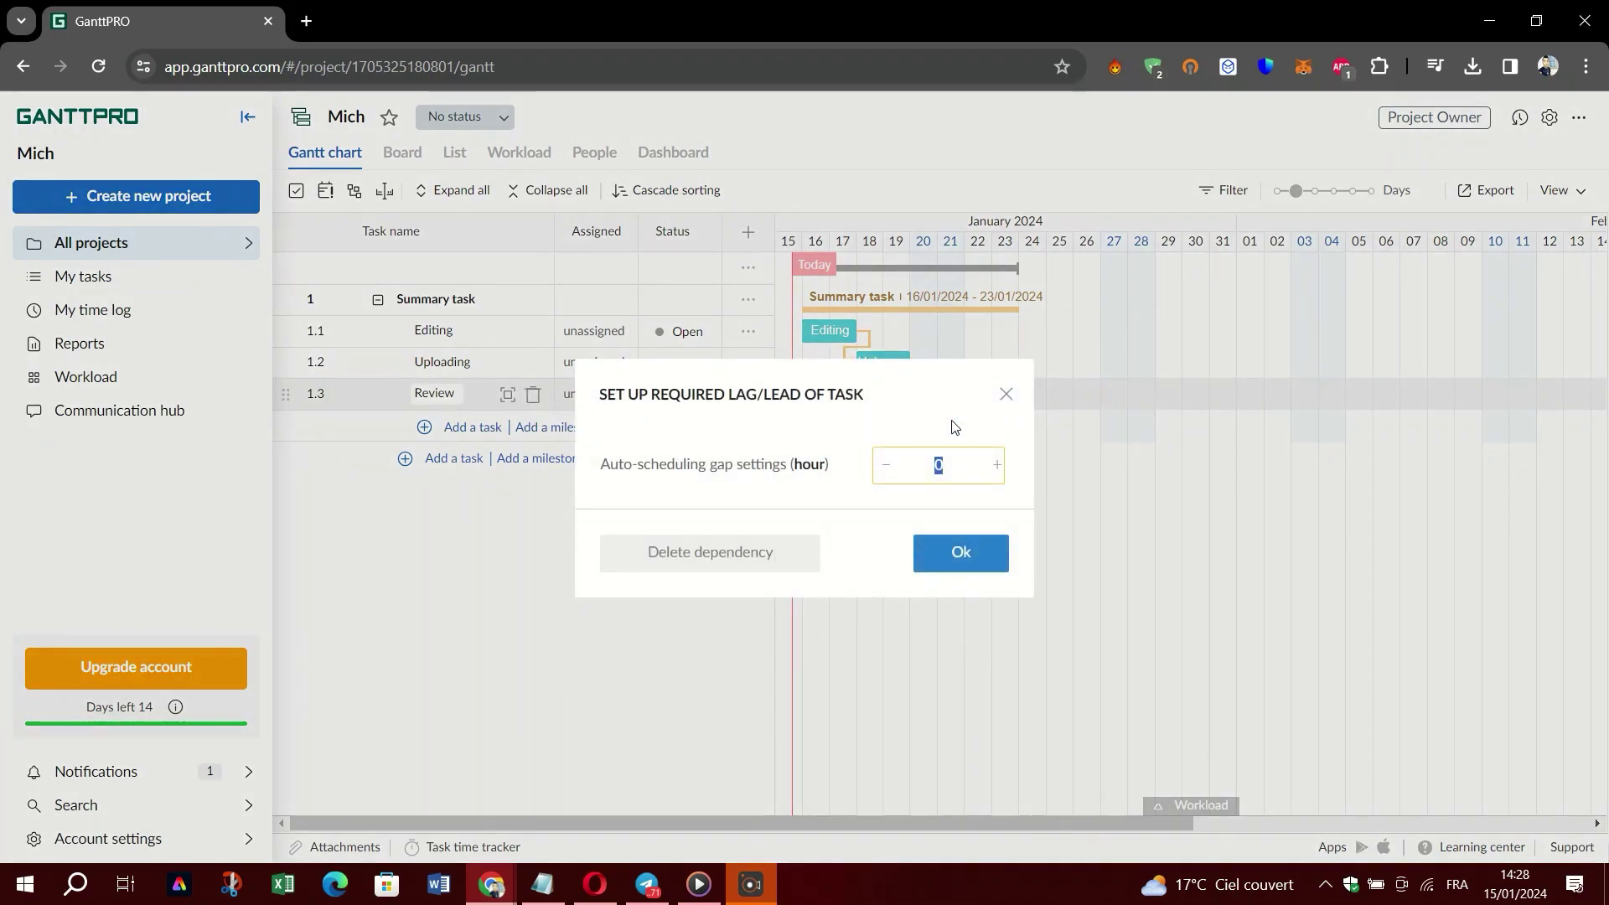
{"action": "left_click", "coordinate": [1006, 393]}
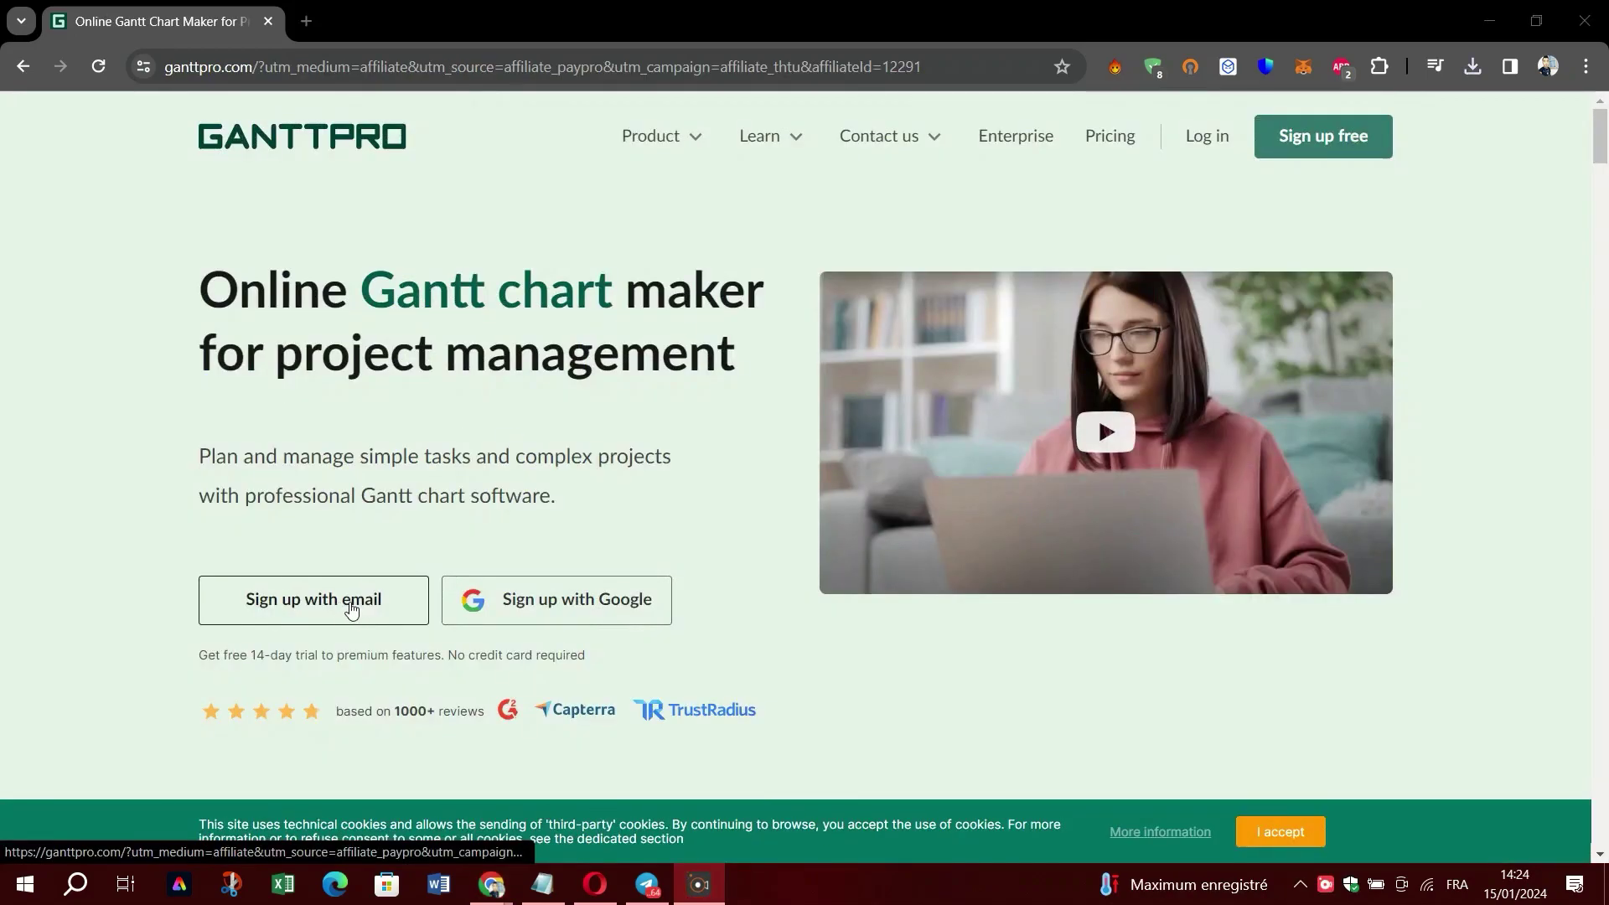
Sign up with Google, filling in the last name and business name Mich.
{"action": "left_click", "coordinate": [534, 610]}
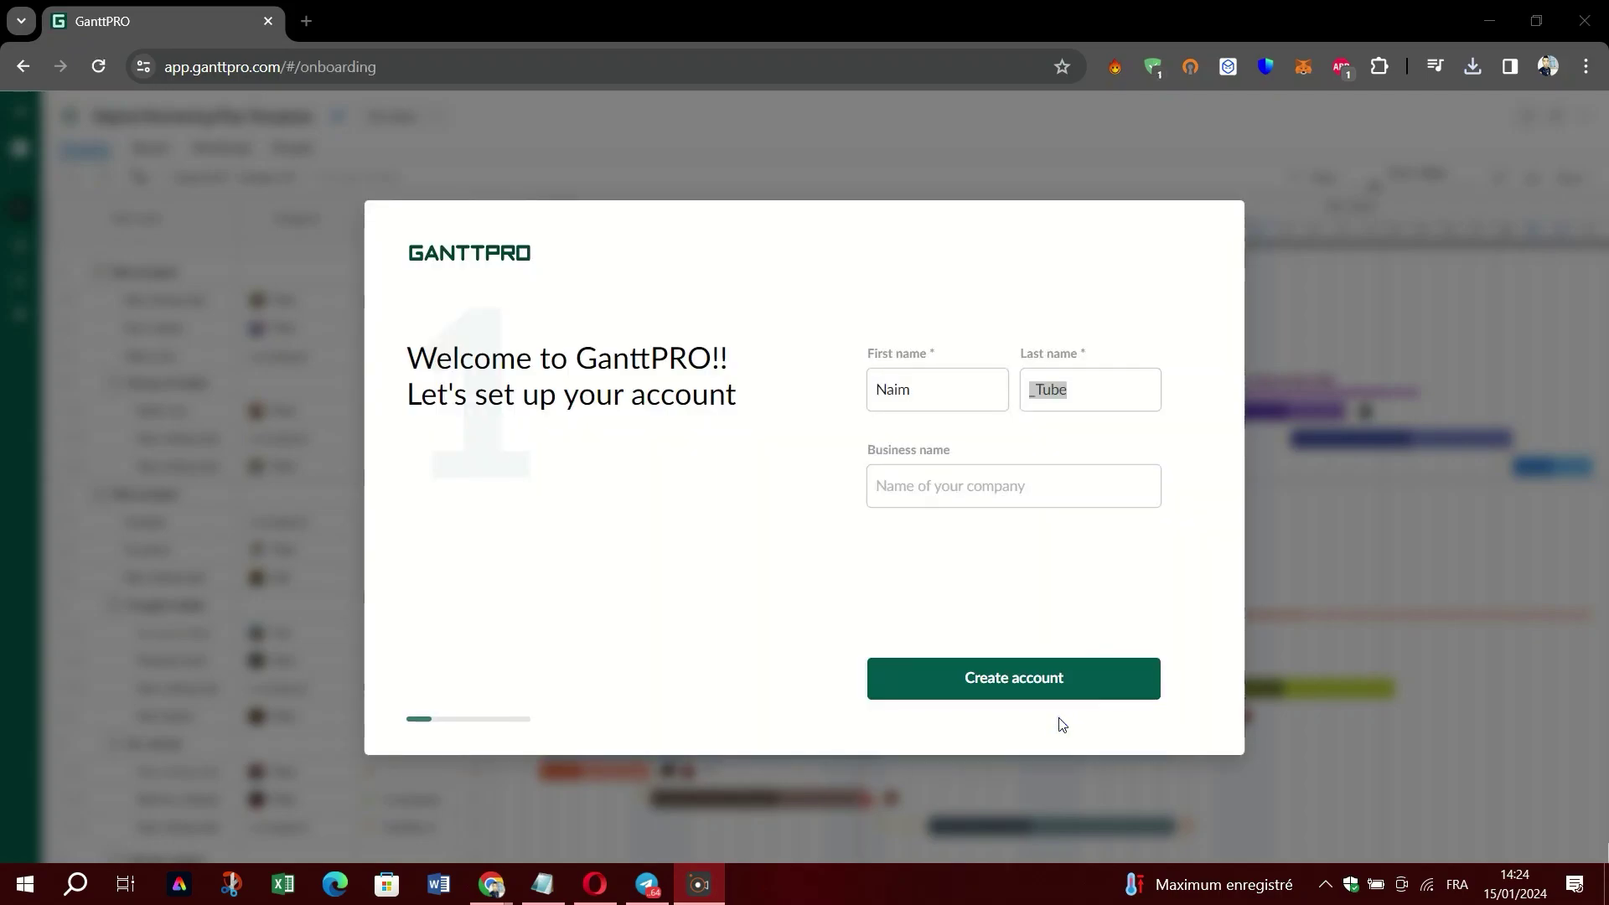
{"action": "left_click", "coordinate": [1102, 394]}
{"action": "type", "text": "Zeg"}
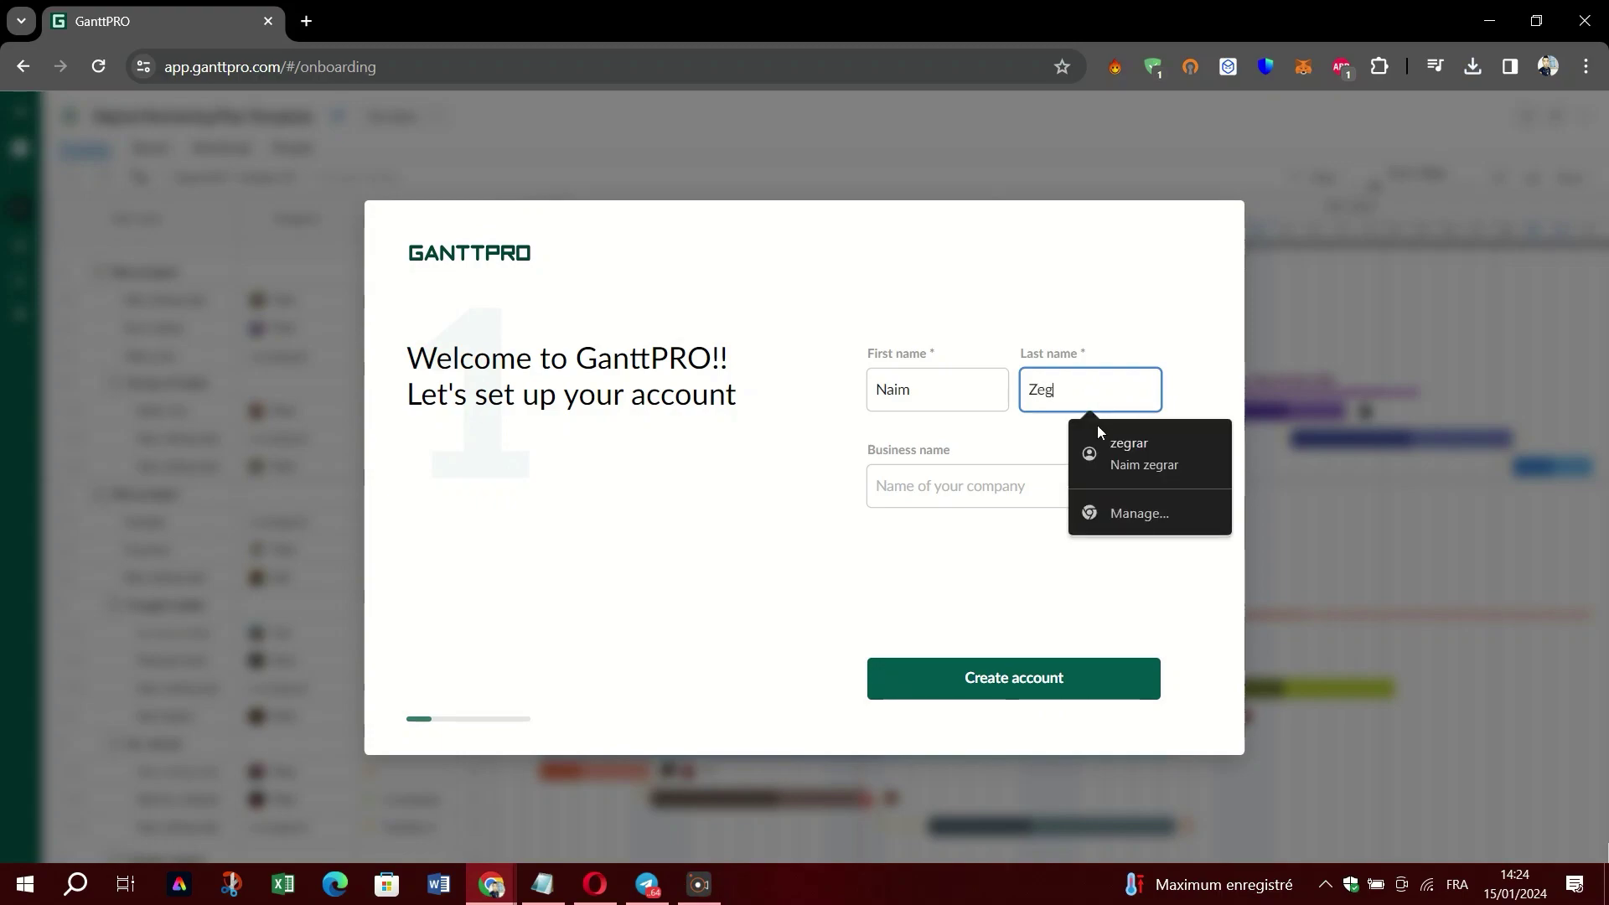
{"action": "left_click", "coordinate": [951, 493]}
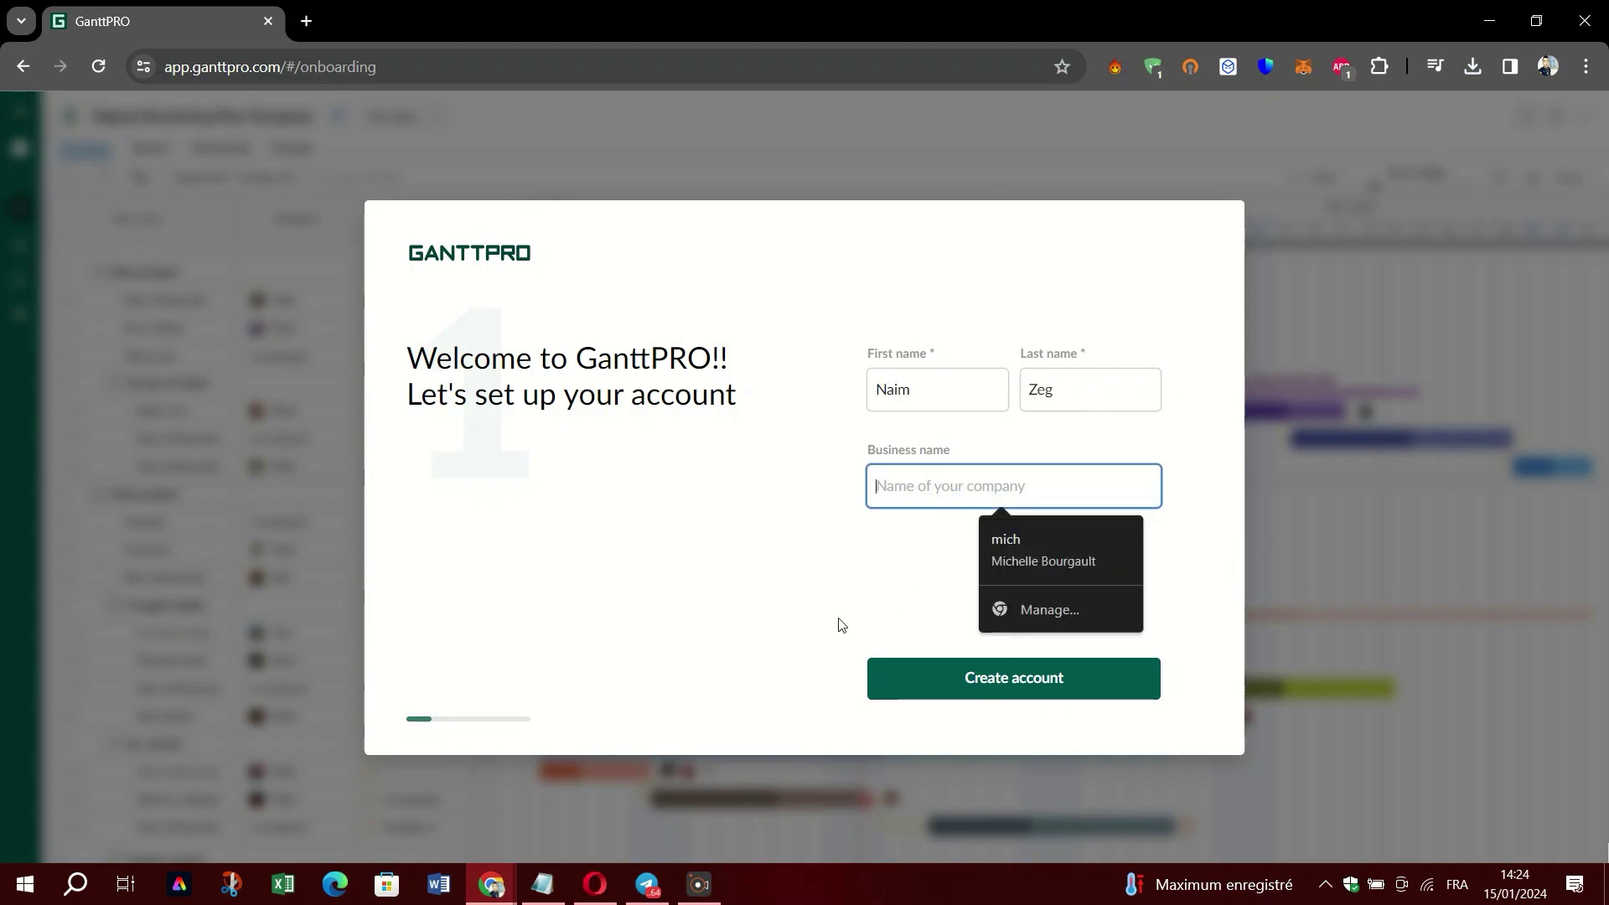
{"action": "type", "text": "Mich"}
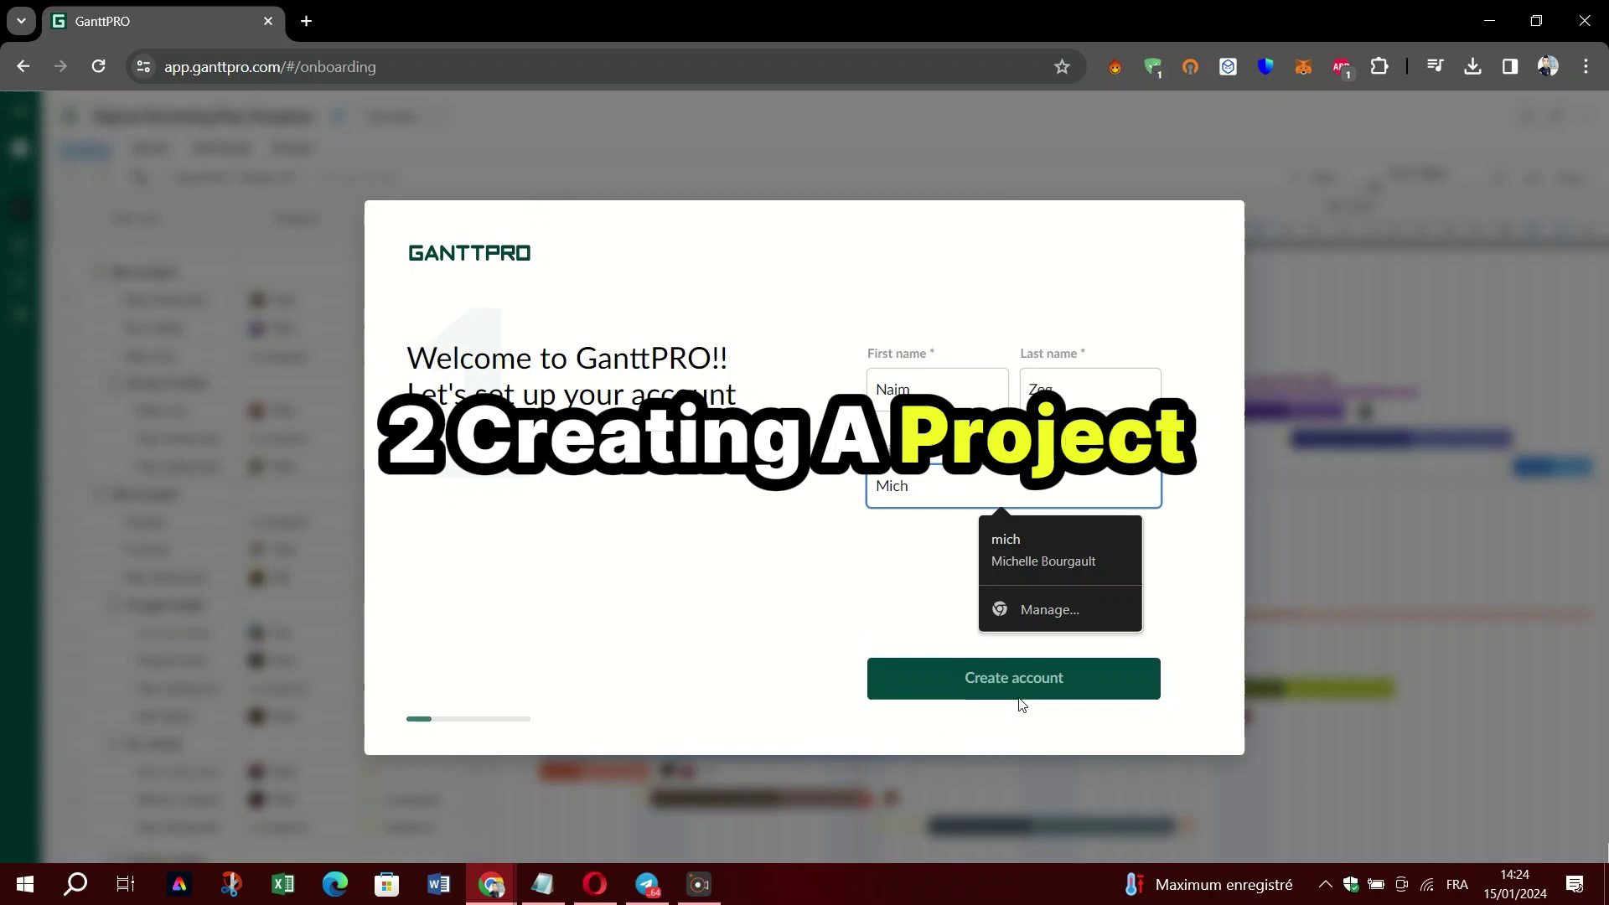
{"action": "left_click", "coordinate": [981, 681]}
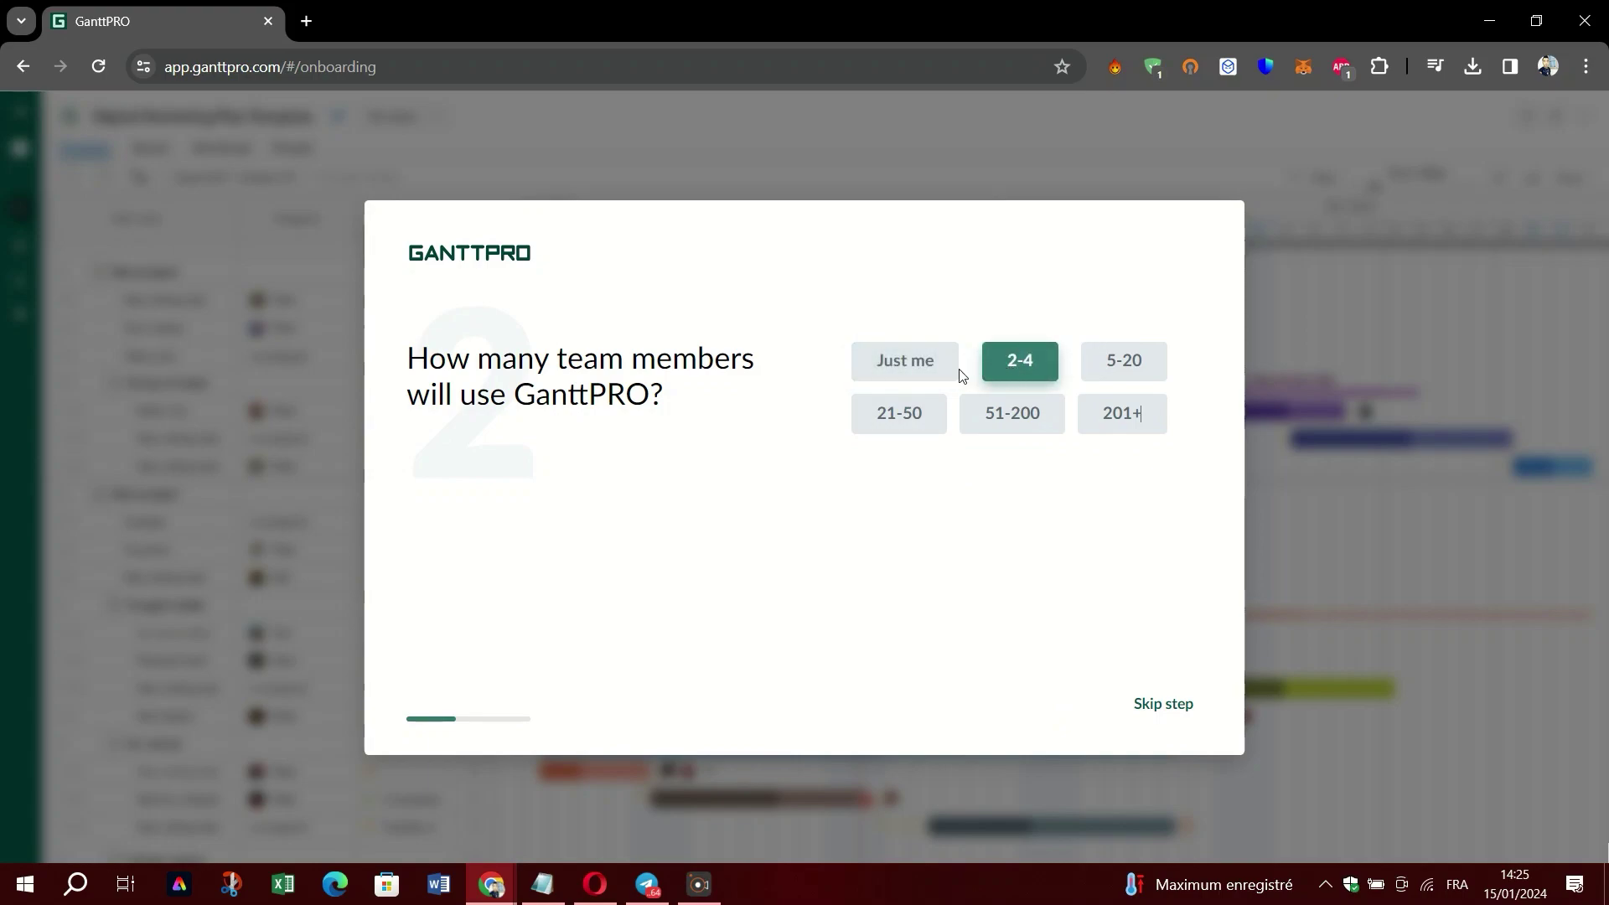
Answer onboarding: team size, studying use, limited Gantt experience, basic project scheduling.
{"action": "left_click", "coordinate": [885, 372]}
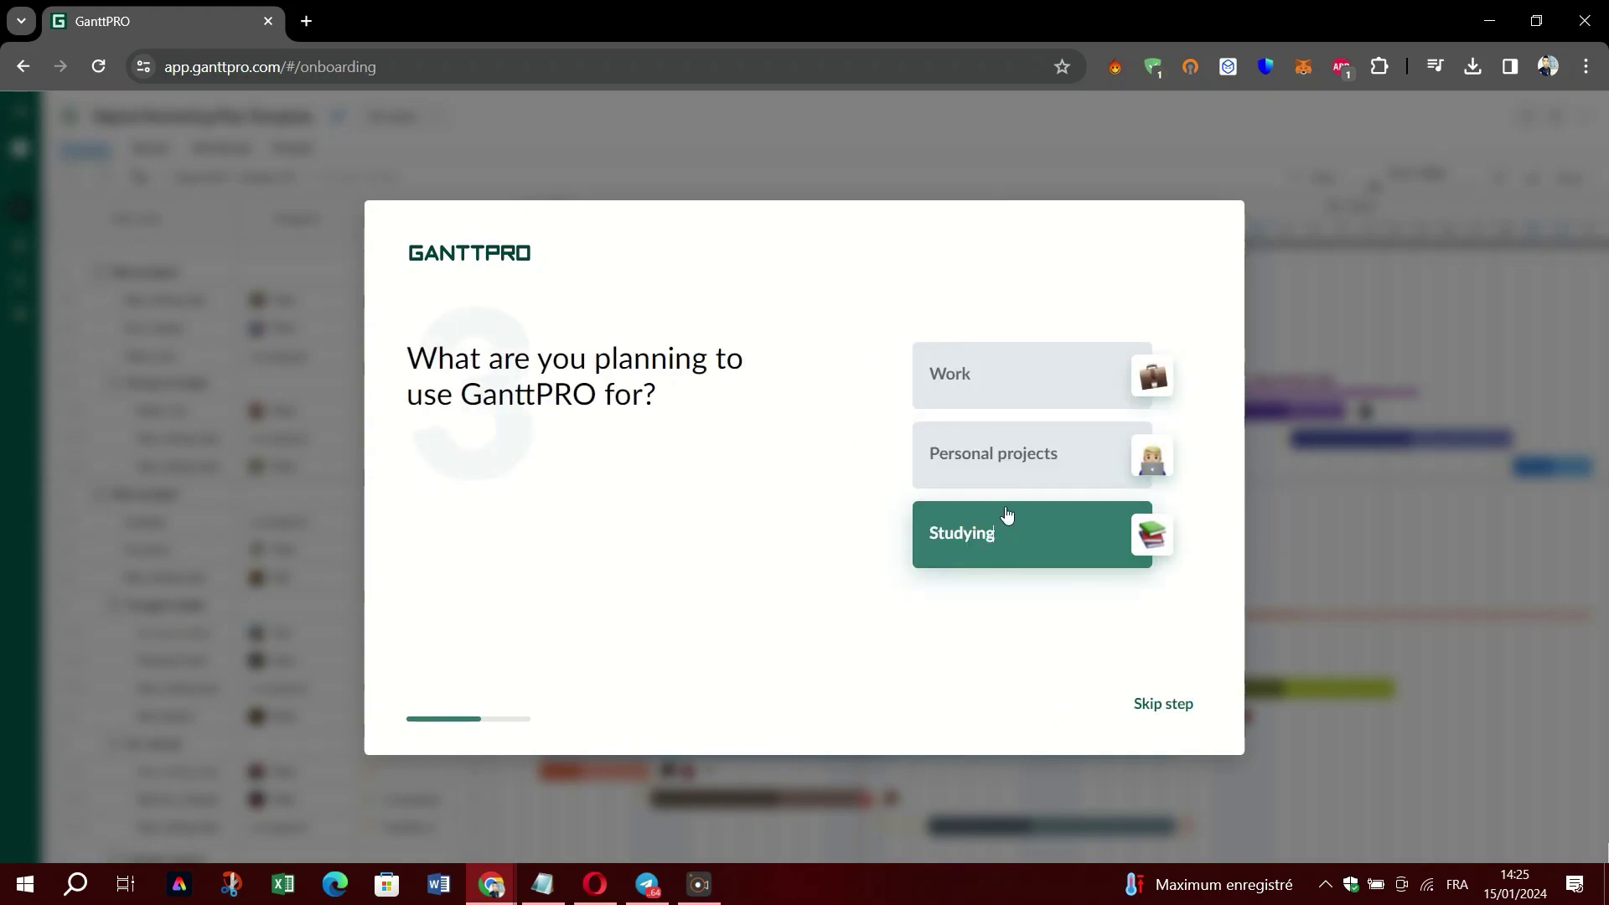
{"action": "left_click", "coordinate": [1014, 468]}
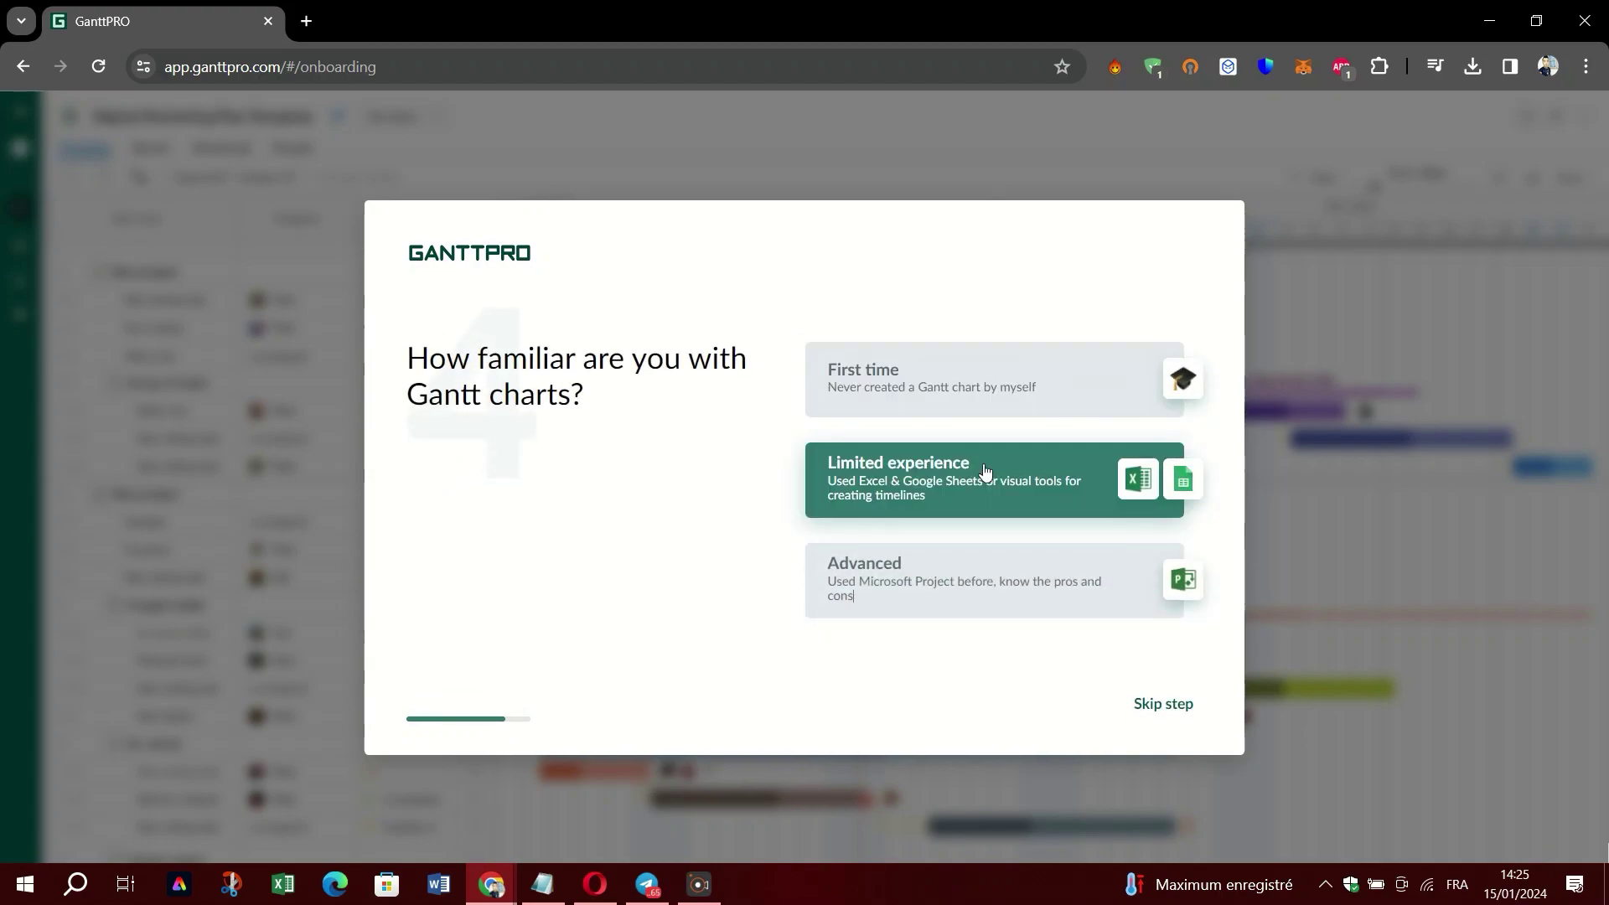
{"action": "left_click", "coordinate": [992, 379]}
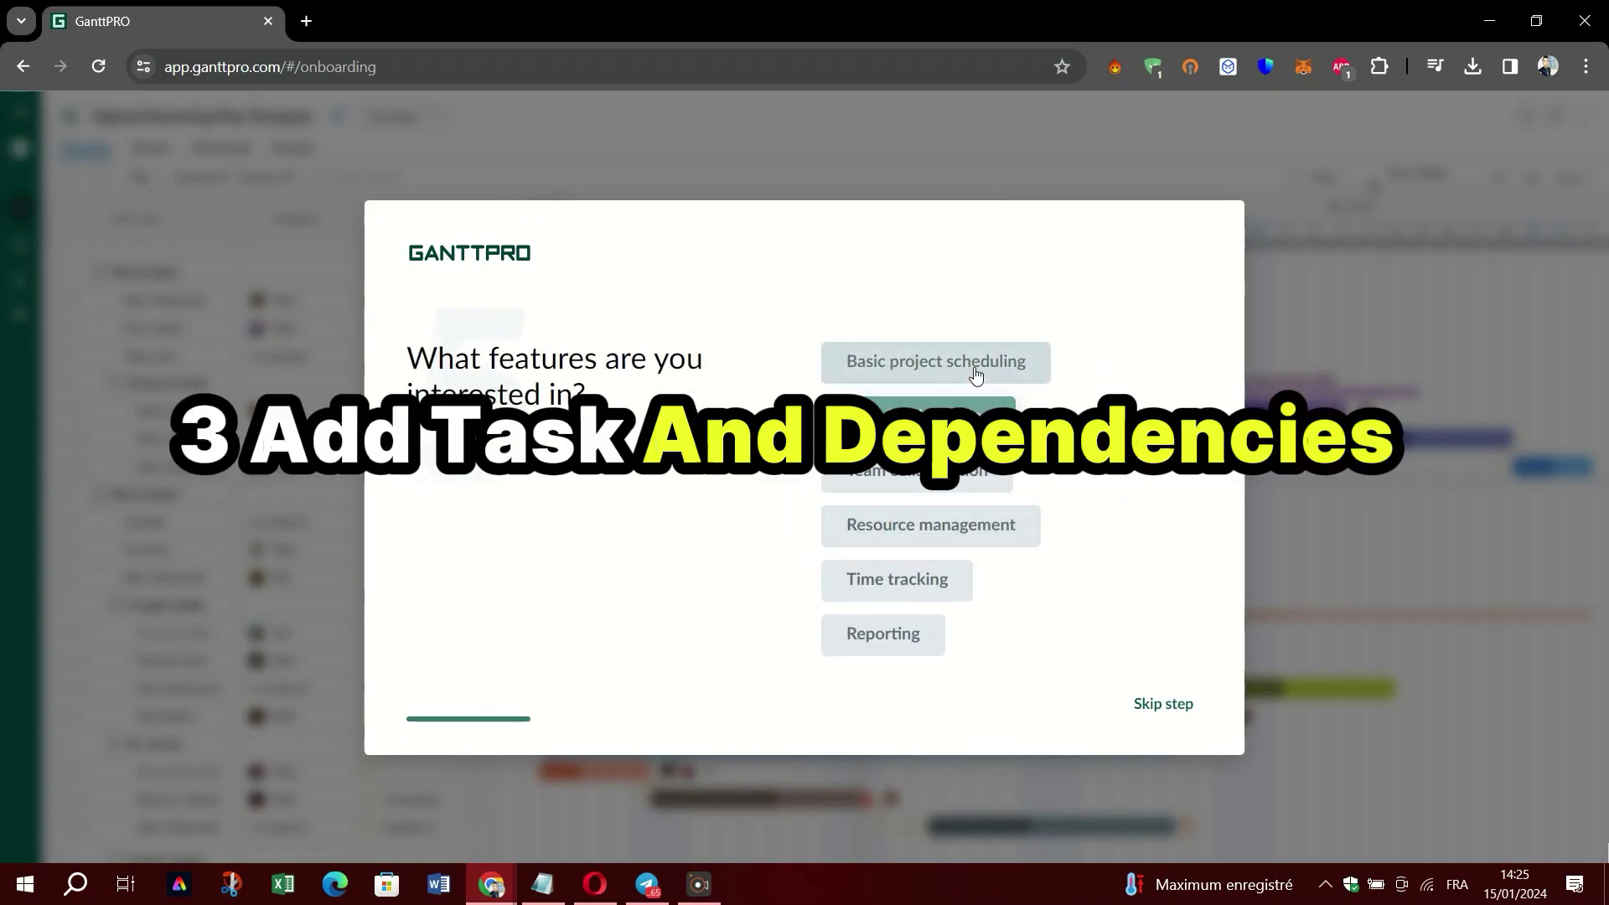
{"action": "left_click", "coordinate": [970, 360]}
{"action": "left_click", "coordinate": [1141, 705]}
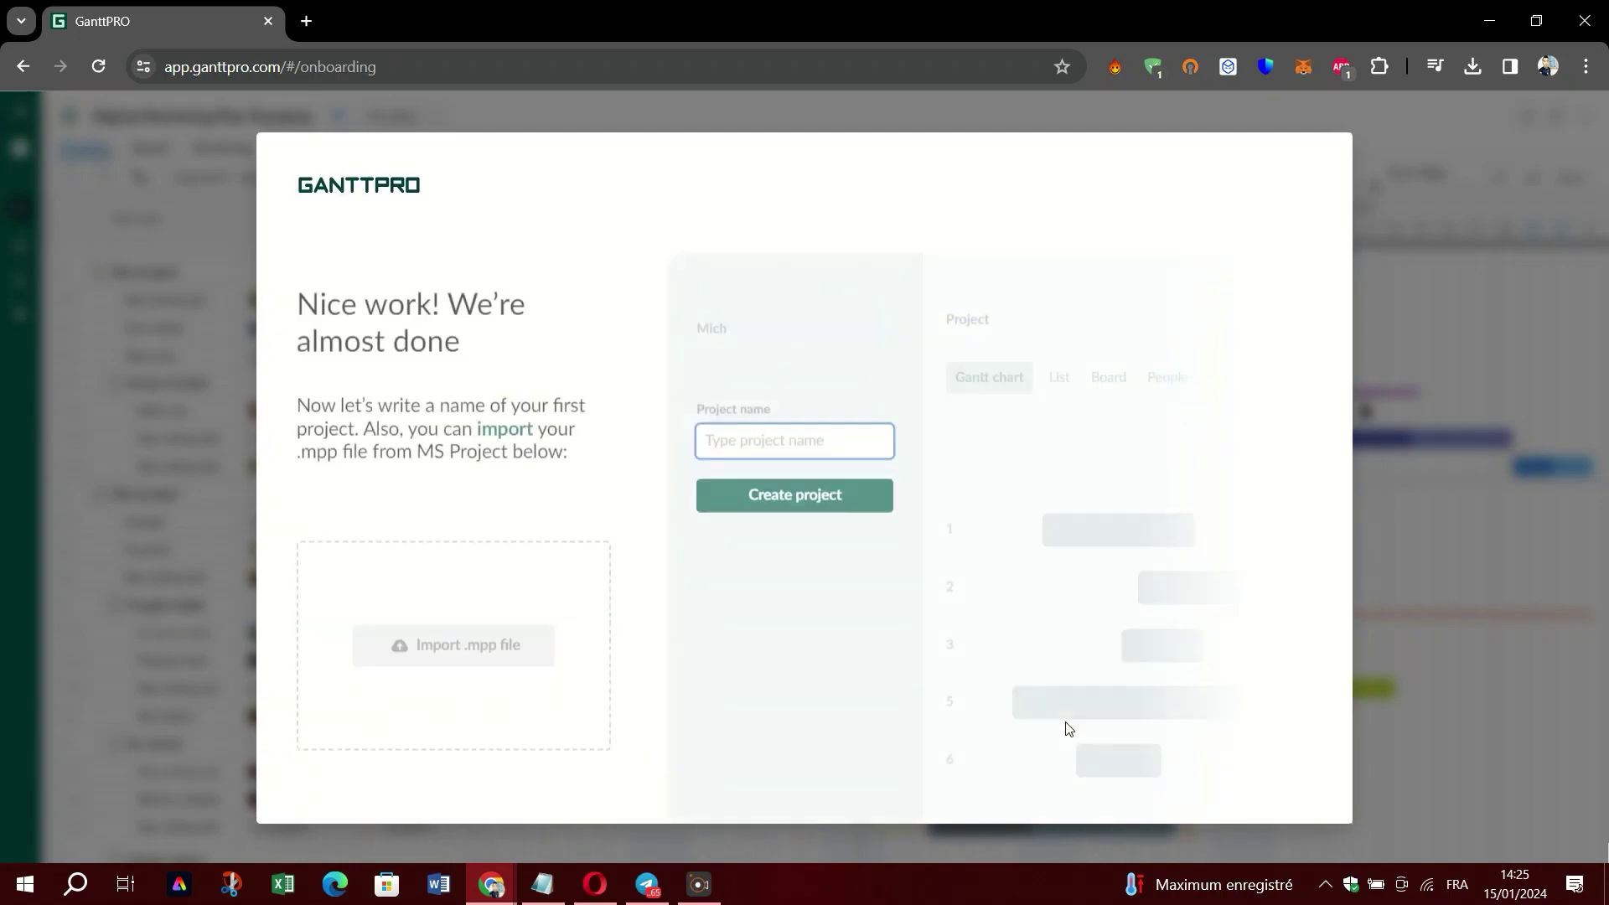
Name the new project Mich and create it.
{"action": "left_click", "coordinate": [806, 426]}
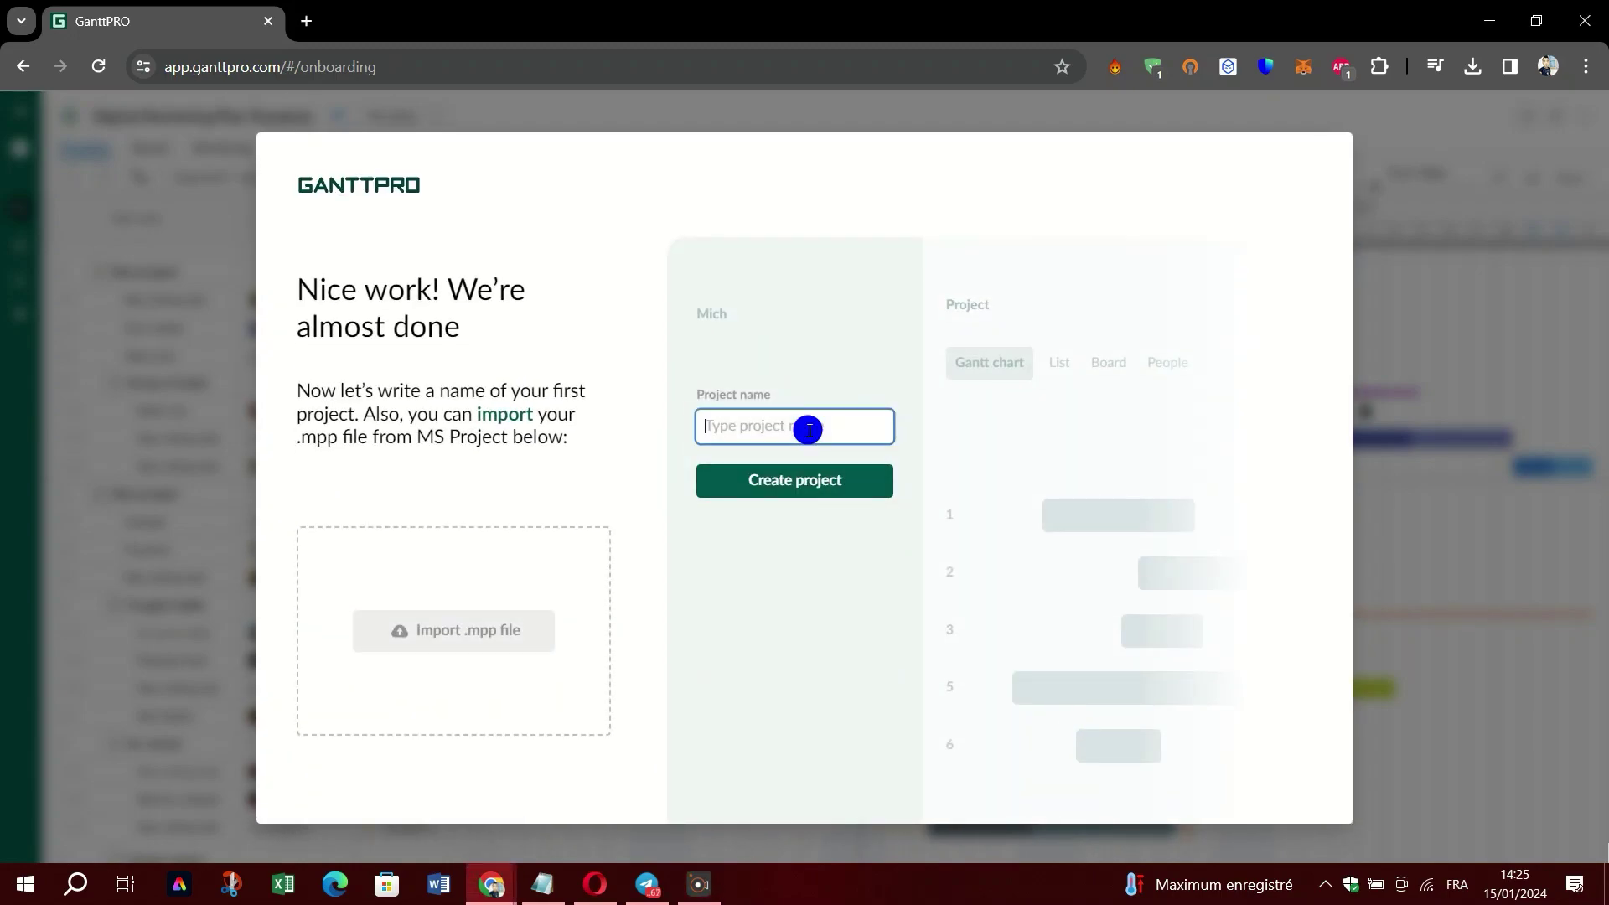
{"action": "type", "text": "Mich"}
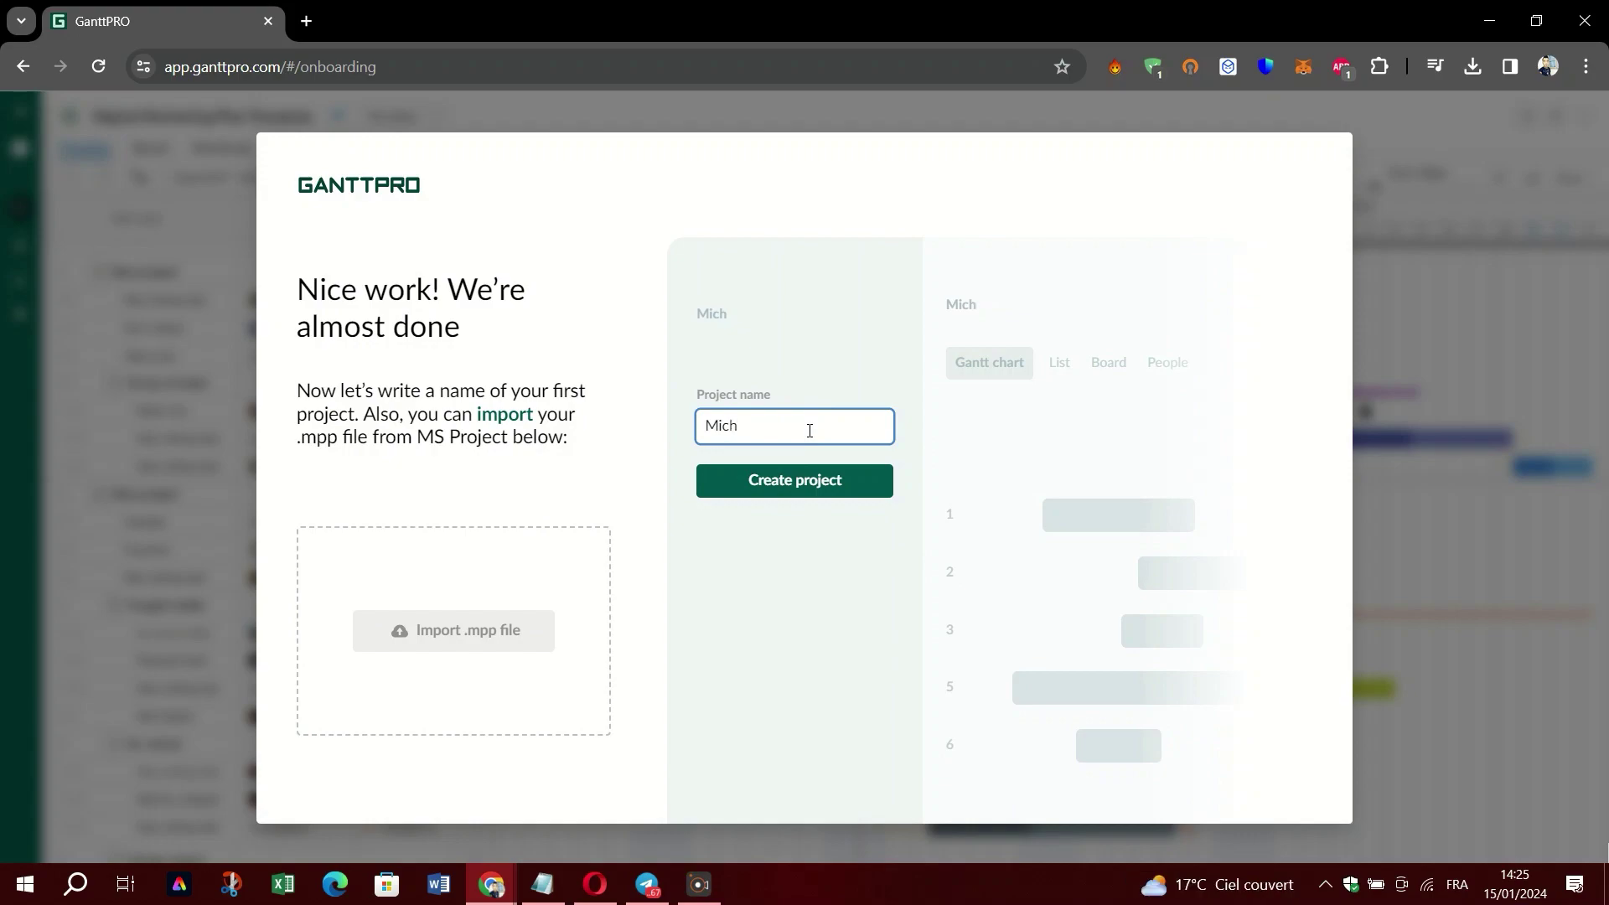
{"action": "left_click", "coordinate": [801, 480]}
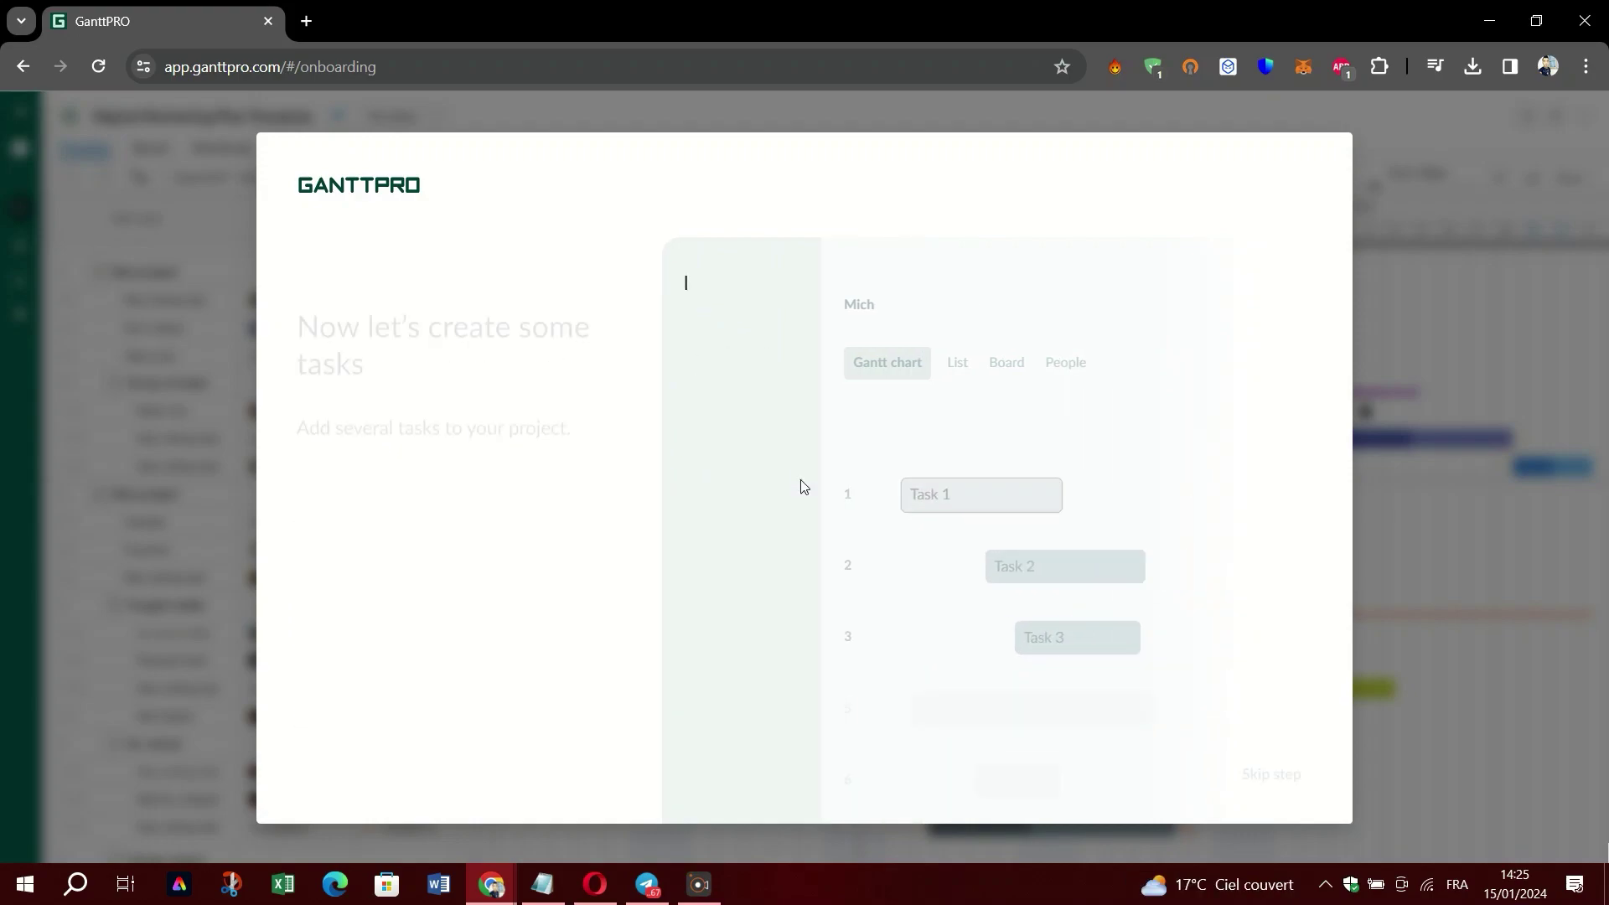
{"action": "left_click", "coordinate": [1069, 722]}
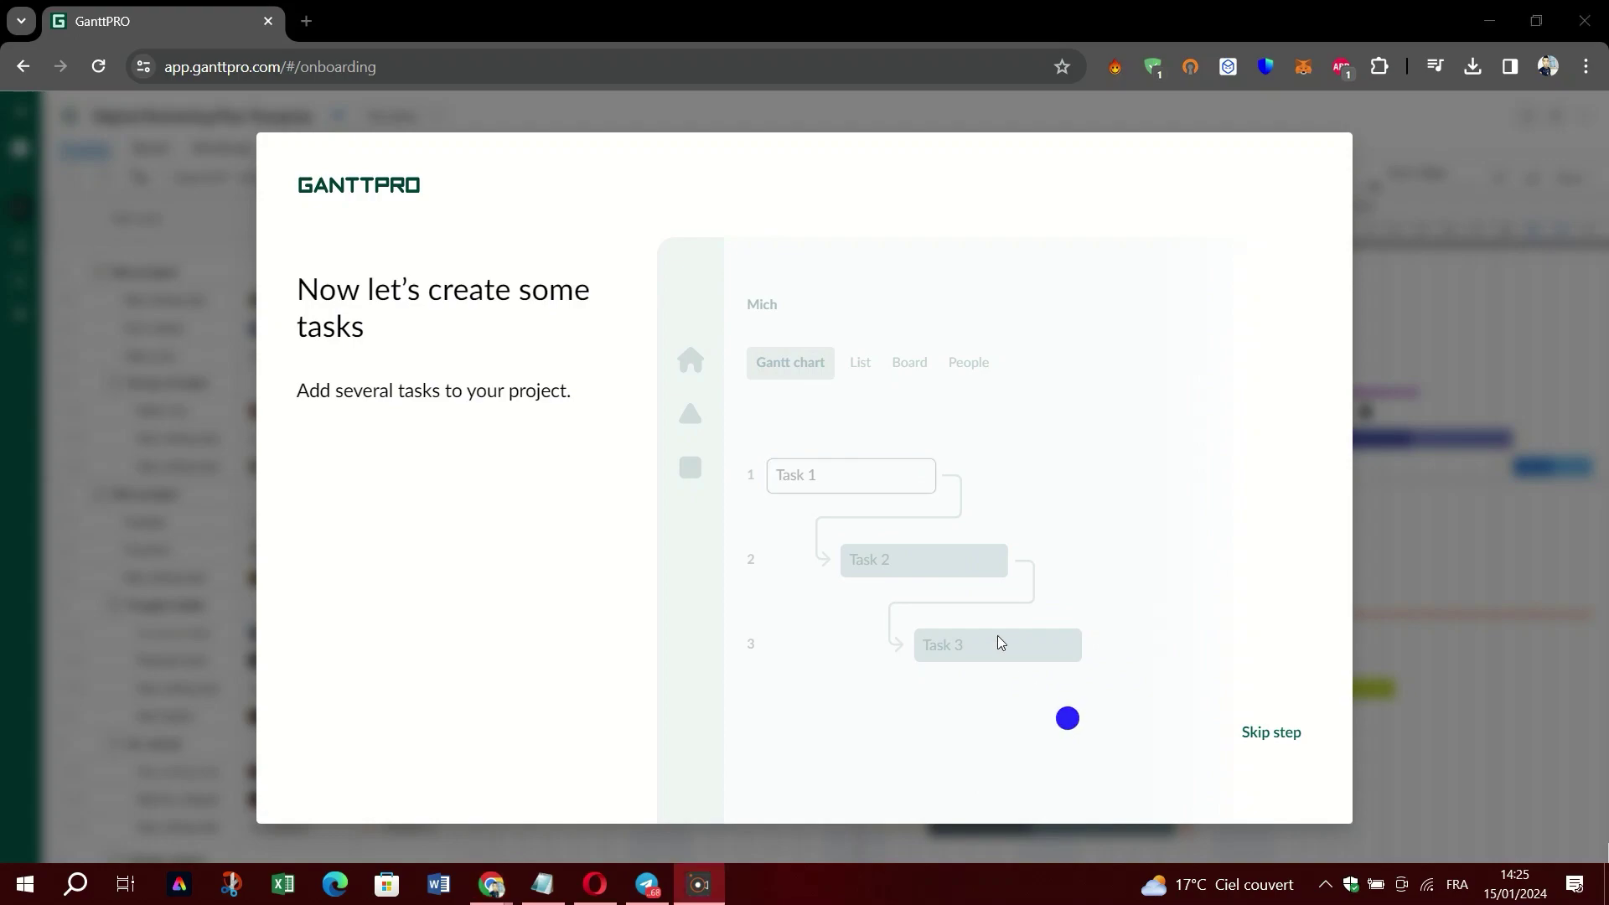
Add the tasks Editing, Uploading and Review and proceed.
{"action": "left_click", "coordinate": [826, 473]}
{"action": "type", "text": "Editing"}
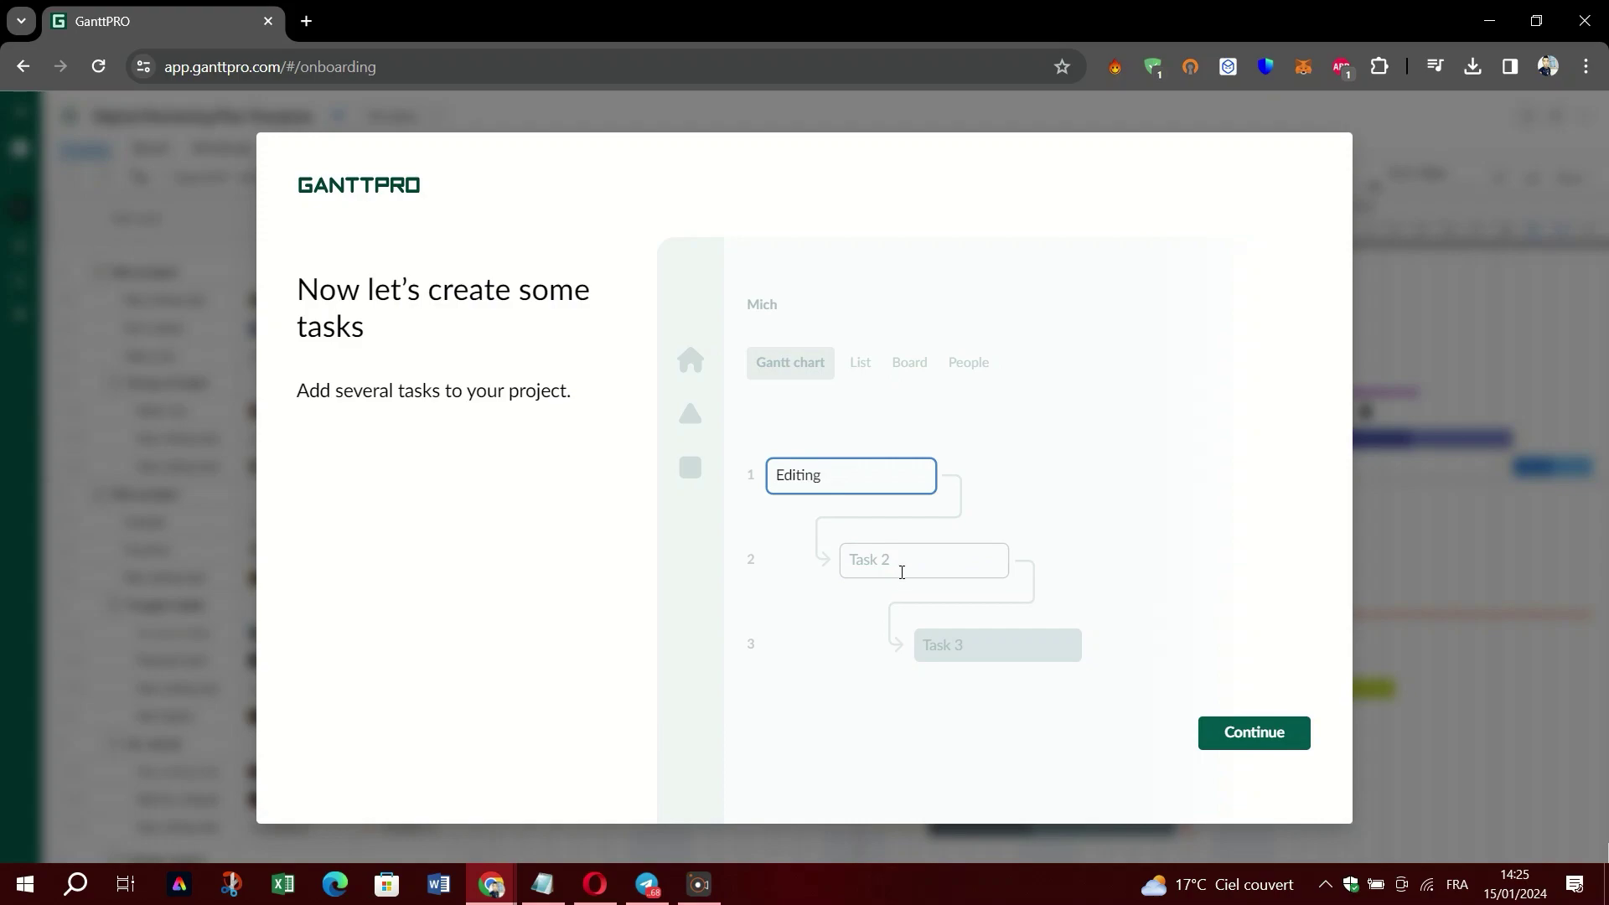
{"action": "left_click", "coordinate": [902, 563]}
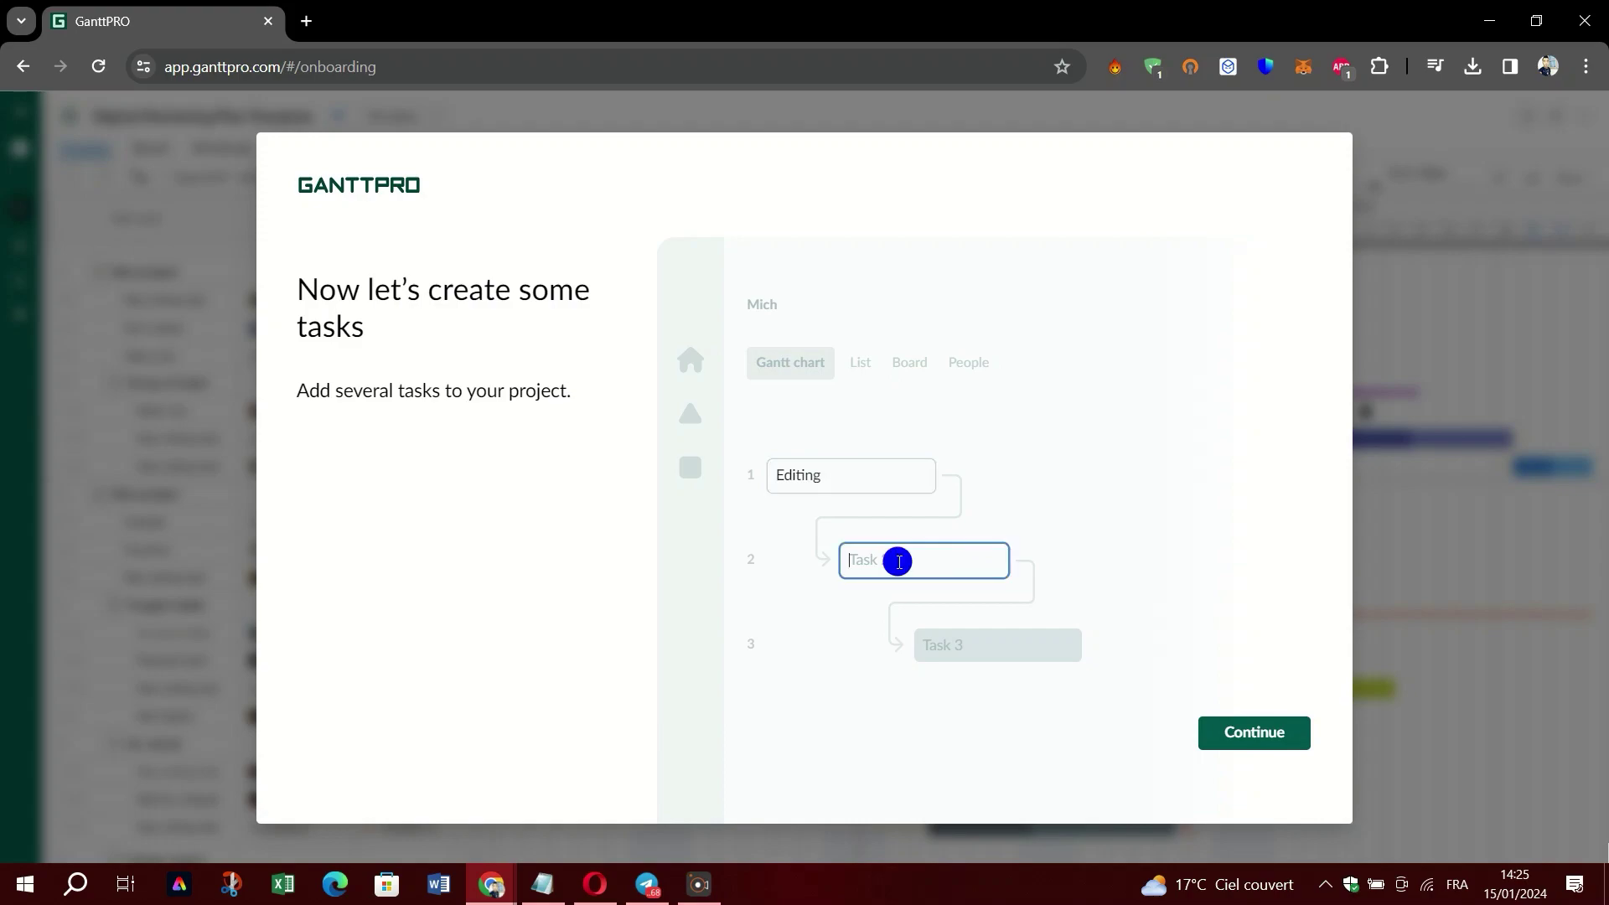
{"action": "type", "text": "Up"}
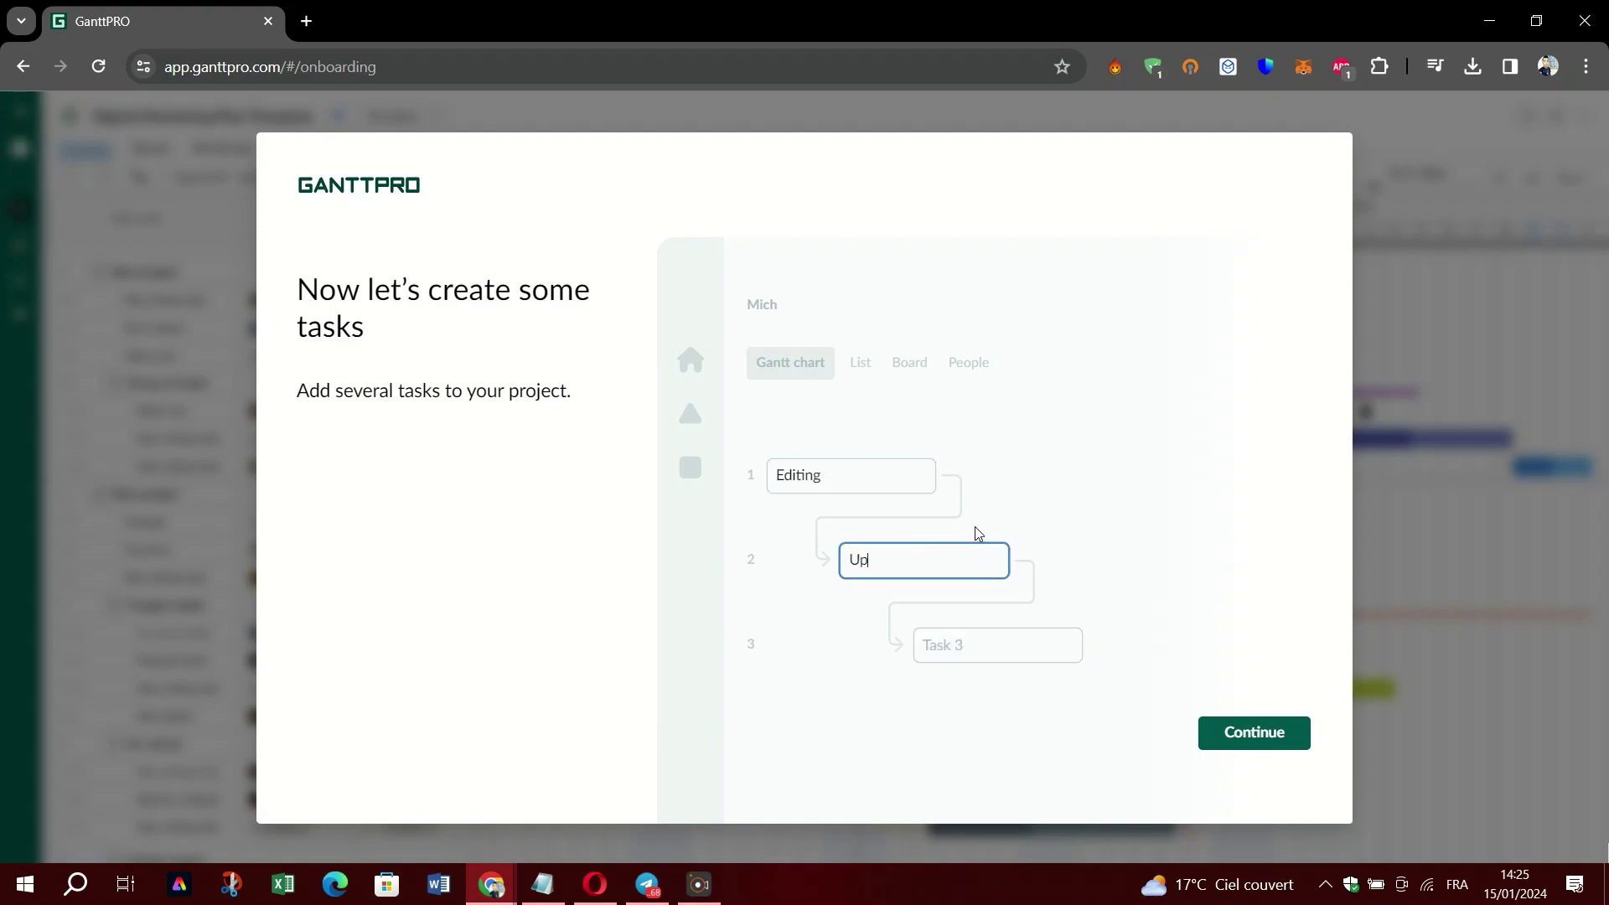
{"action": "type", "text": "loading"}
{"action": "left_click", "coordinate": [975, 639]}
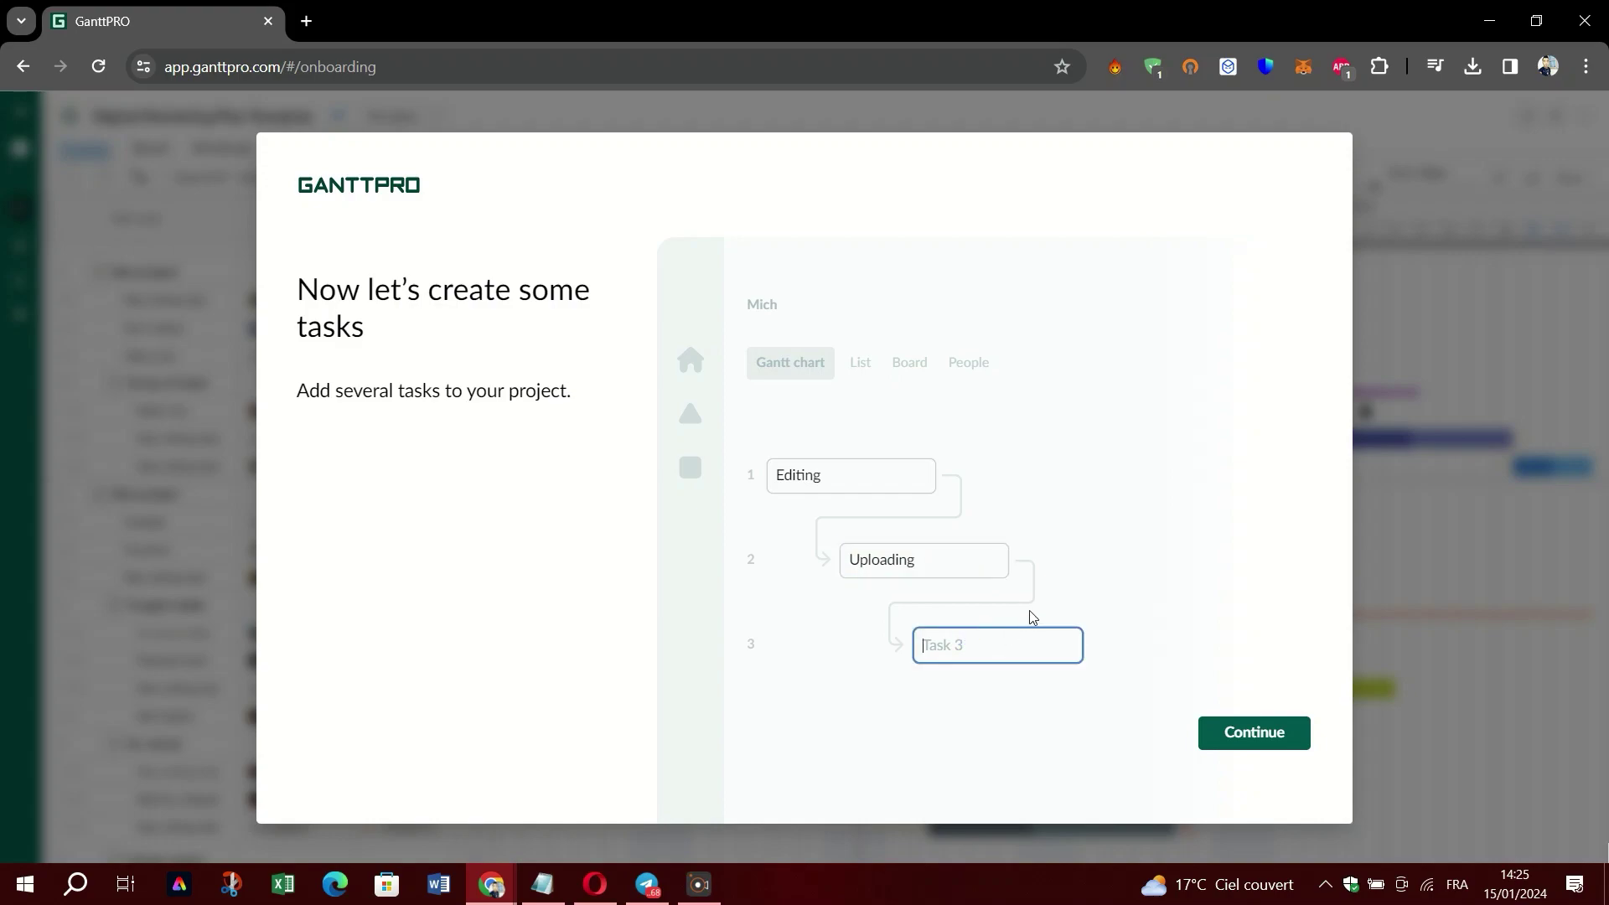
{"action": "type", "text": "Review"}
{"action": "left_click", "coordinate": [1194, 717]}
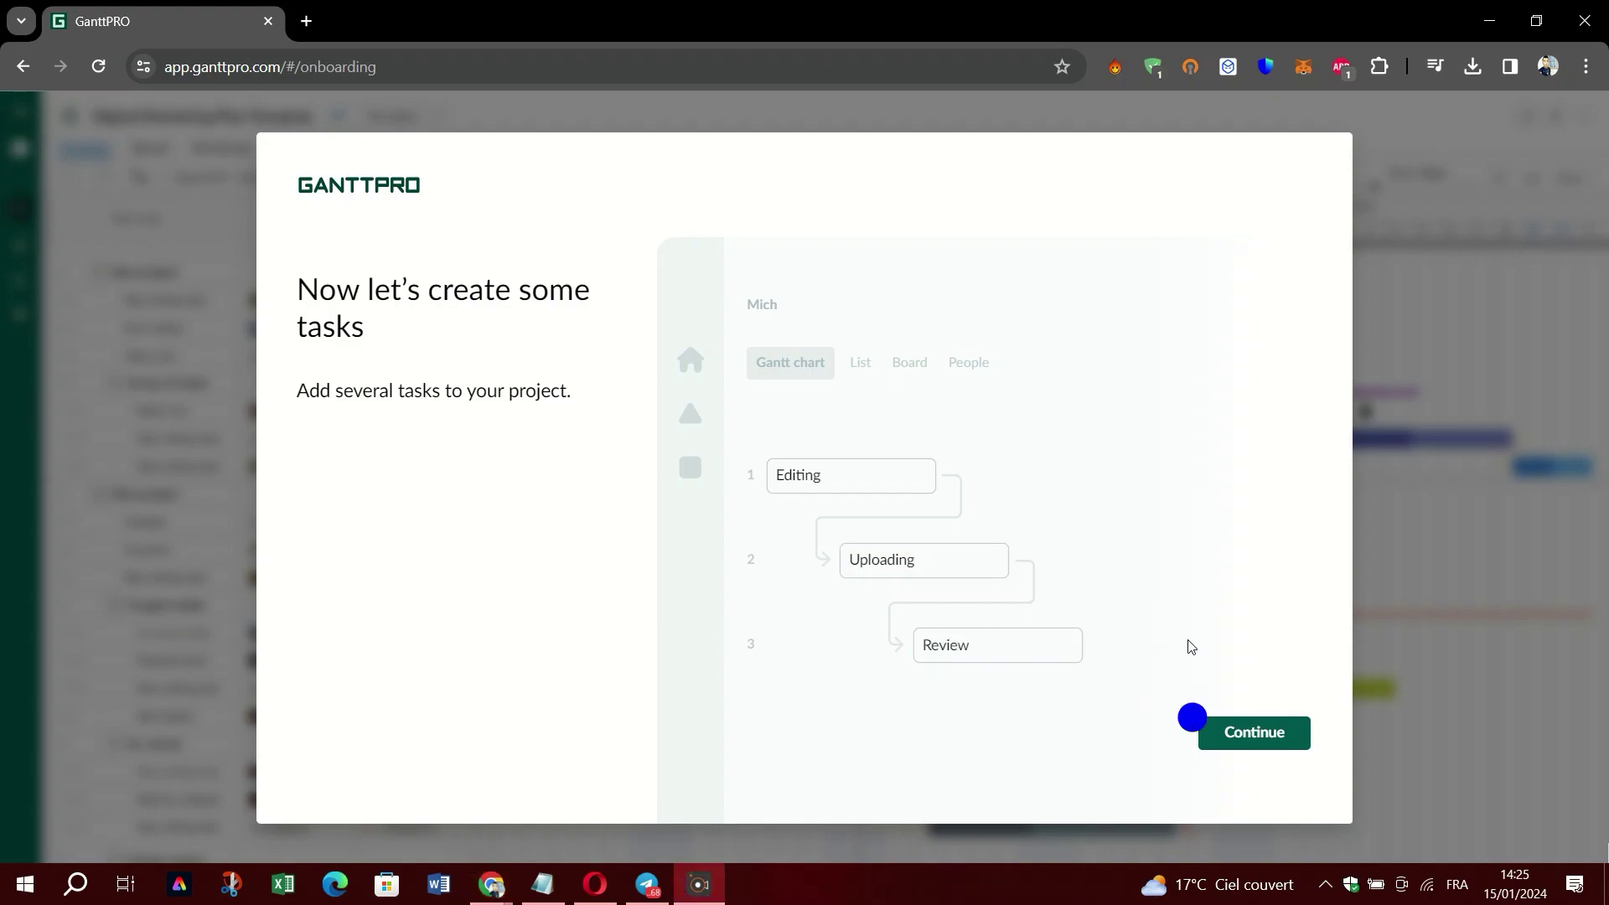
{"action": "left_click", "coordinate": [1257, 740]}
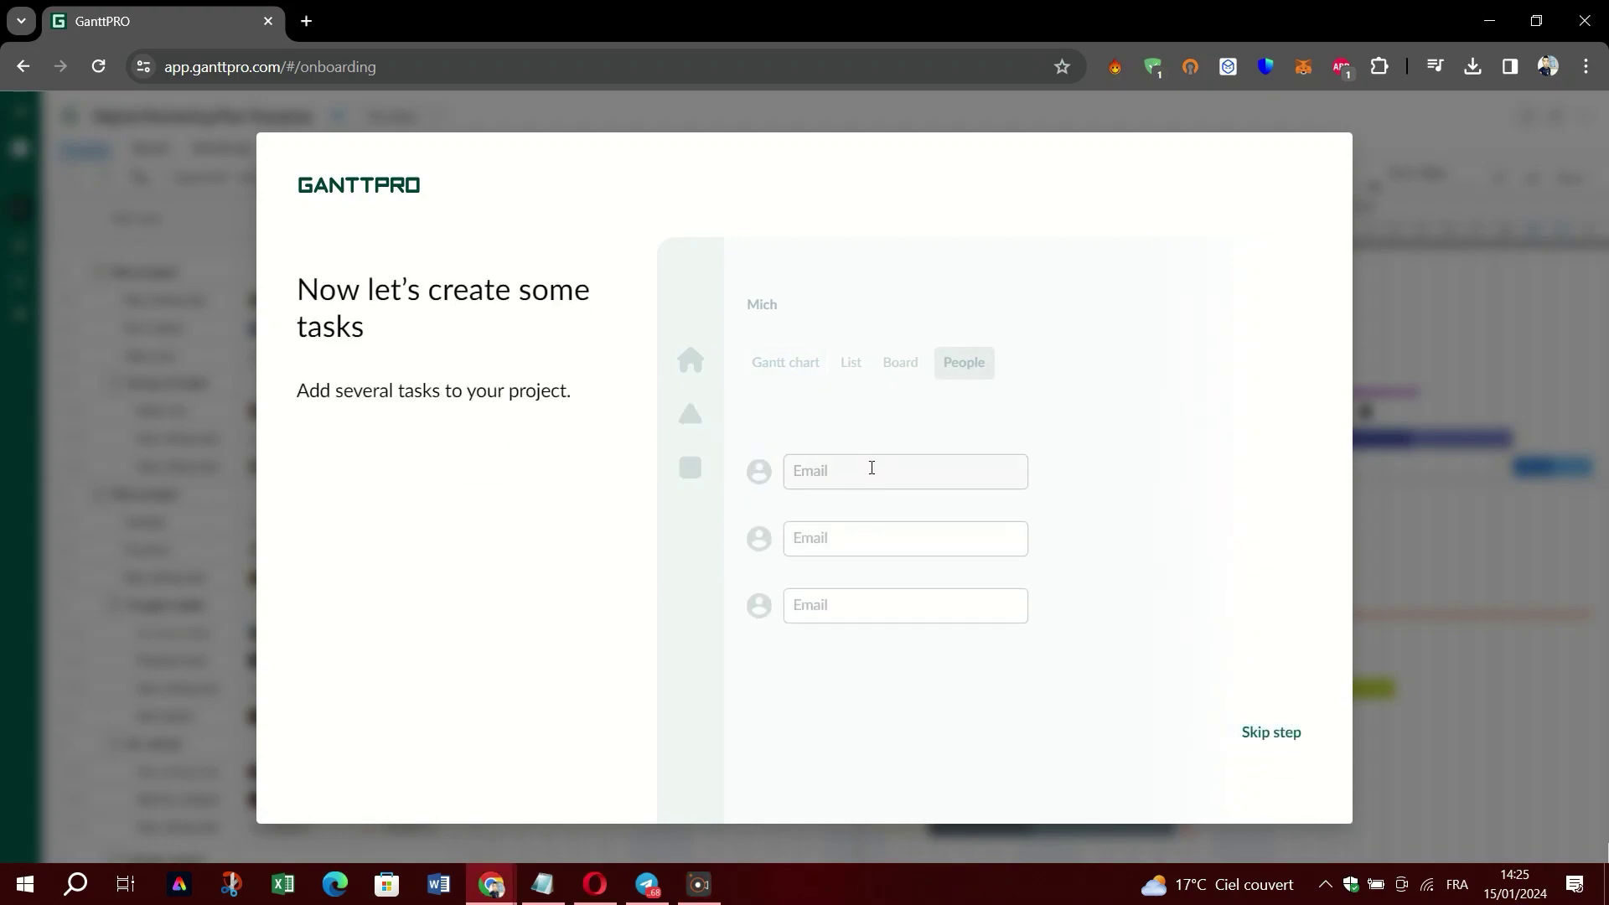
Enter a teammate's invite email and finish setup to load Mich's Gantt chart.
{"action": "left_click", "coordinate": [871, 467]}
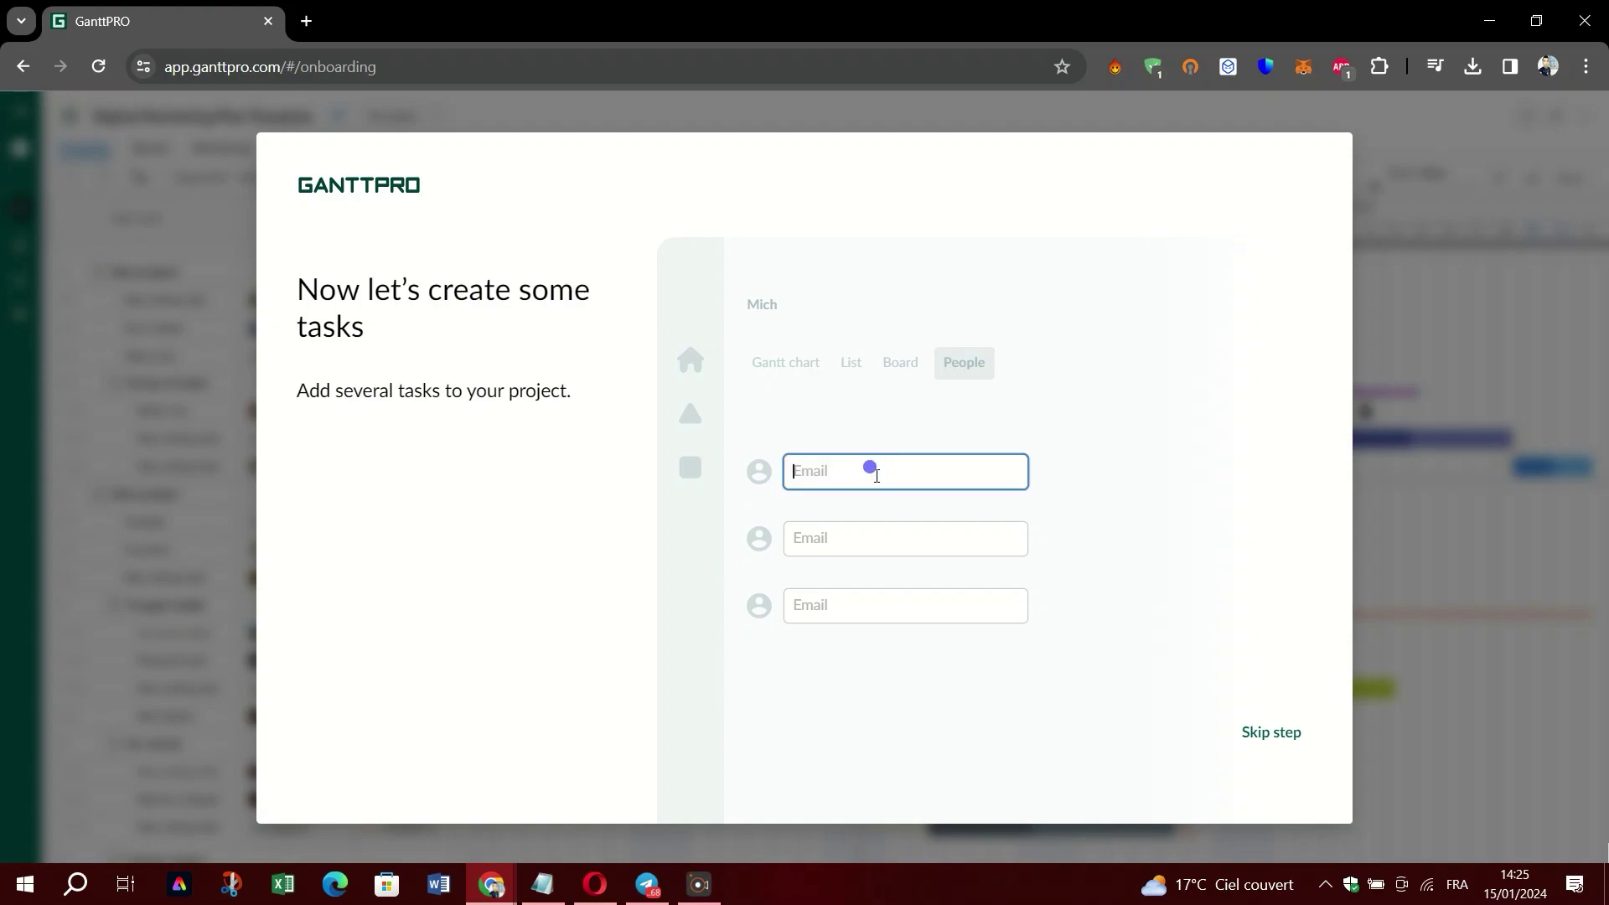
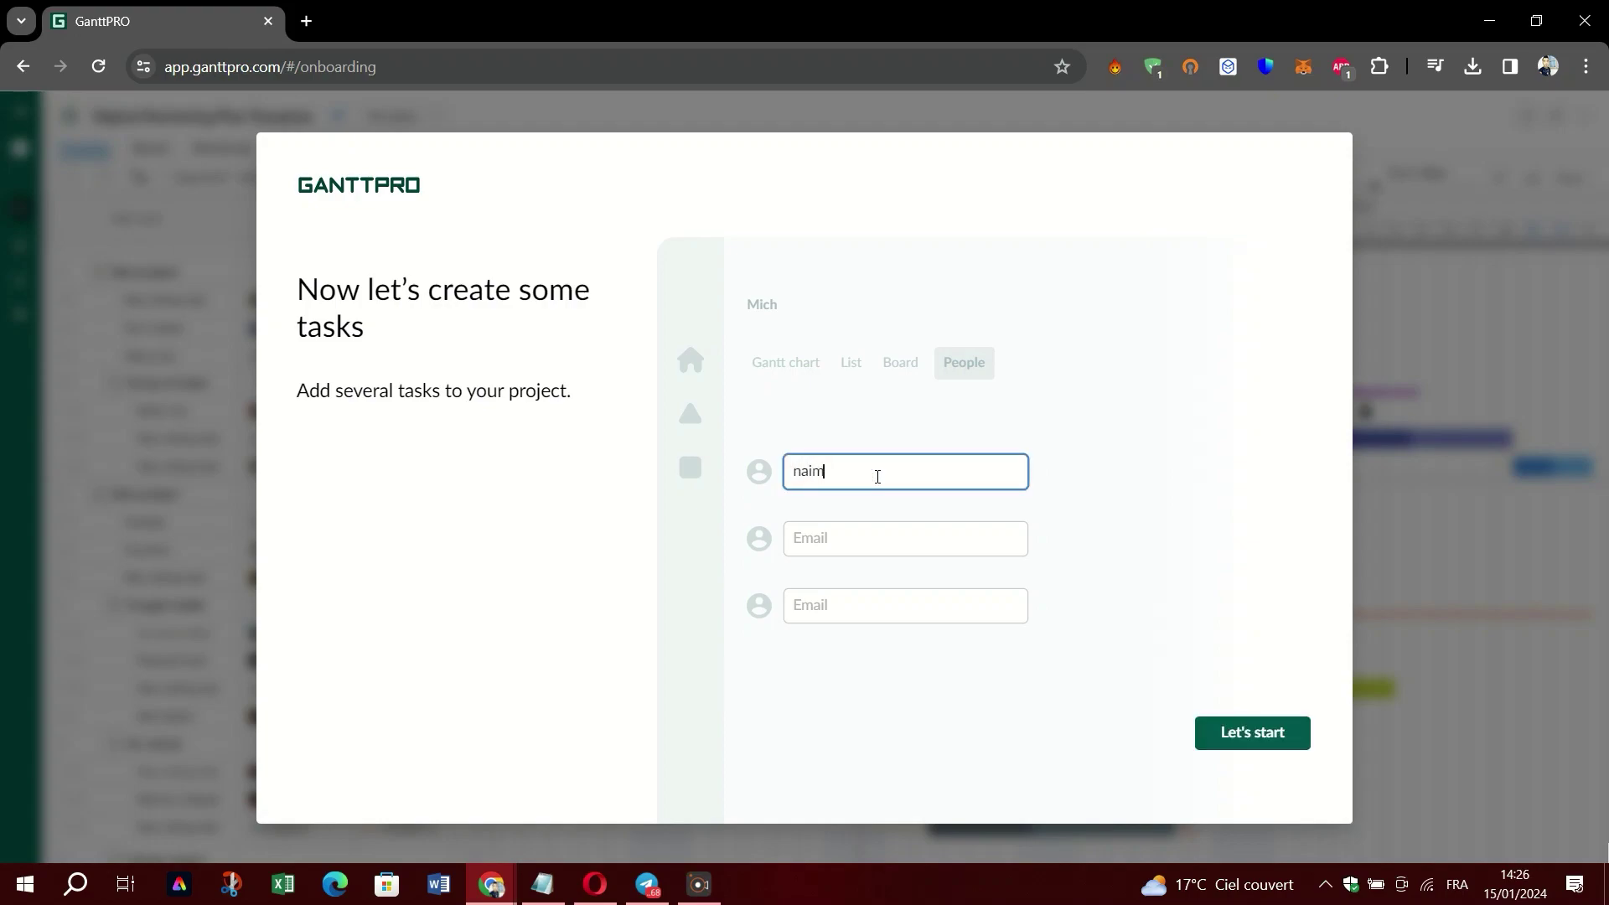
{"action": "left_click", "coordinate": [1275, 736]}
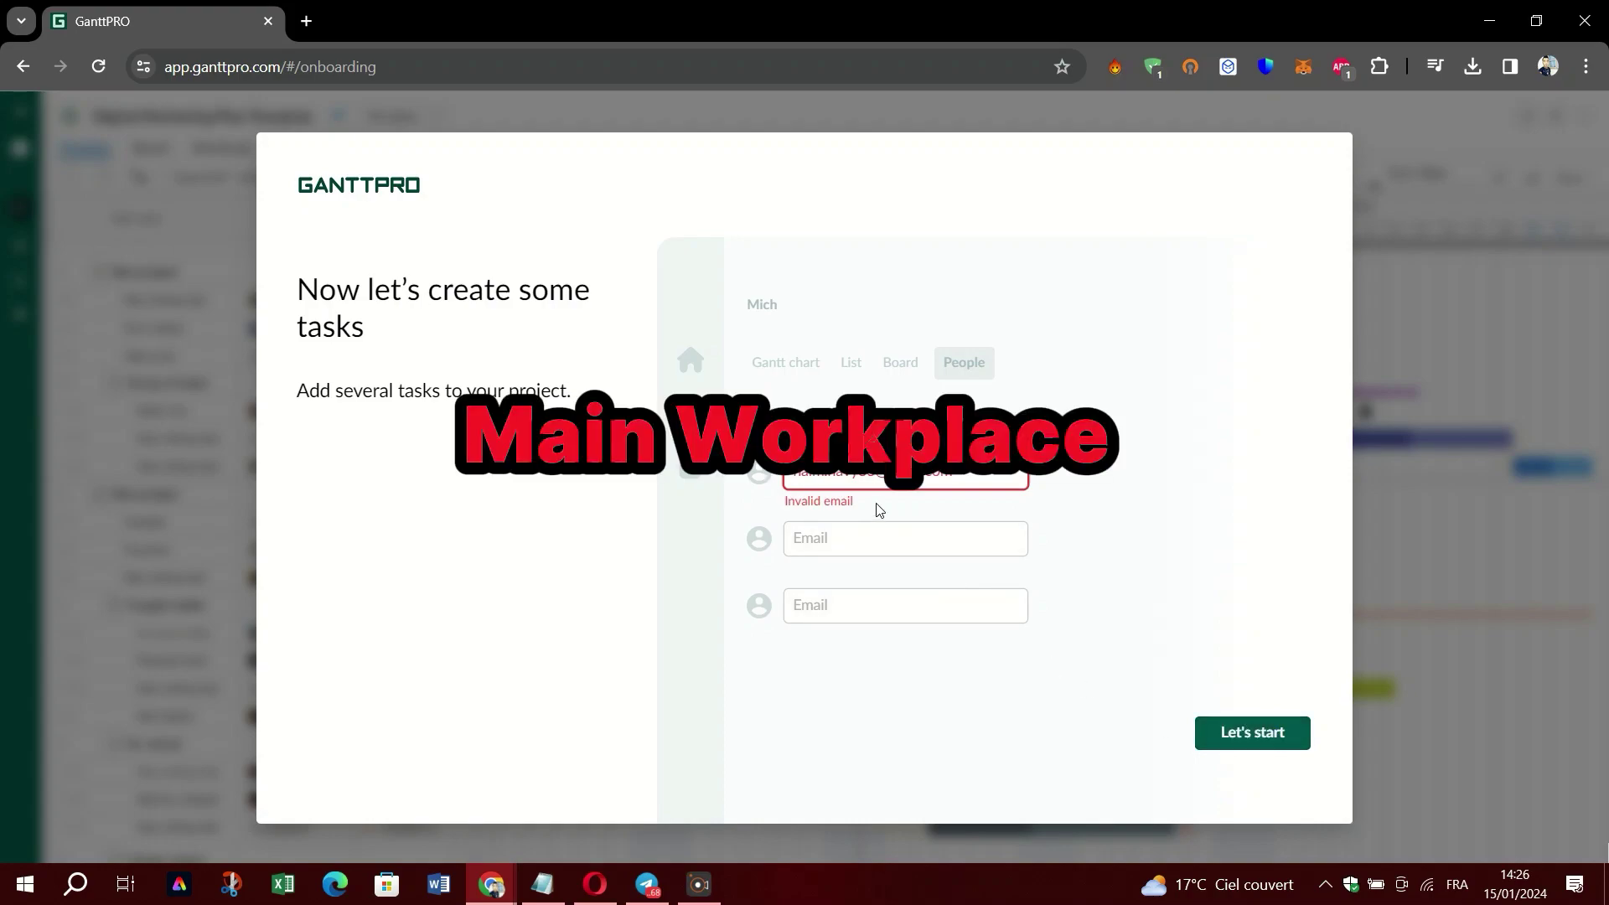
{"action": "left_click", "coordinate": [1060, 649]}
{"action": "left_click", "coordinate": [1237, 733]}
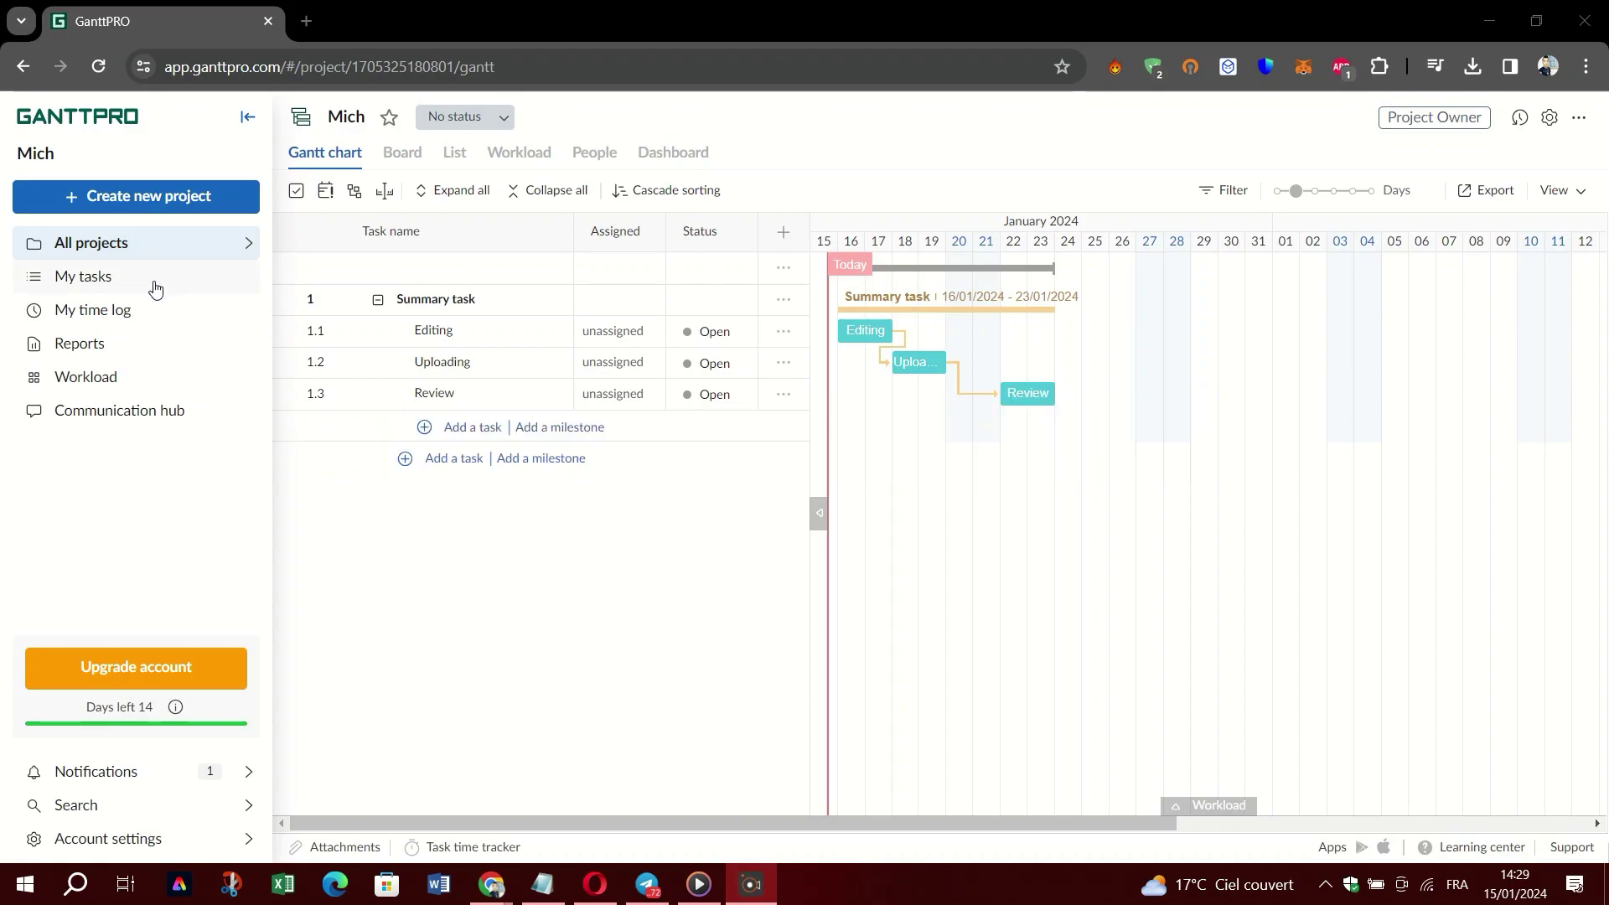
{"action": "left_click", "coordinate": [248, 116]}
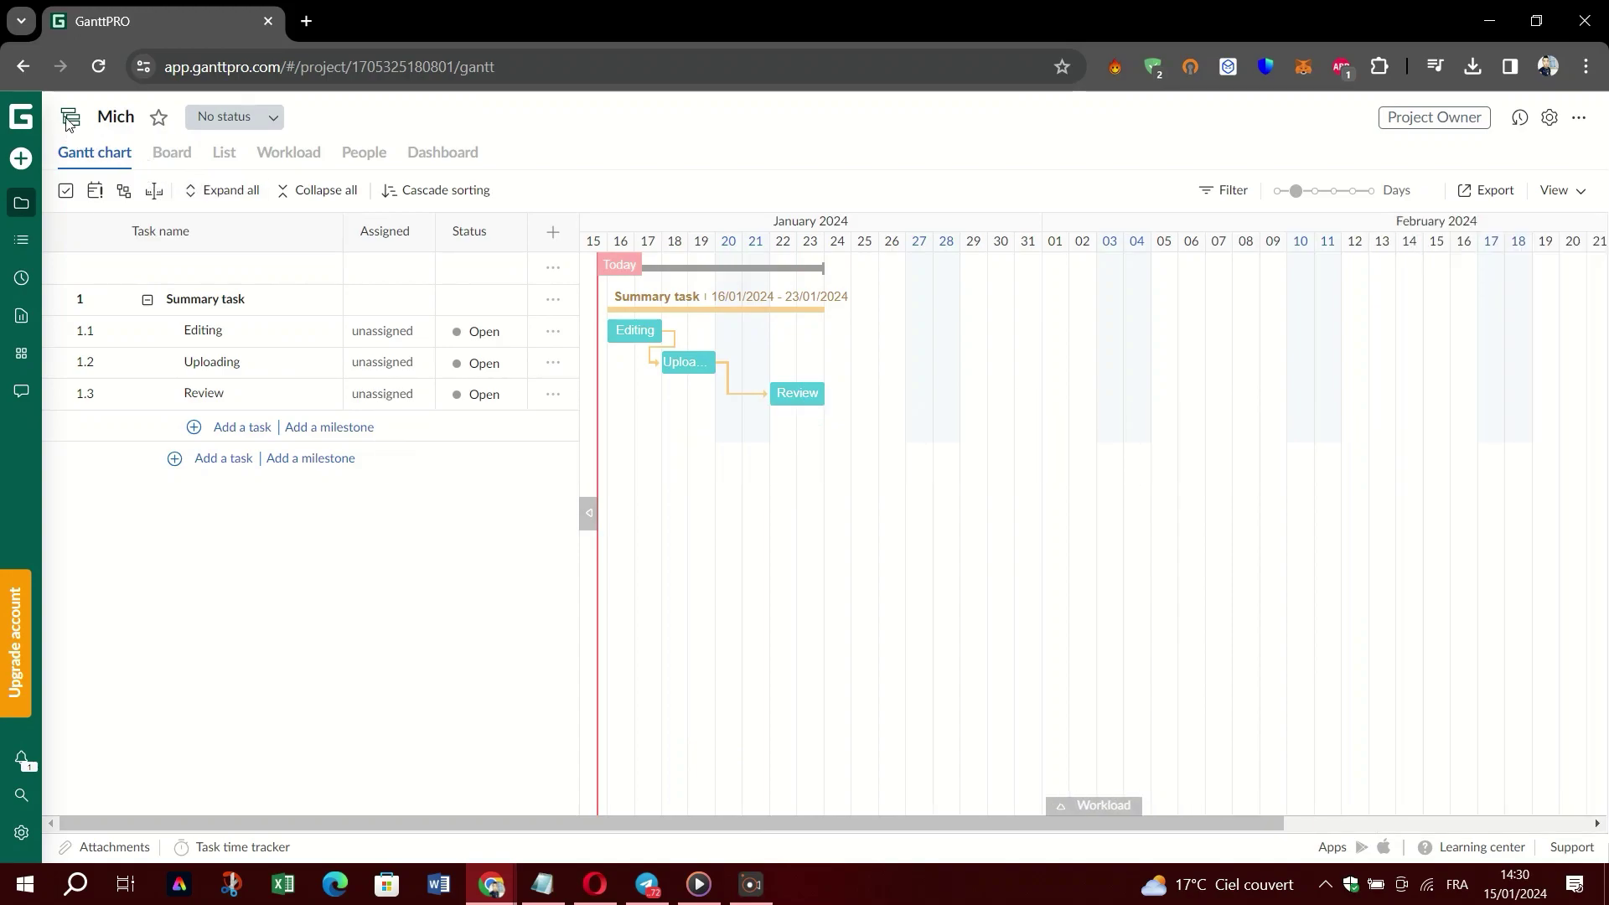
{"action": "left_click", "coordinate": [1053, 716]}
{"action": "left_click", "coordinate": [699, 885]}
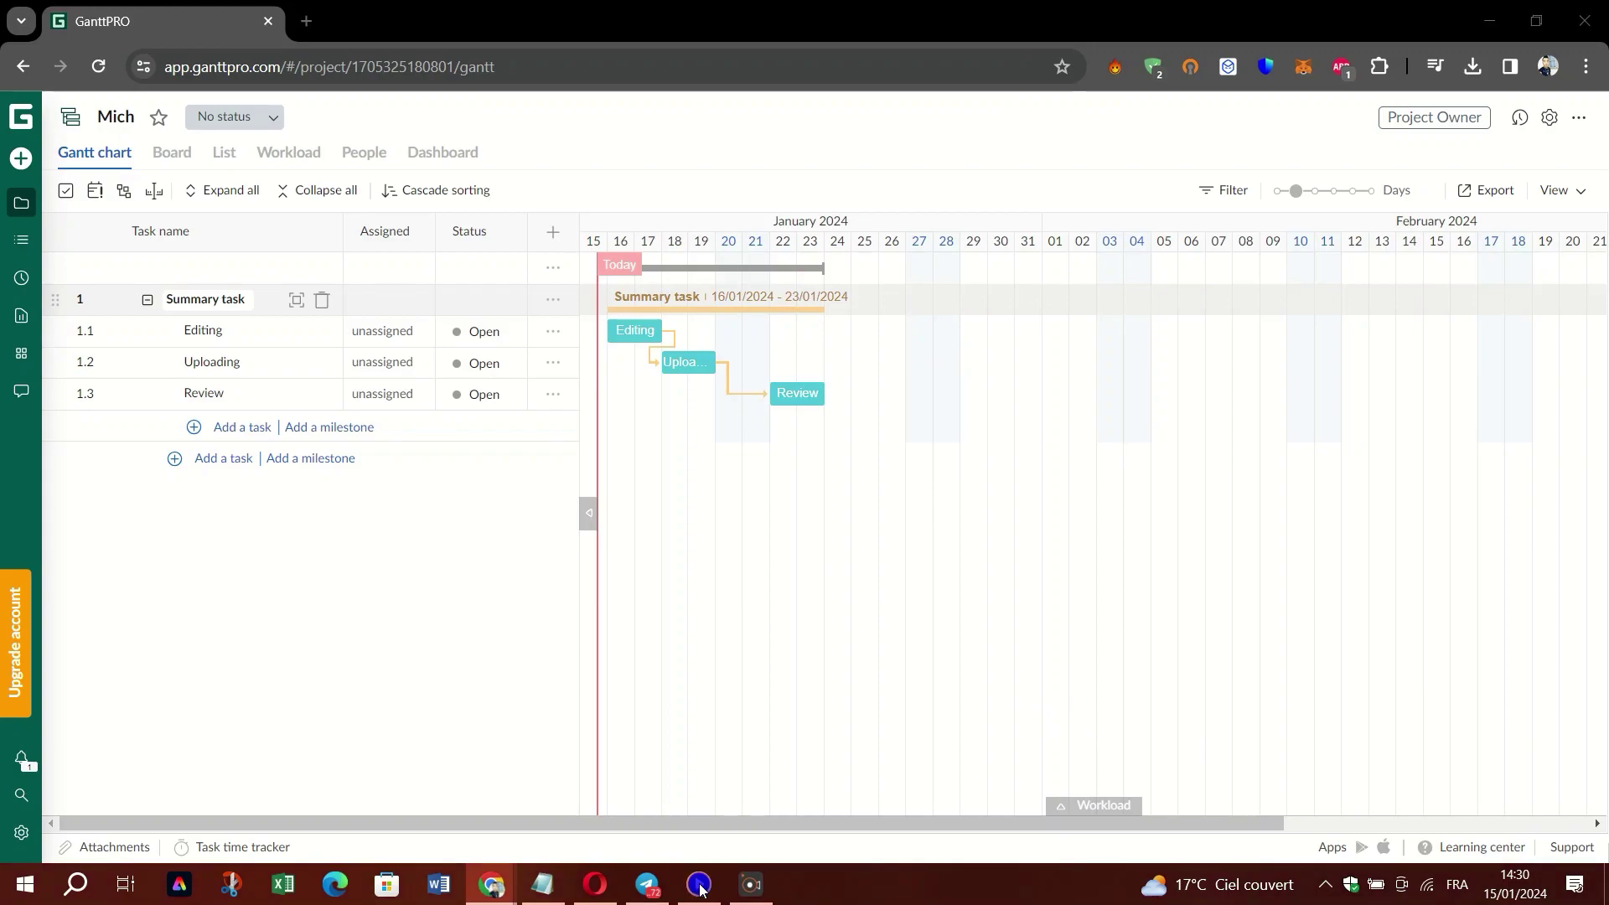
{"action": "left_click", "coordinate": [1061, 722]}
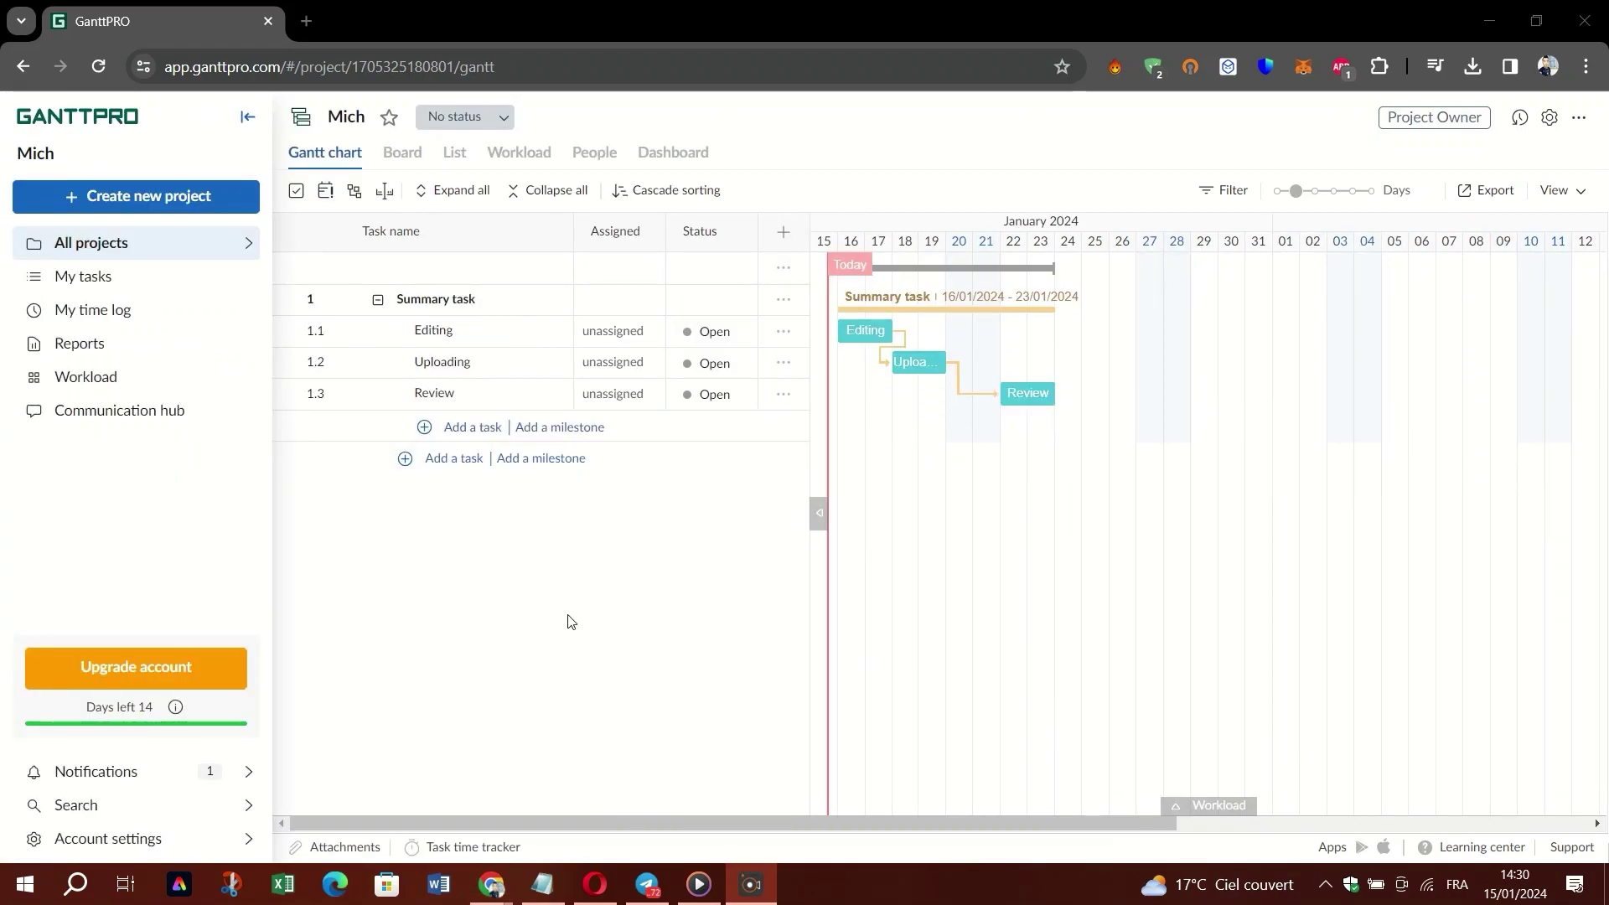
Visit the Reports page, right-click a report card and dismiss the context menu.
{"action": "left_click", "coordinate": [79, 343]}
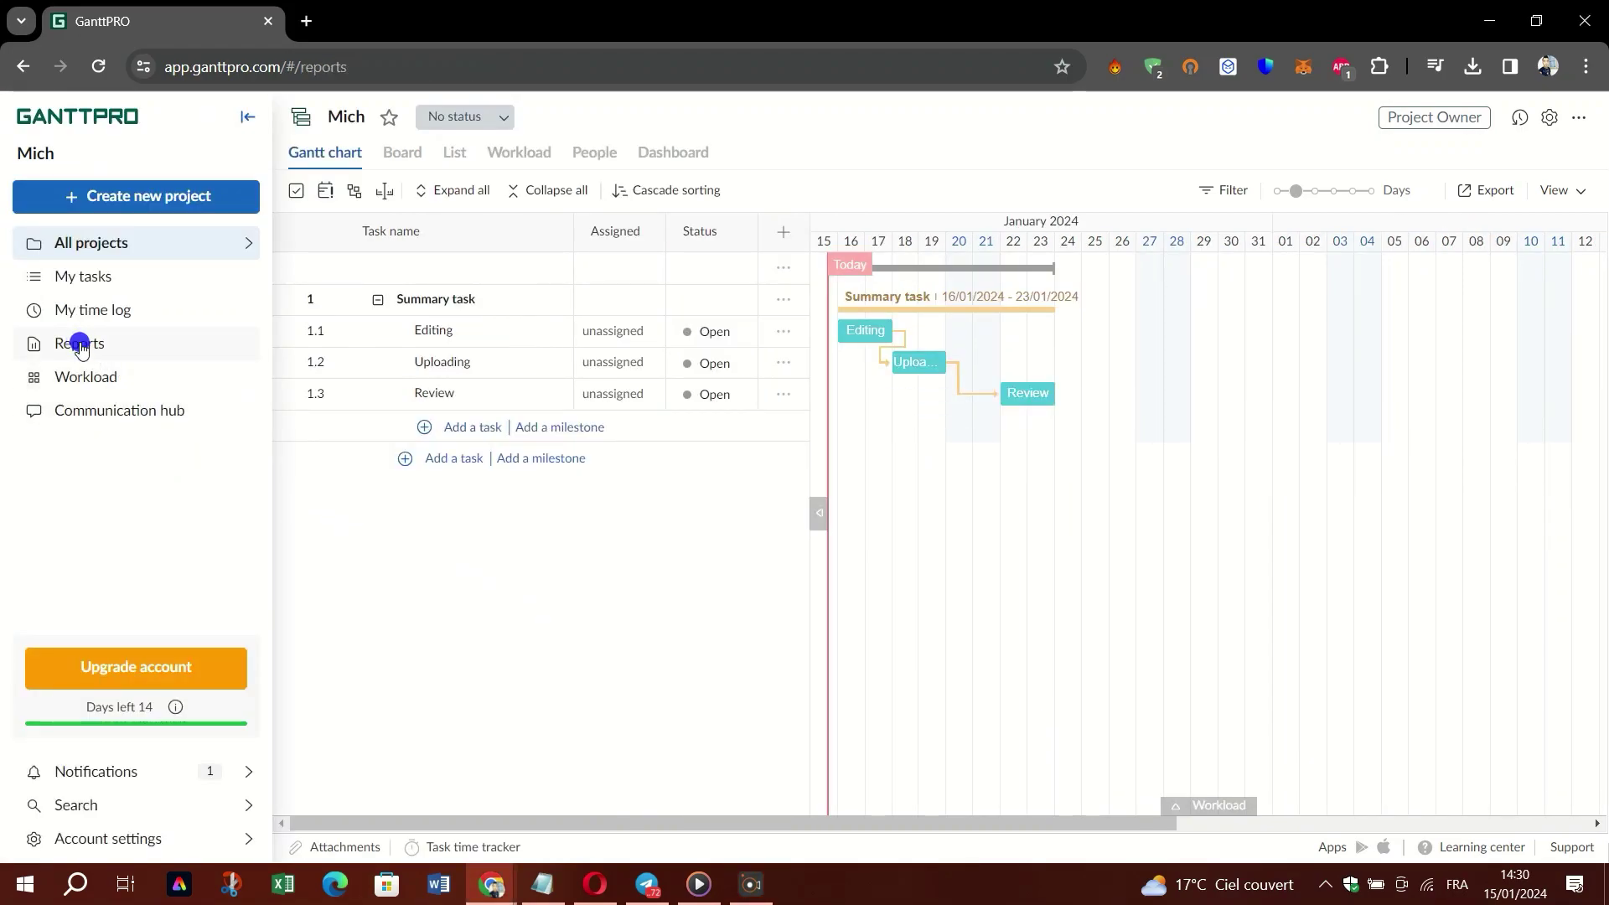
{"action": "left_click", "coordinate": [107, 350]}
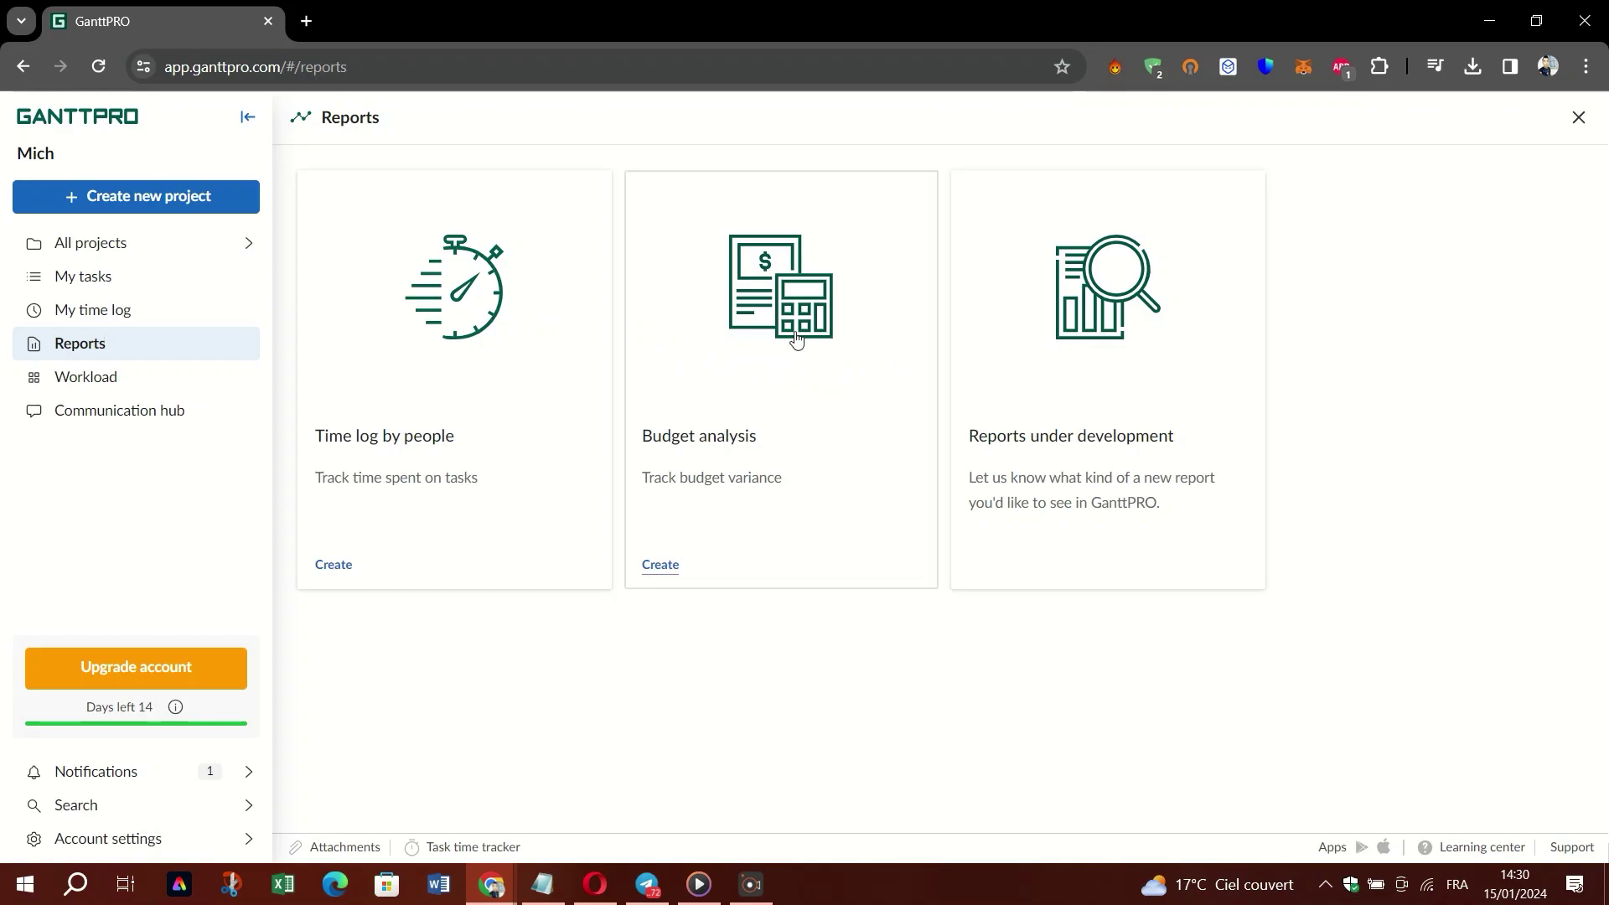
{"action": "right_click", "coordinate": [333, 564]}
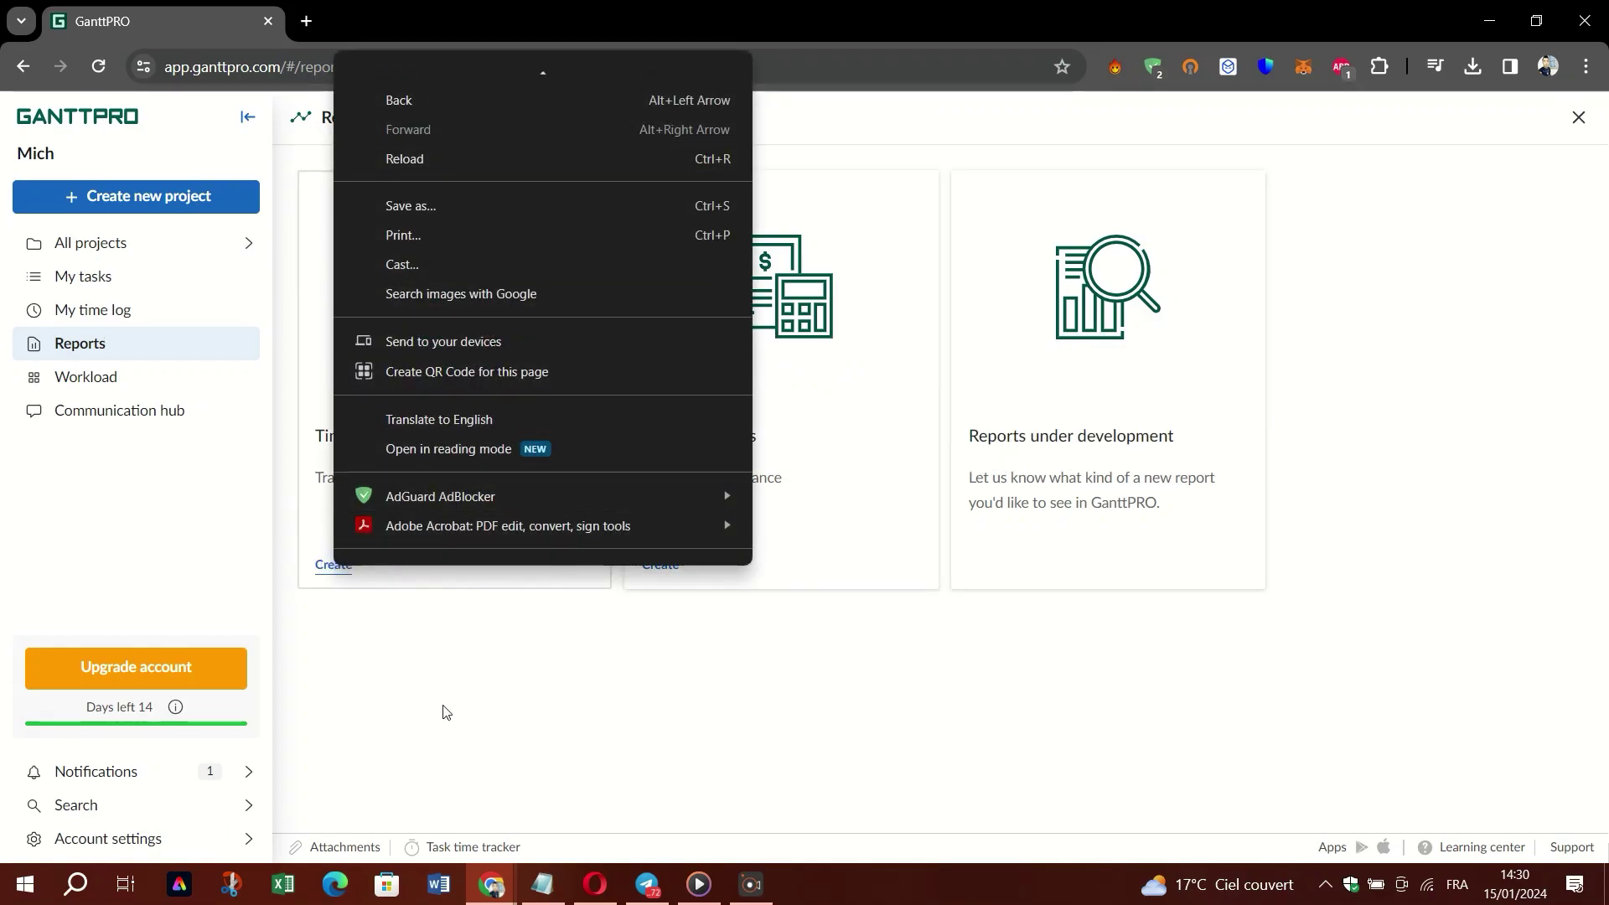
{"action": "left_click", "coordinate": [442, 705]}
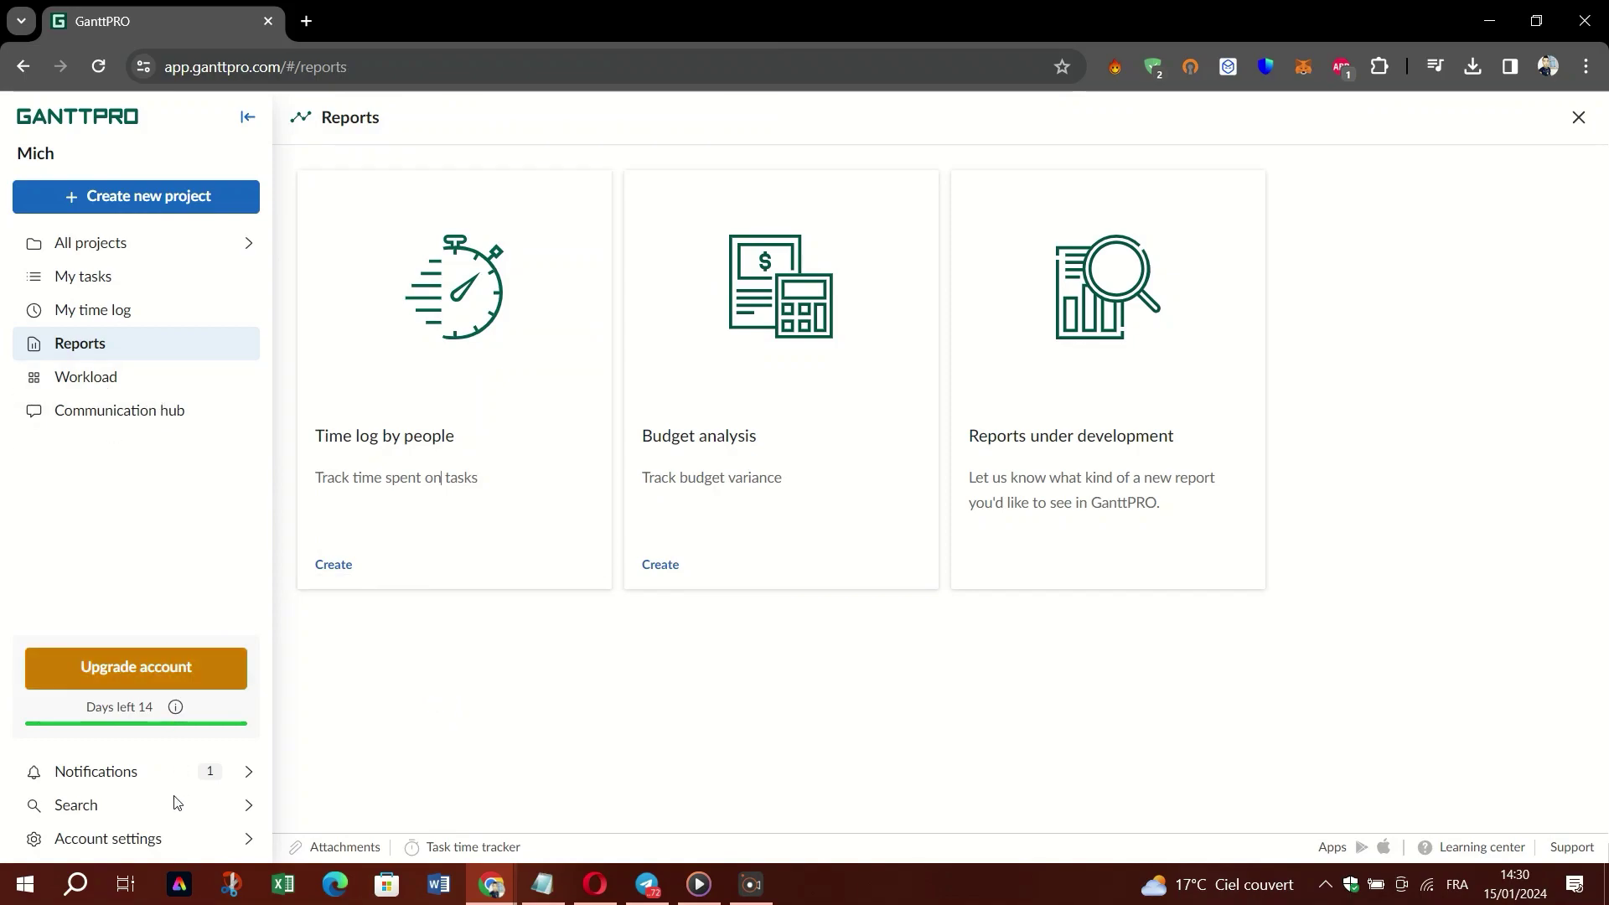
{"action": "left_click", "coordinate": [145, 843]}
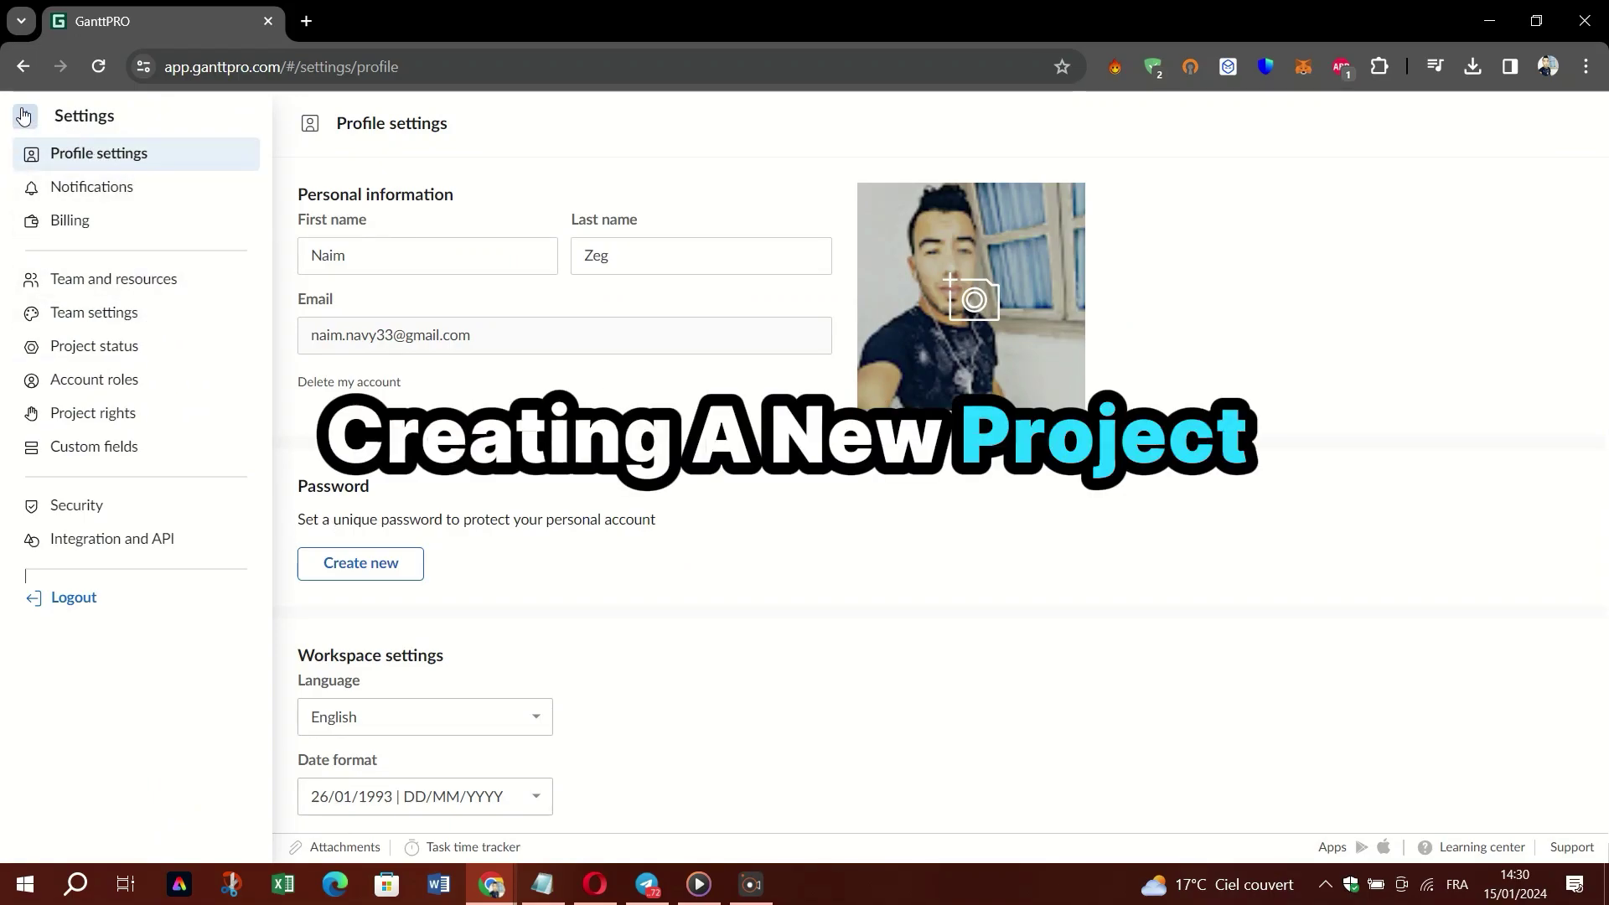
{"action": "left_click_drag", "start_coordinate": [24, 116], "coordinate": [104, 312]}
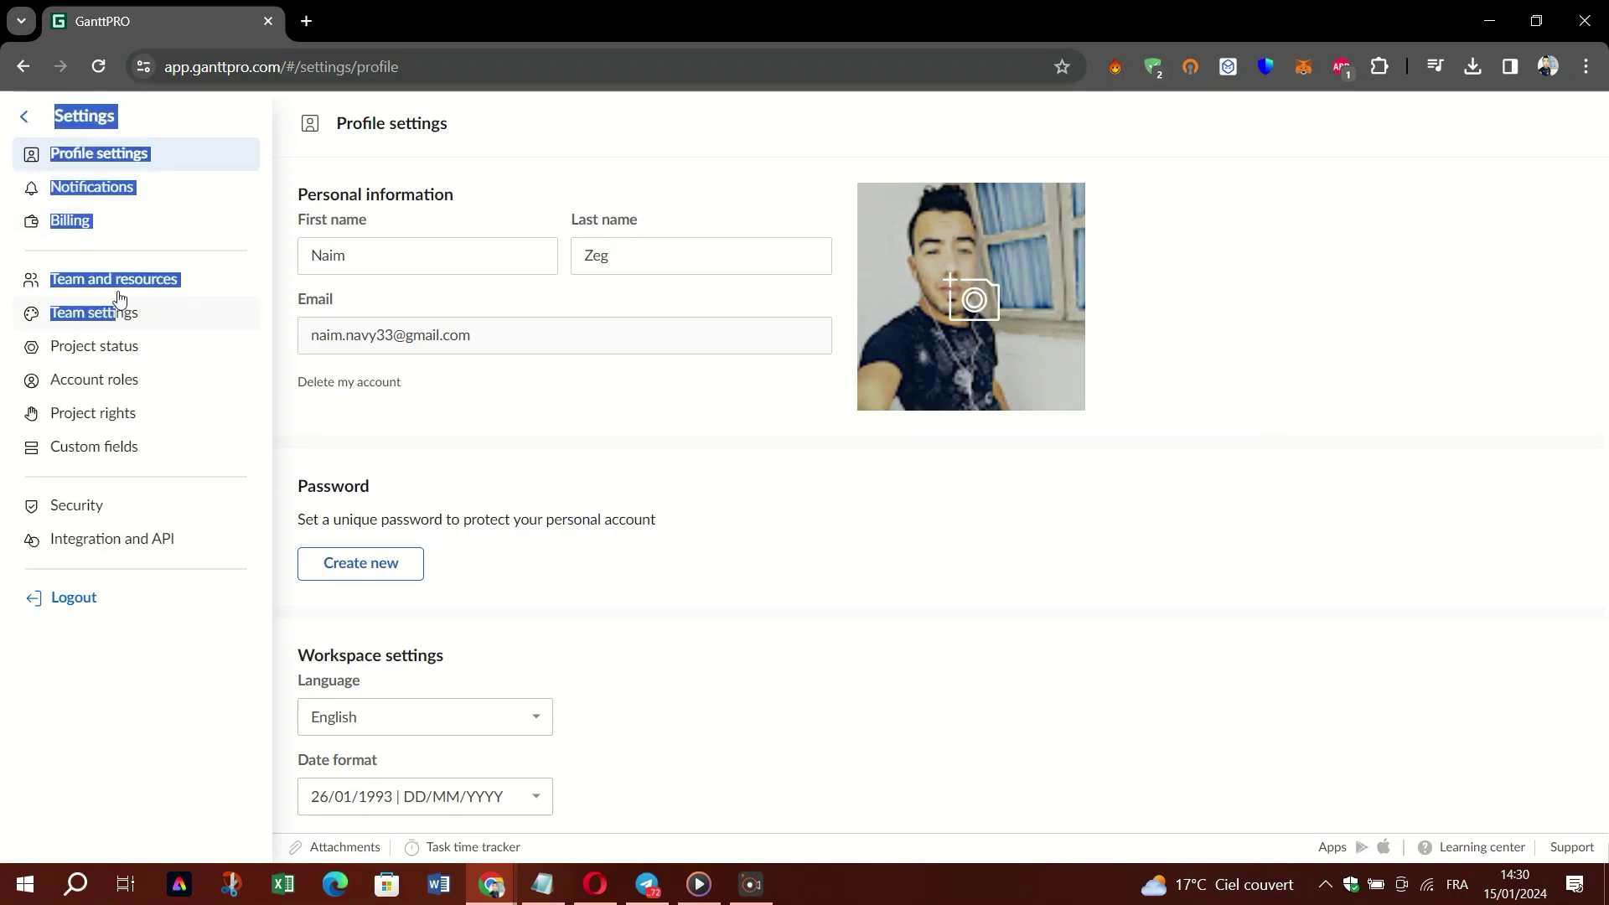
{"action": "left_click", "coordinate": [26, 118]}
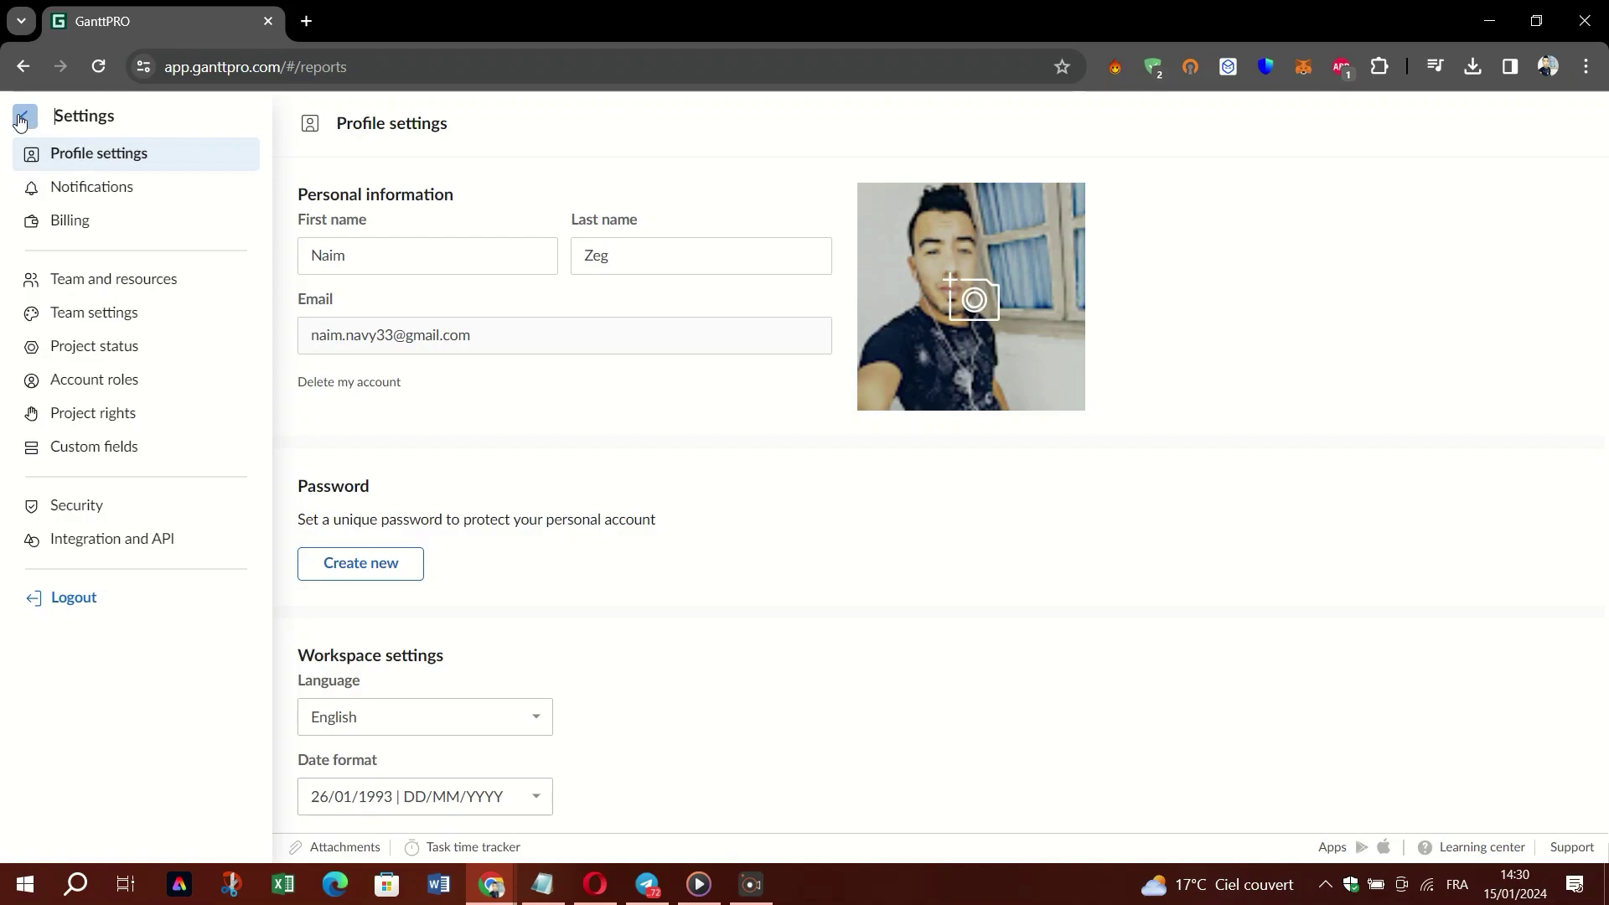
{"action": "left_click", "coordinate": [22, 119]}
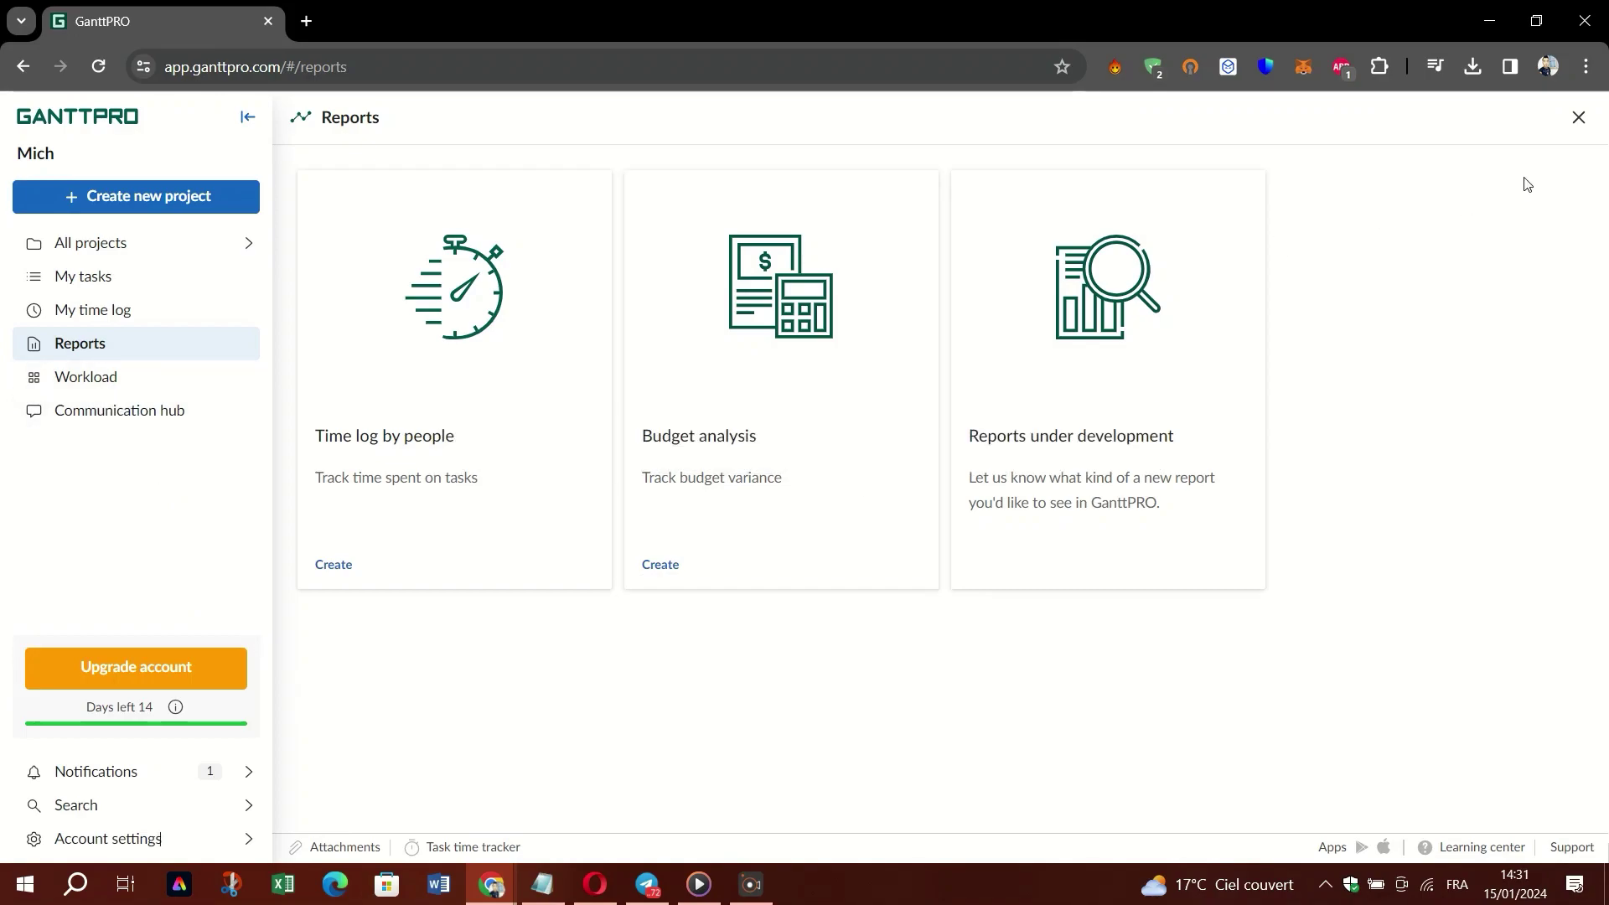
Close Reports, leave profile settings and return to the Mich Gantt chart.
{"action": "left_click", "coordinate": [1587, 117]}
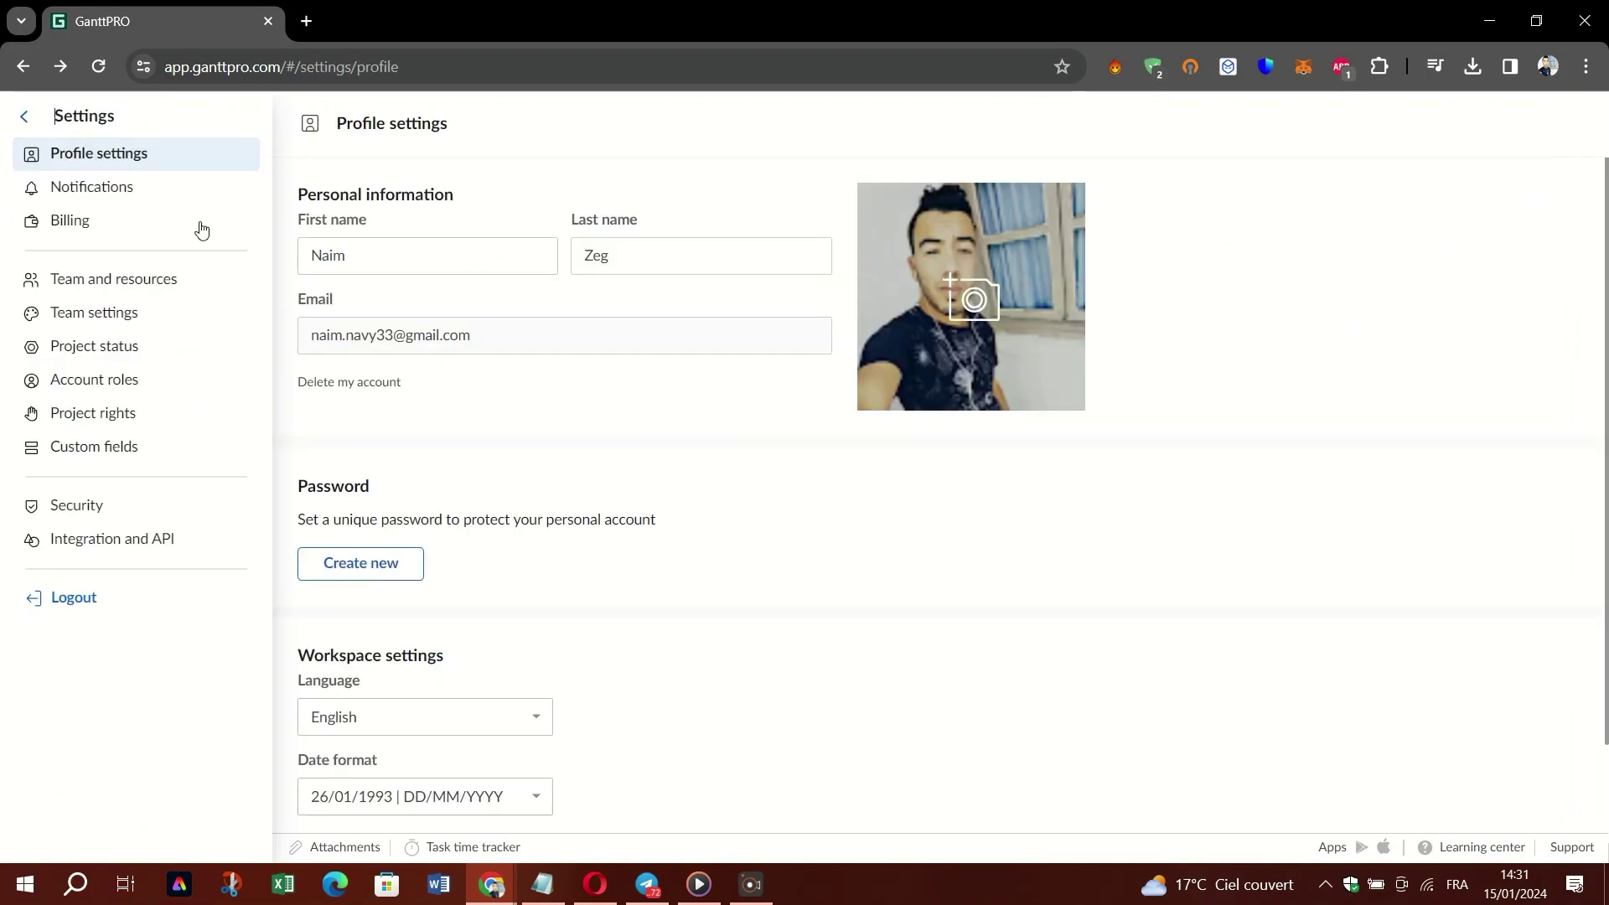
{"action": "left_click", "coordinate": [64, 116]}
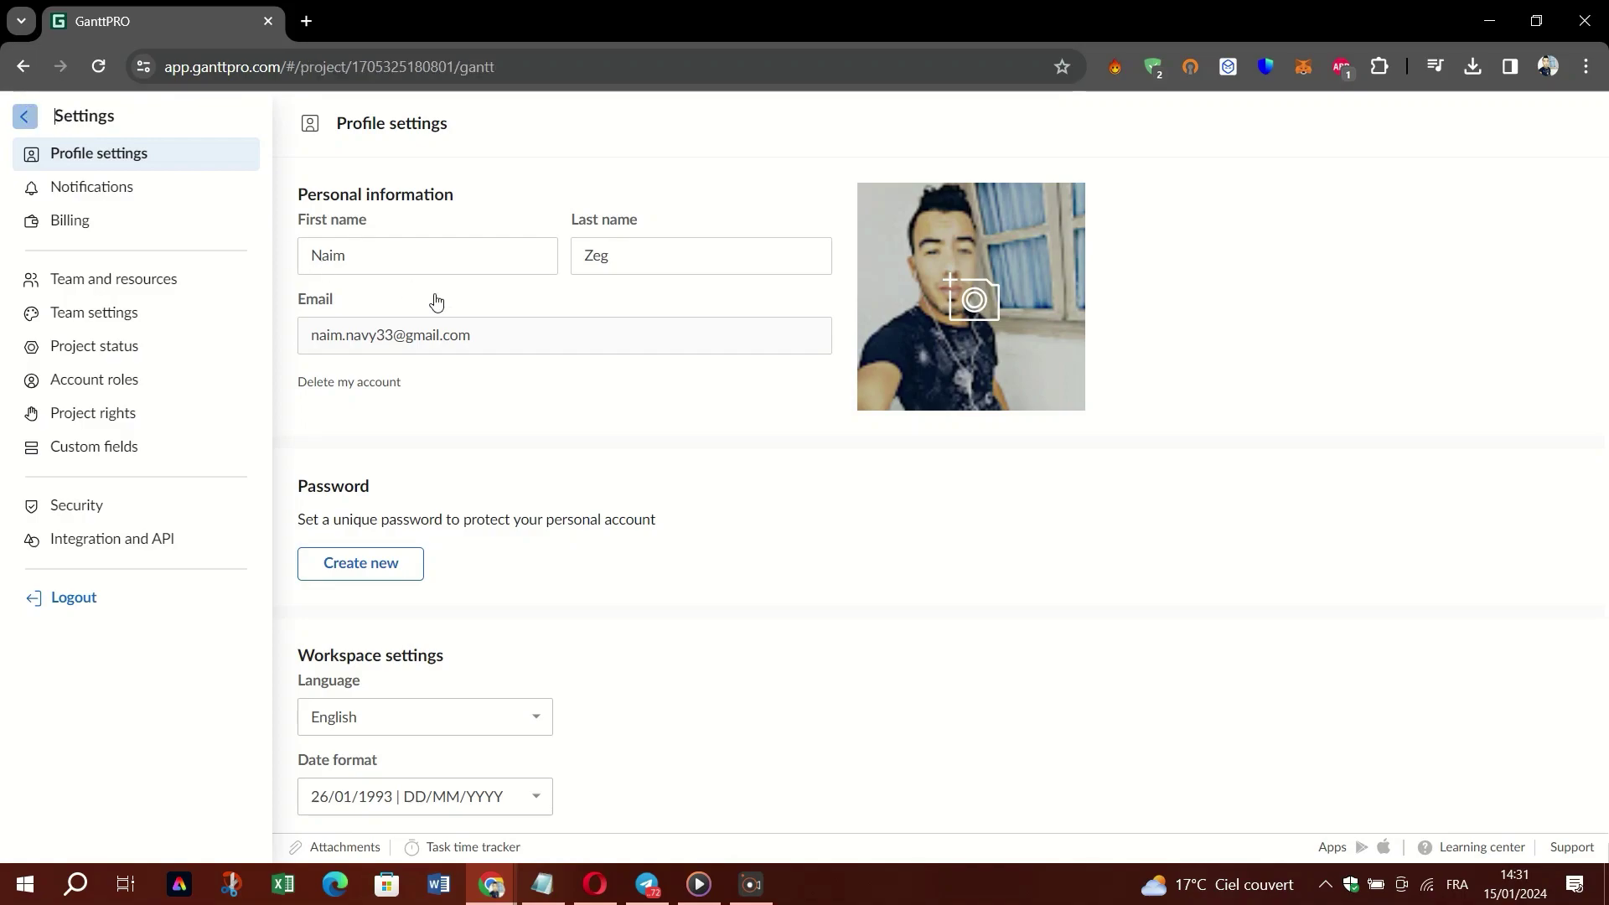
{"action": "left_click", "coordinate": [1067, 719]}
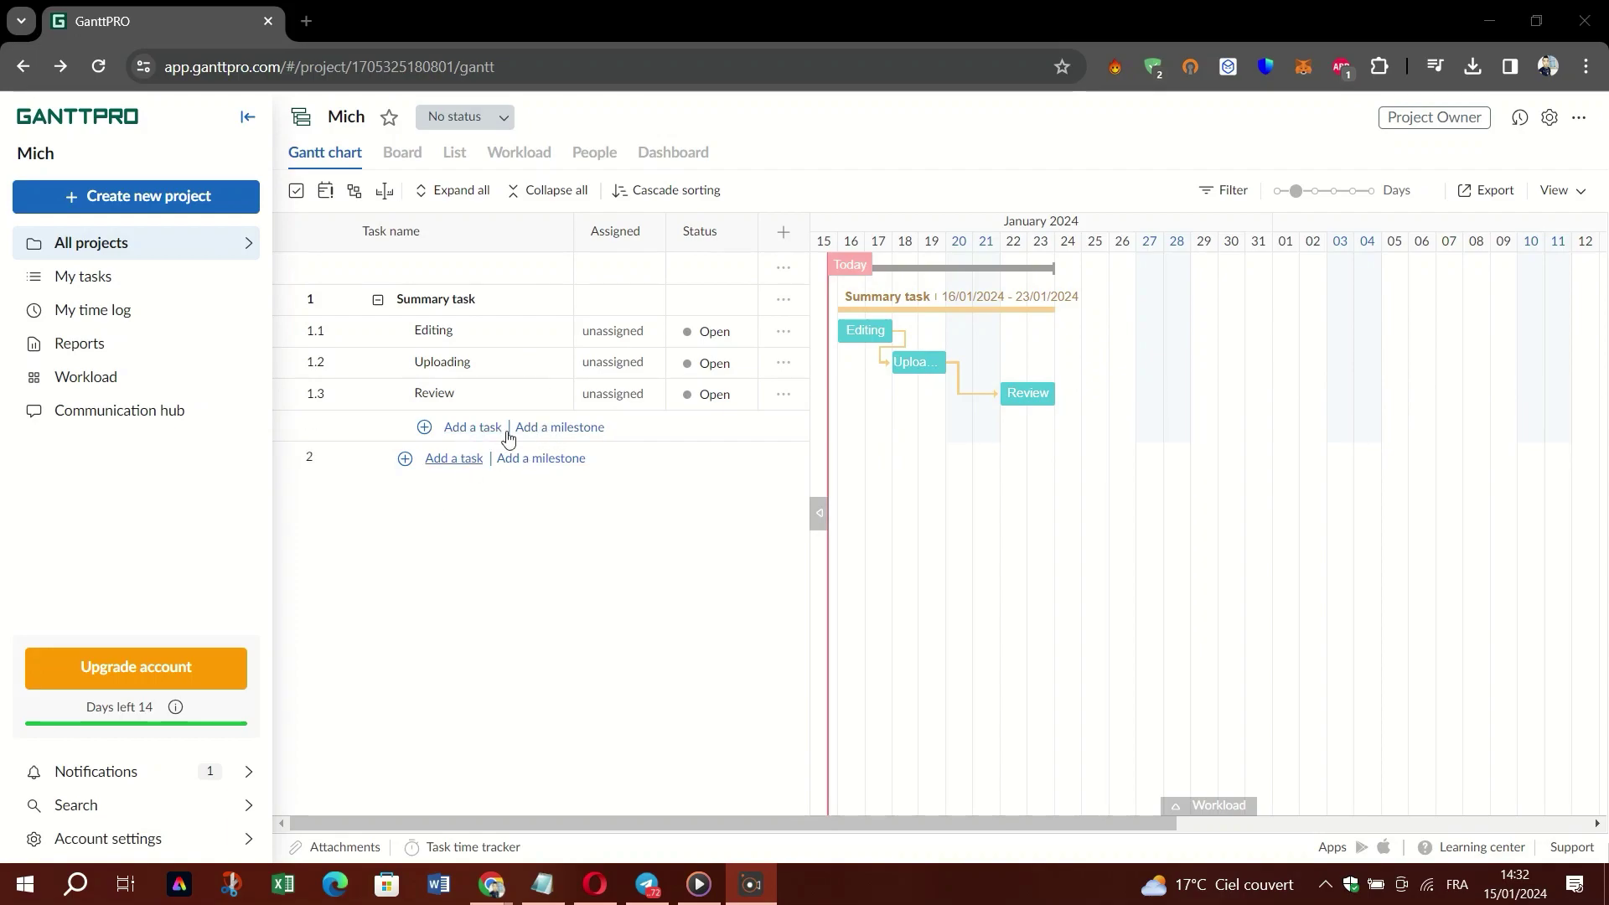
{"action": "left_click", "coordinate": [437, 433]}
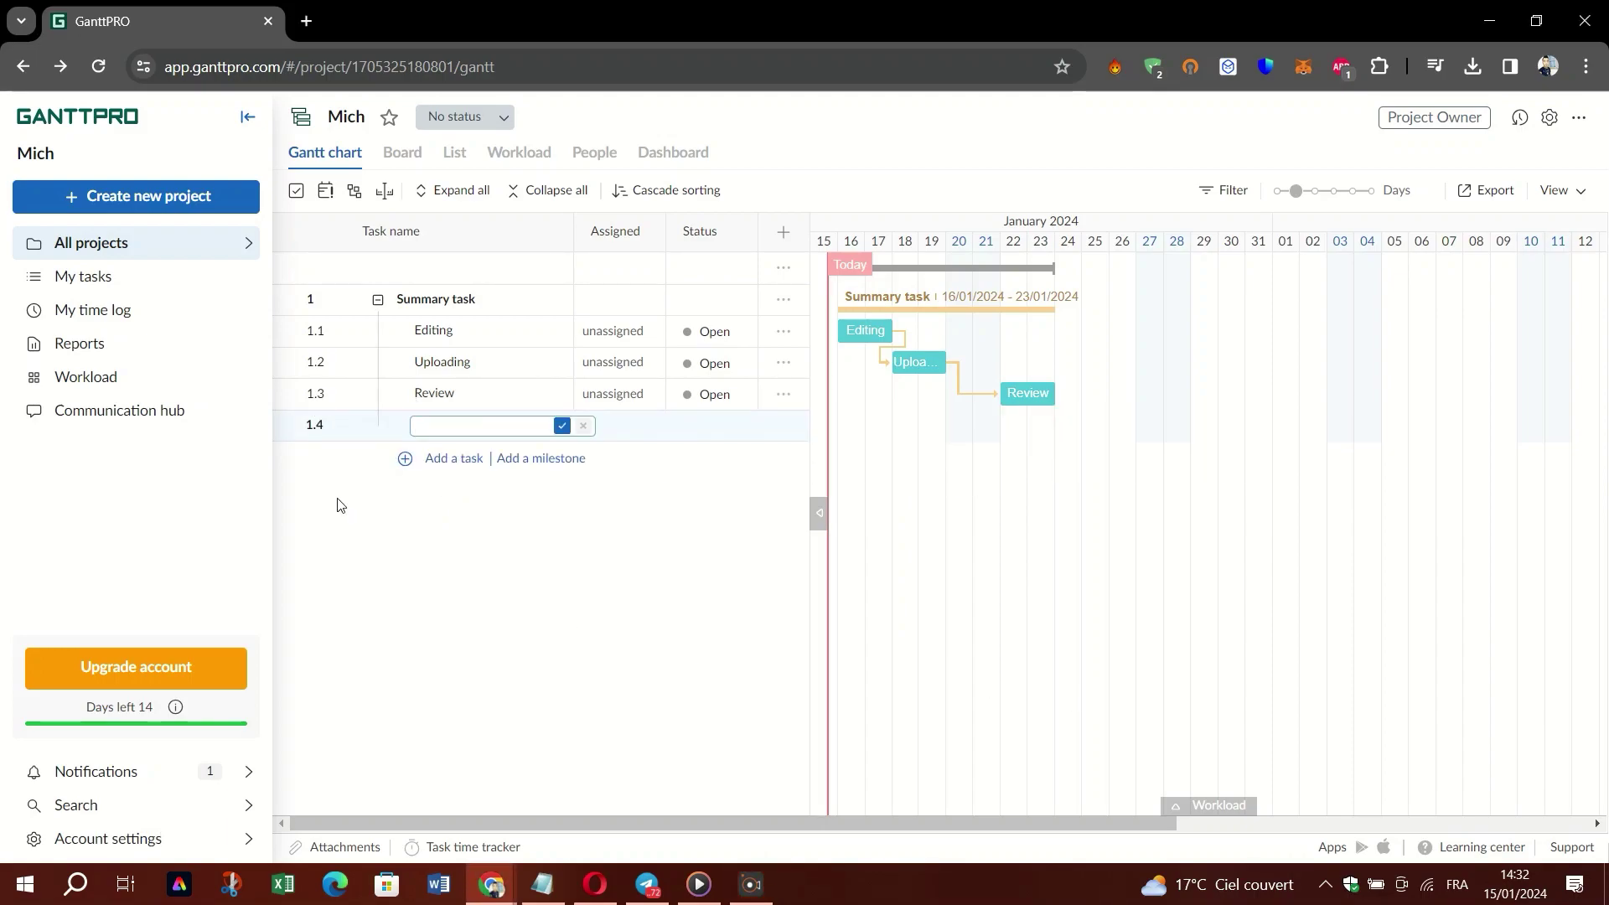
{"action": "left_click", "coordinate": [185, 516]}
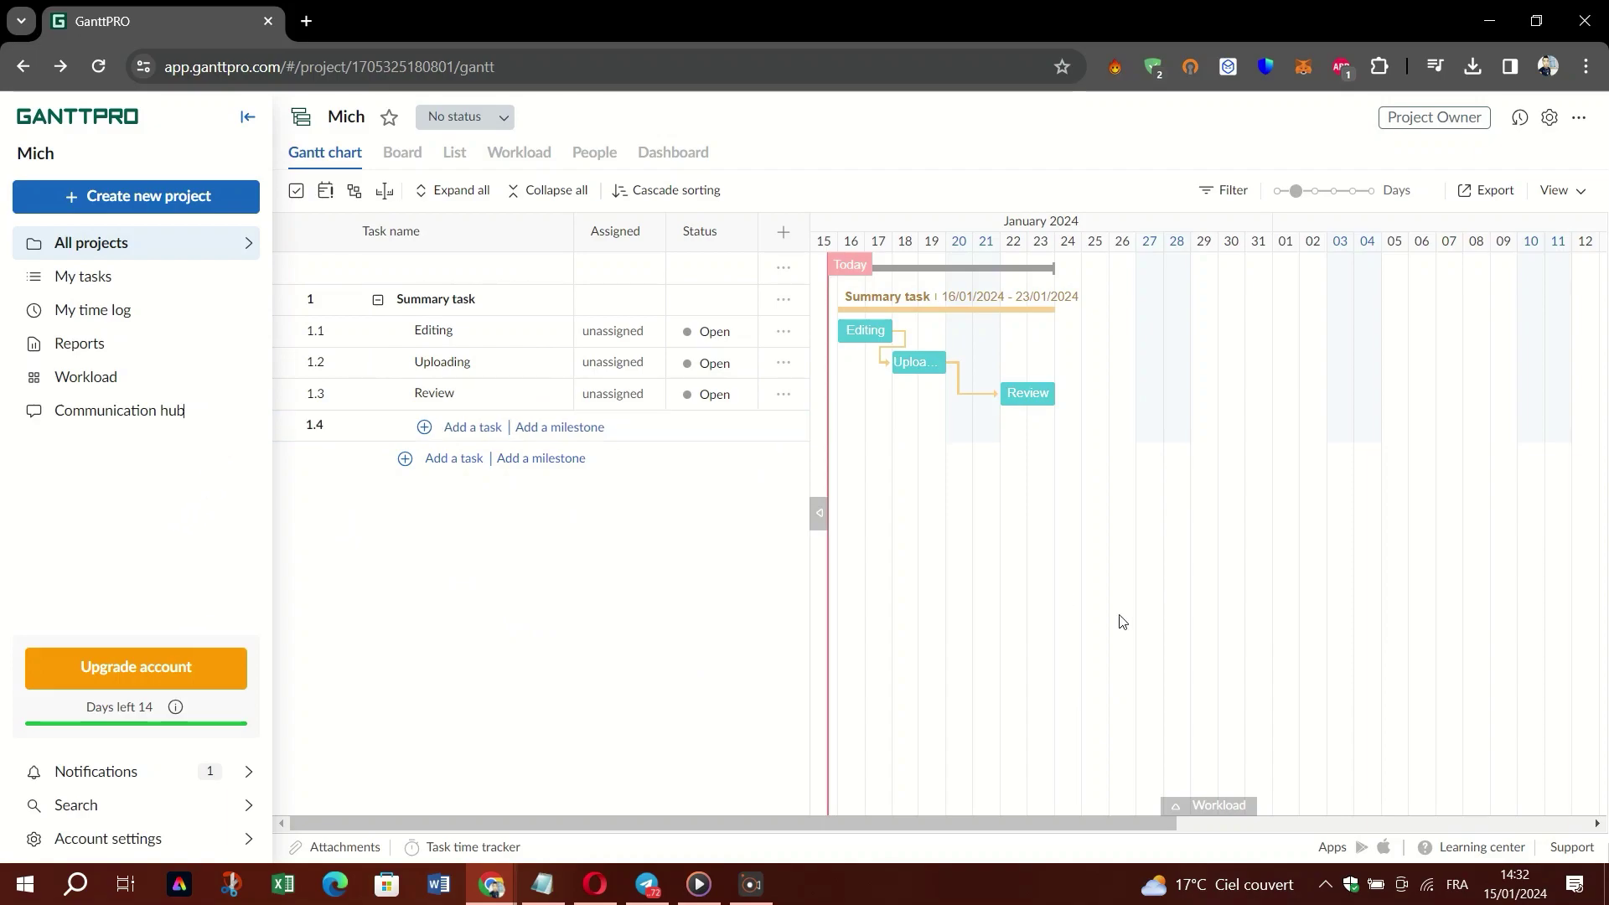
{"action": "left_click", "coordinate": [1062, 718]}
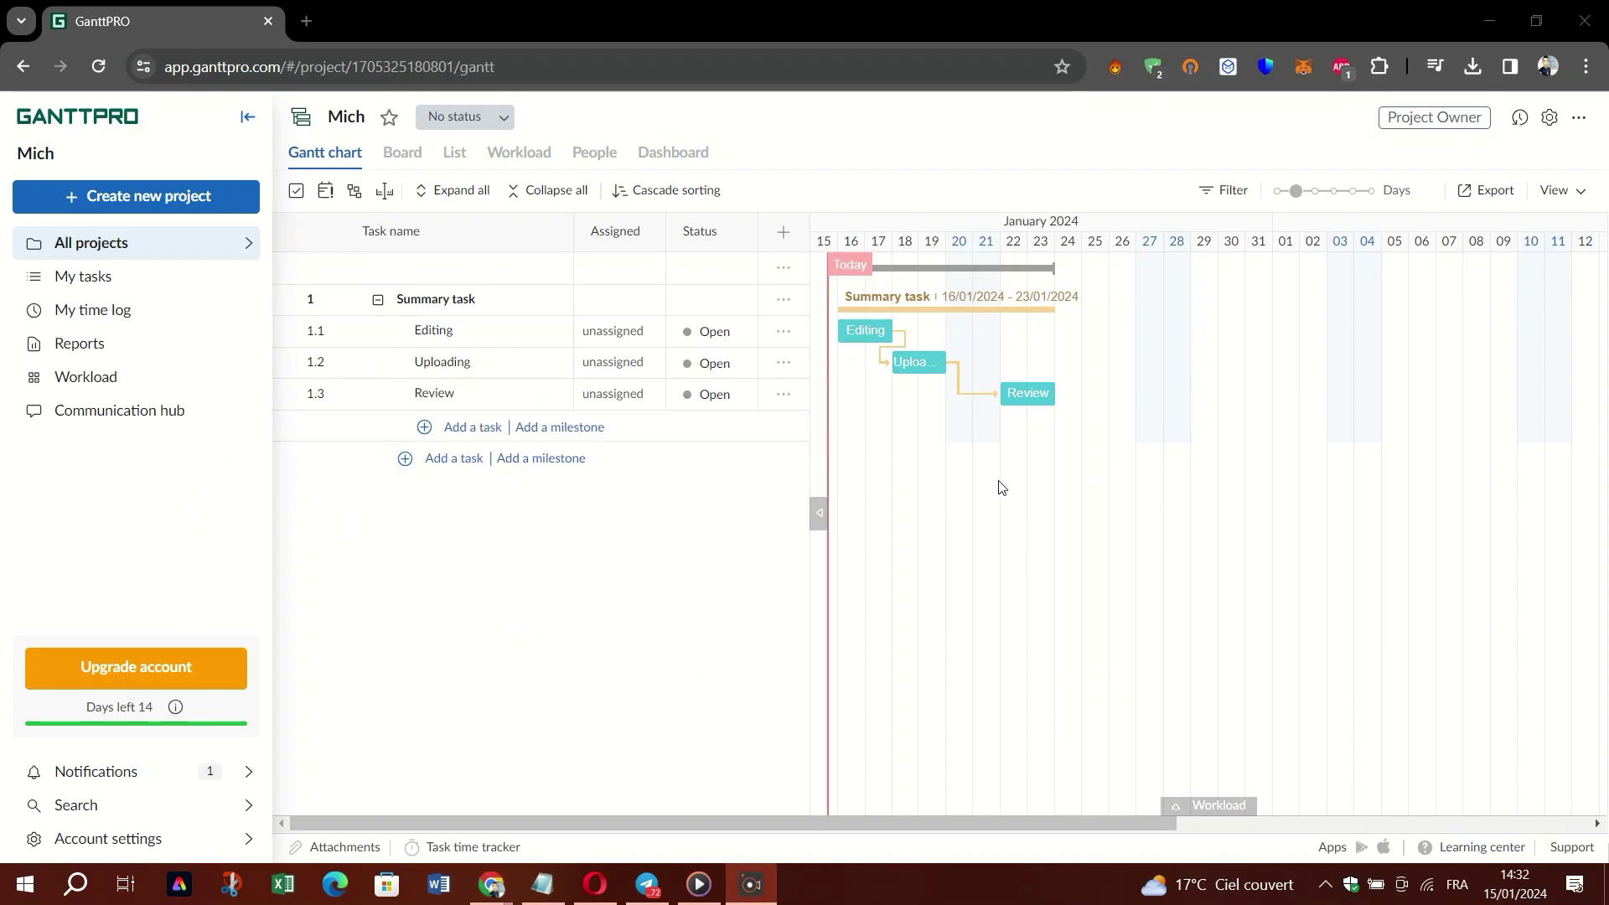
Show Mich's People list and check a member's Project rights options without changing them.
{"action": "left_click", "coordinate": [590, 149]}
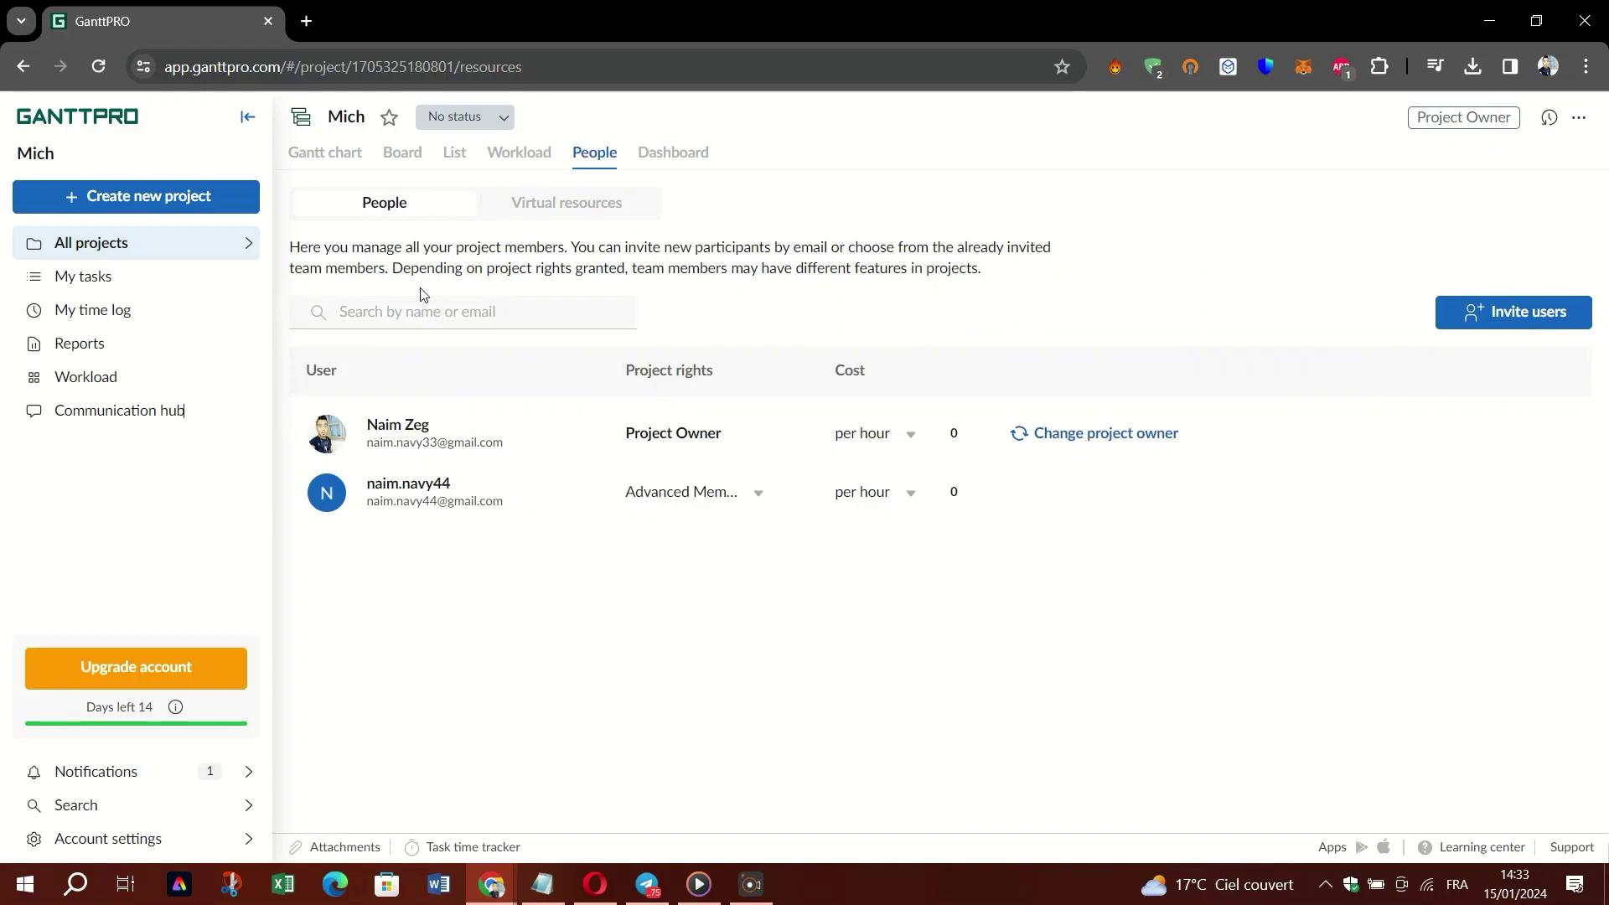
{"action": "left_click", "coordinate": [756, 493]}
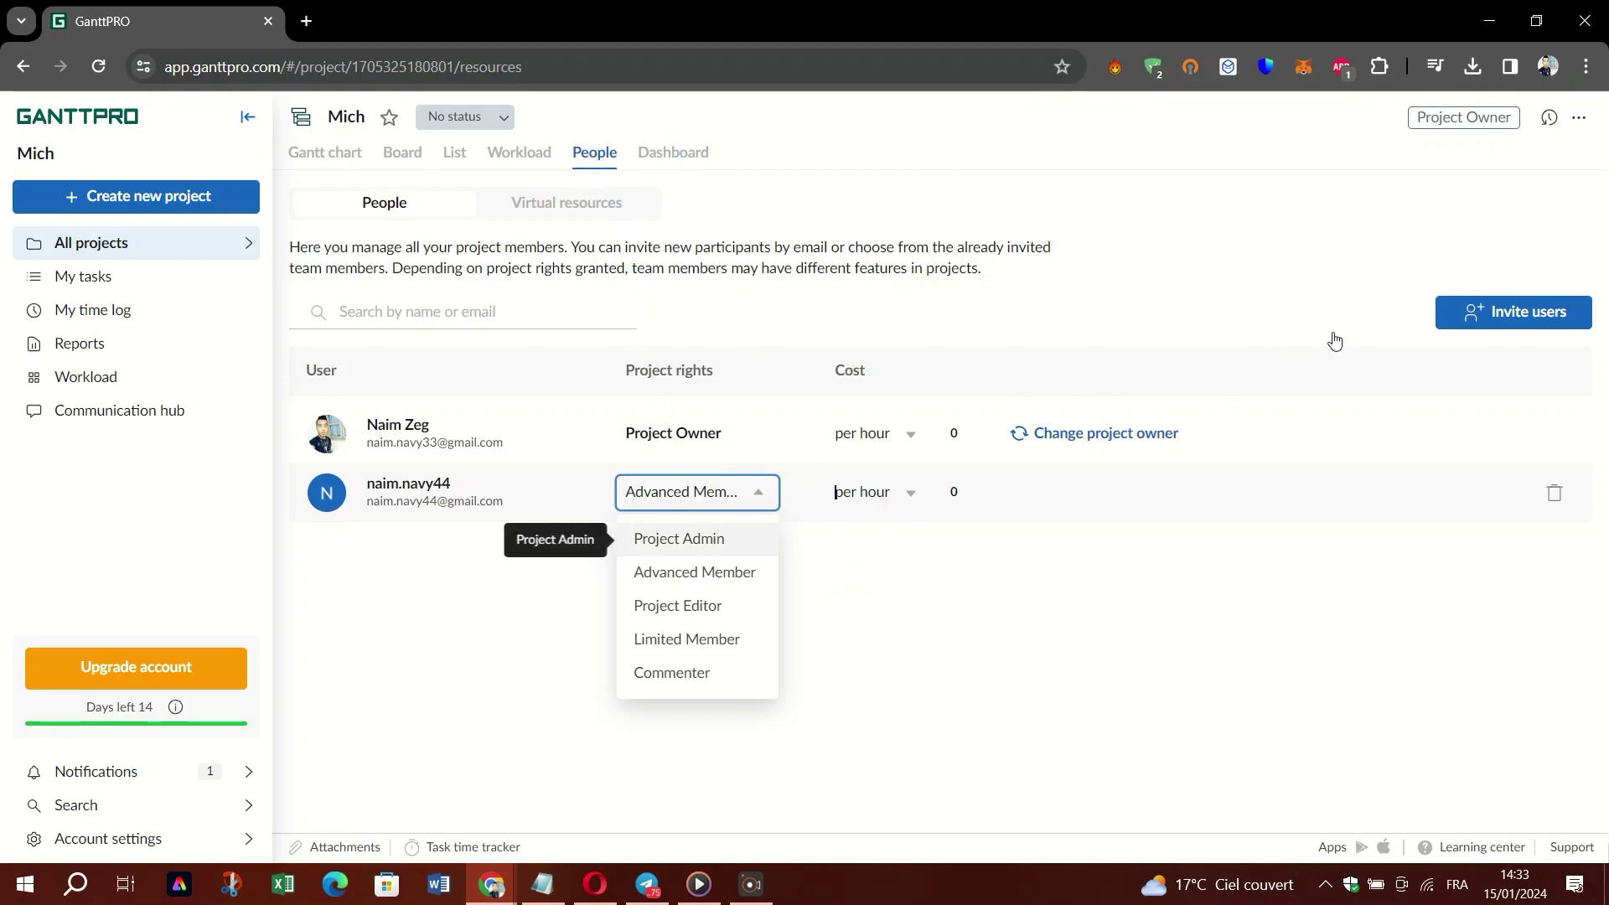
{"action": "left_click", "coordinate": [1476, 311]}
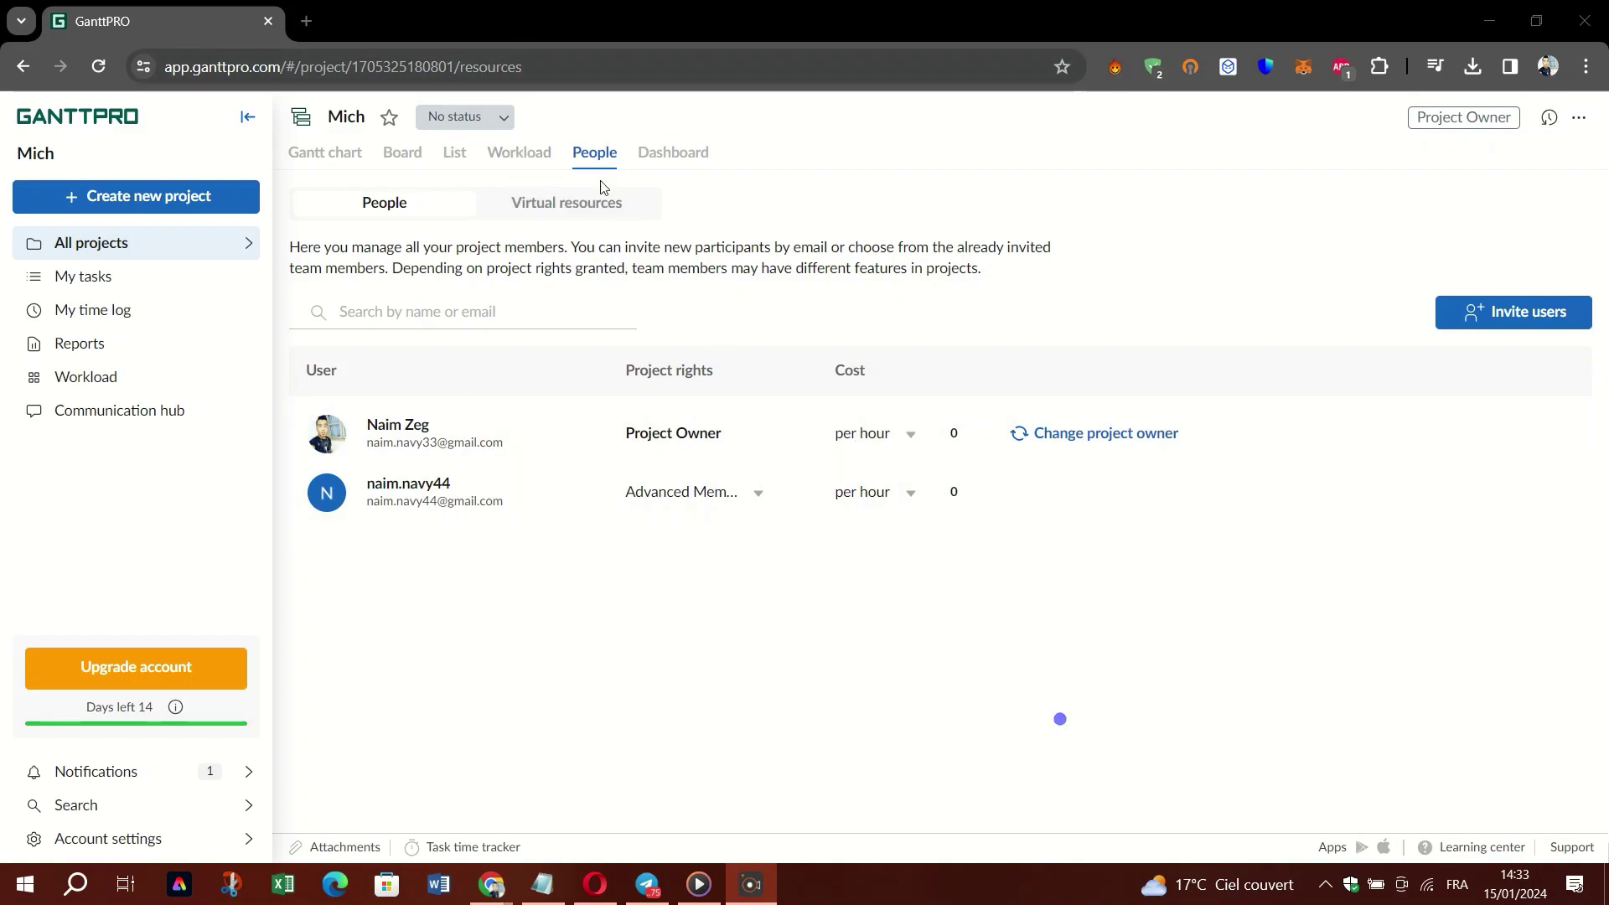
{"action": "left_click", "coordinate": [505, 155]}
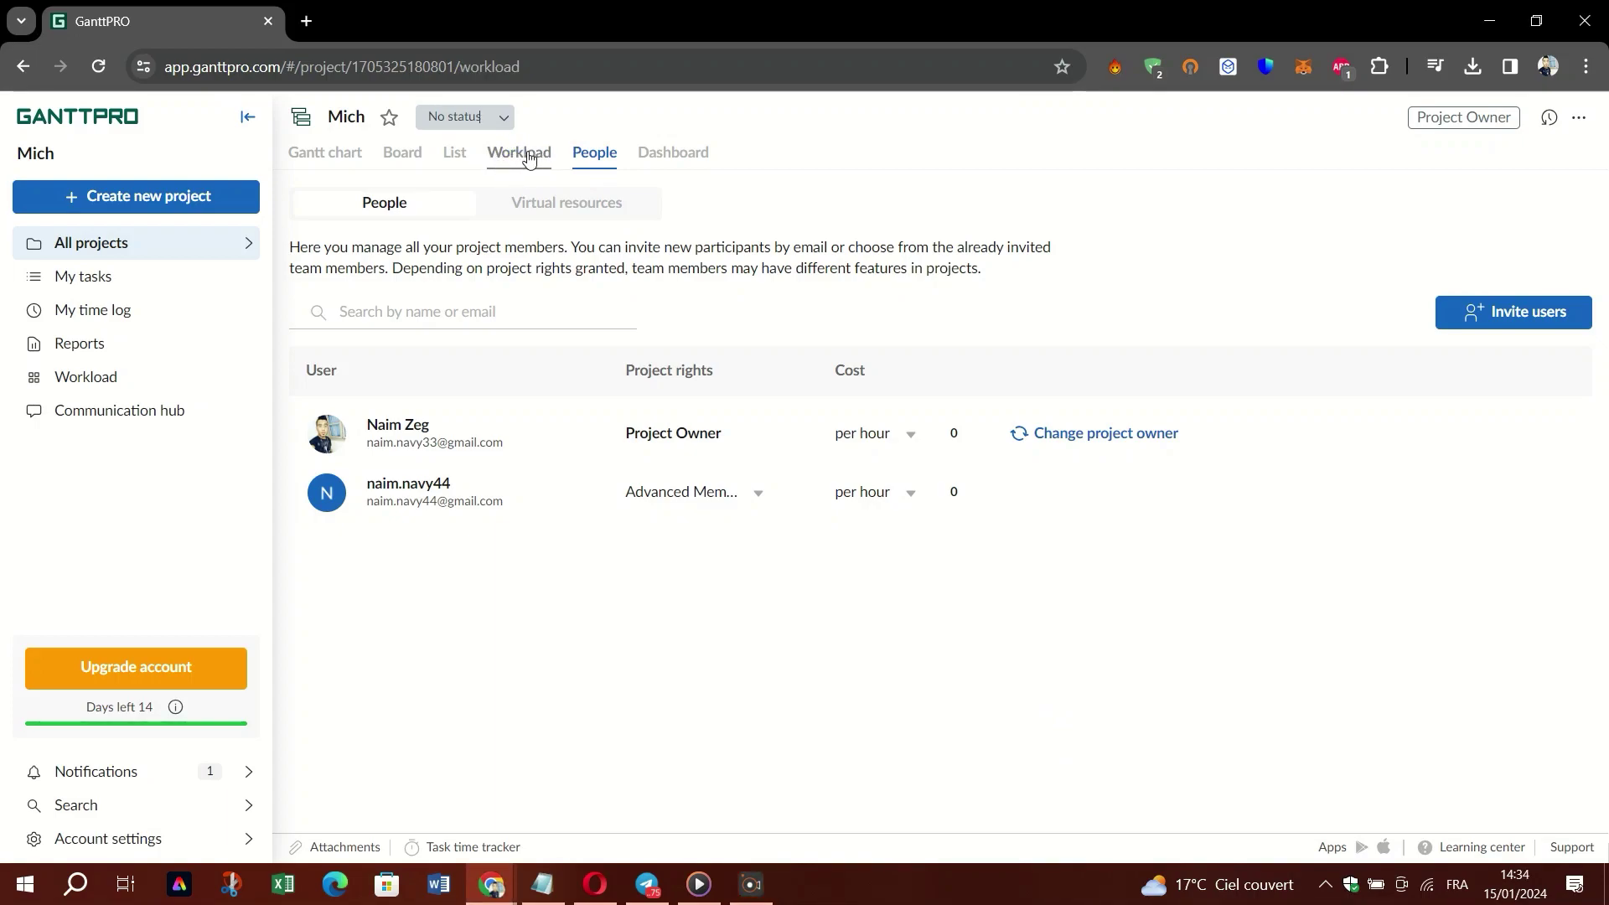
Glance at the workload view, then return to the member list.
{"action": "left_click", "coordinate": [525, 156]}
{"action": "left_click", "coordinate": [1063, 720]}
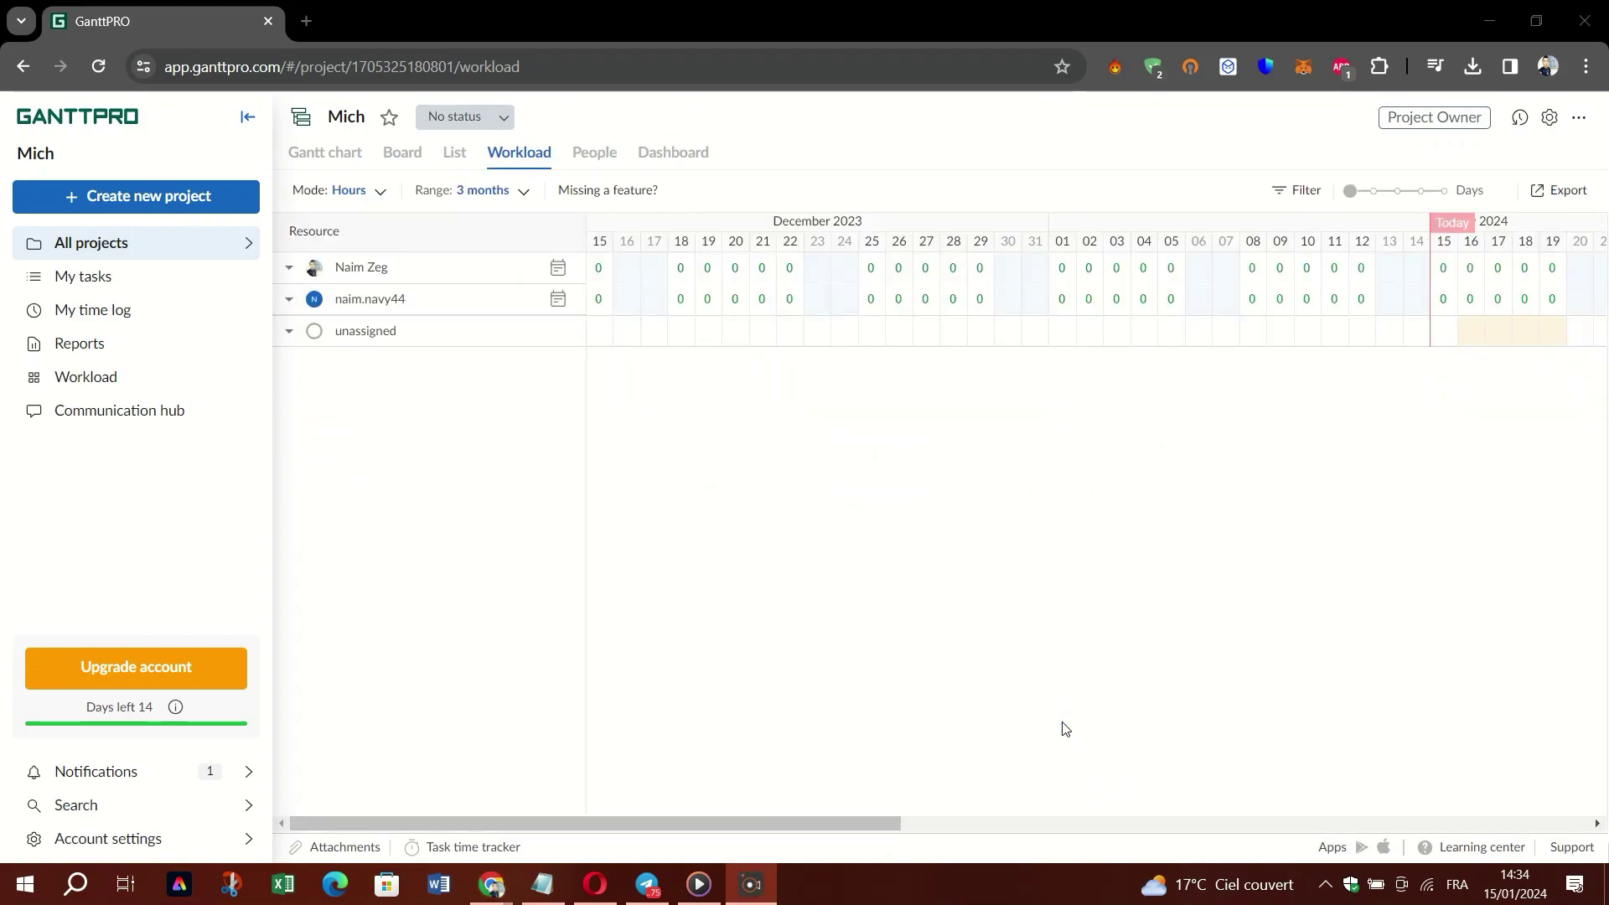
{"action": "left_click", "coordinate": [1064, 730]}
{"action": "left_click", "coordinate": [591, 153]}
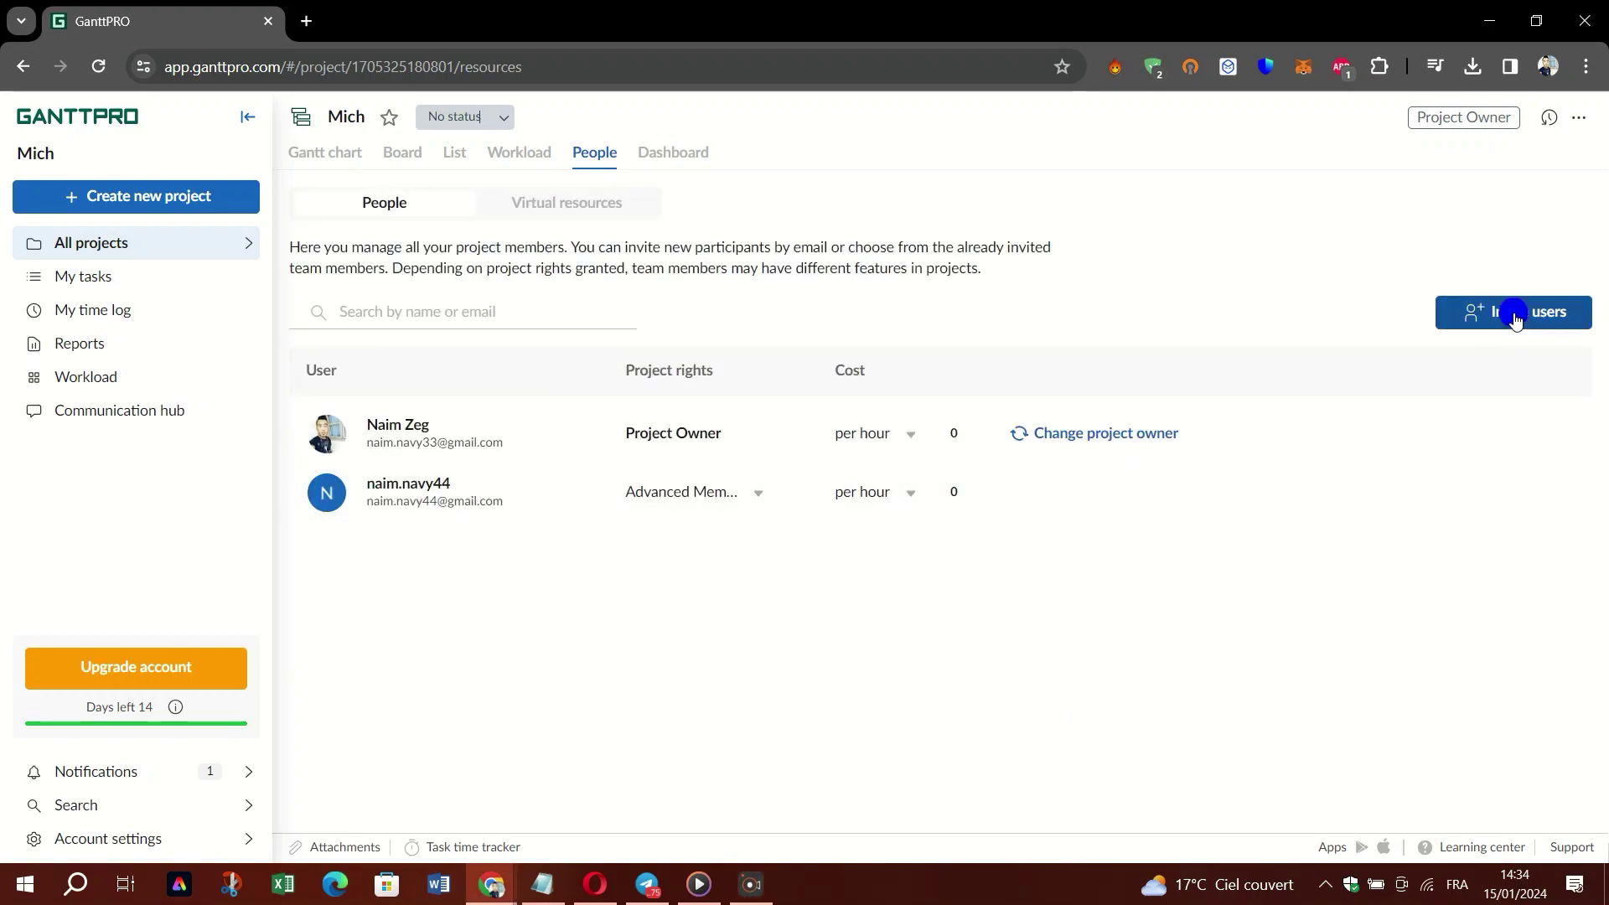
Start an email invitation with the admin account role, leaving it unsent.
{"action": "left_click", "coordinate": [1513, 312]}
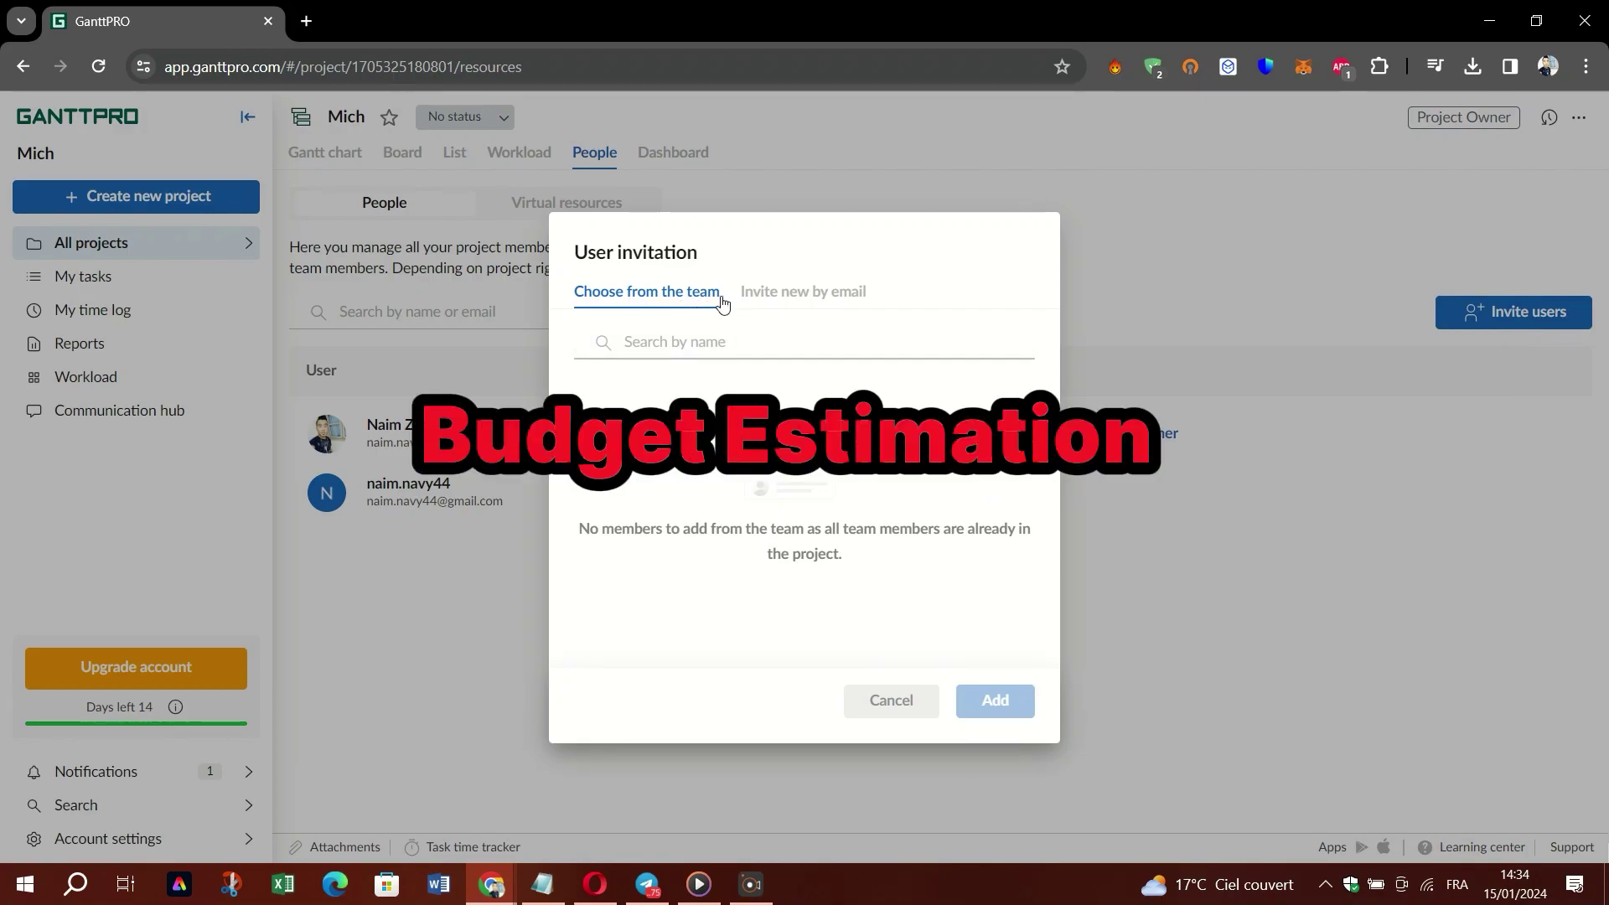
{"action": "left_click", "coordinate": [802, 292]}
{"action": "left_click", "coordinate": [675, 440]}
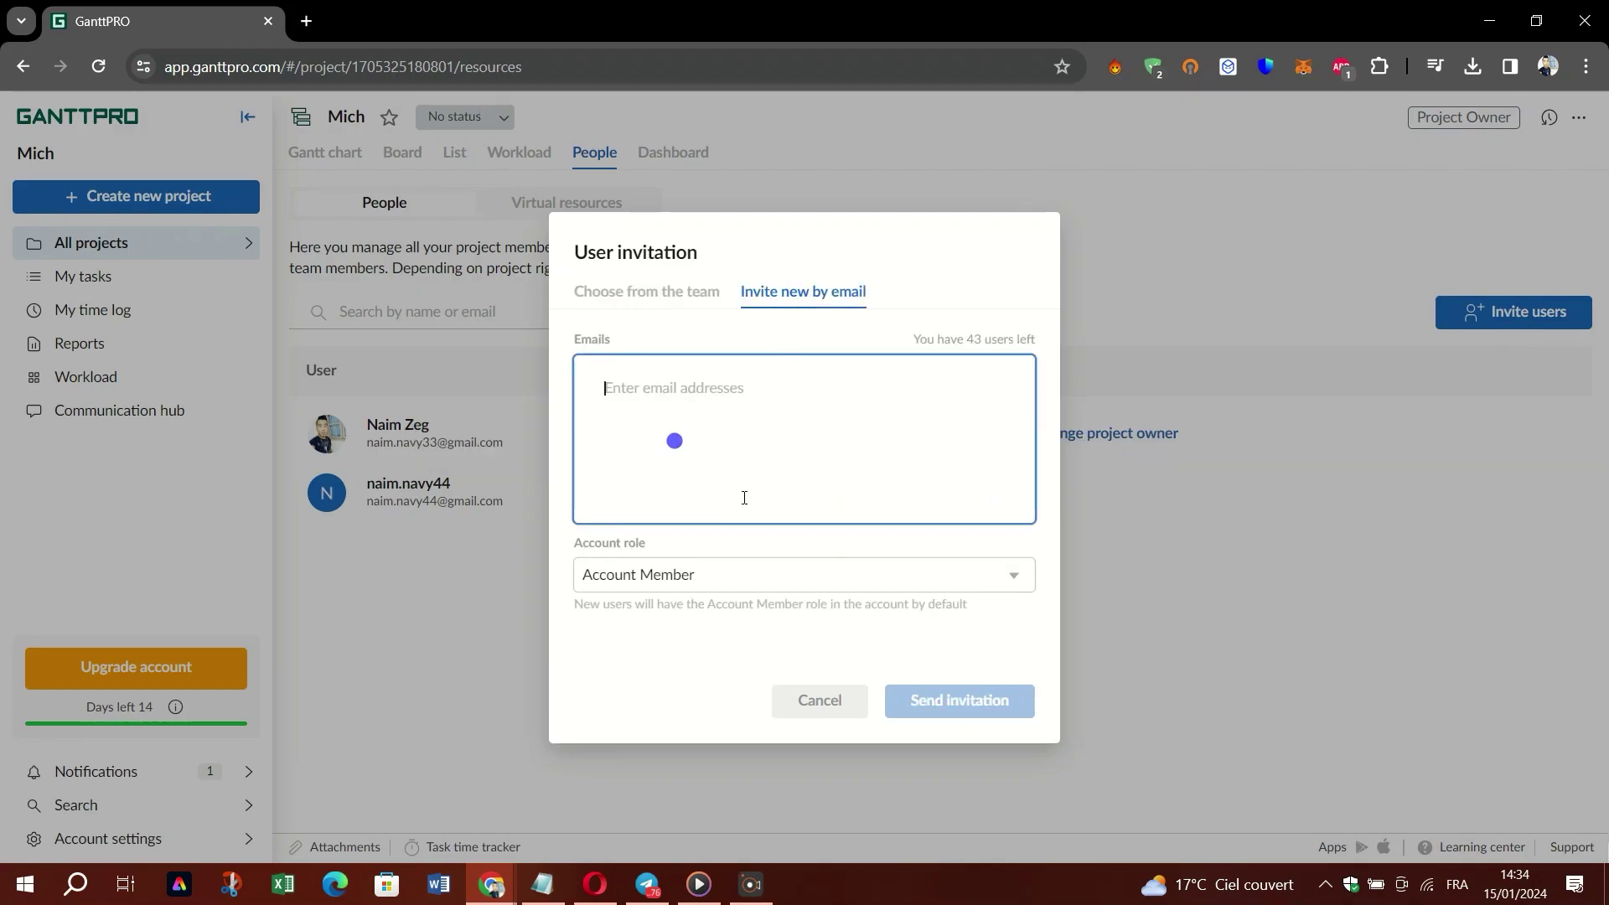
{"action": "left_click", "coordinate": [679, 578]}
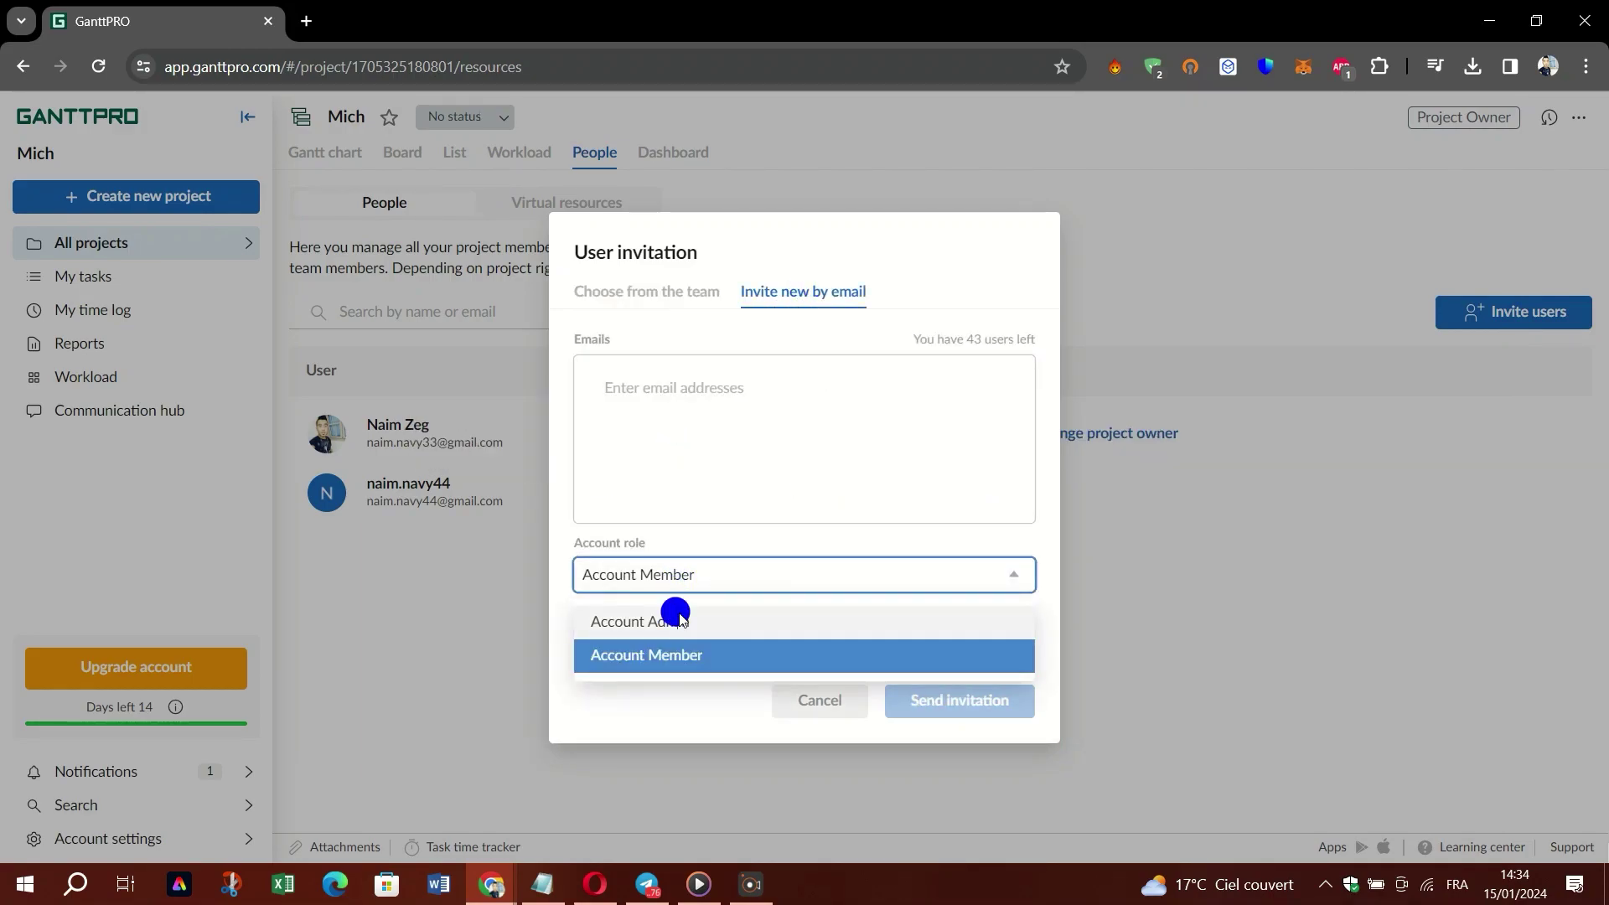
{"action": "left_click", "coordinate": [676, 611]}
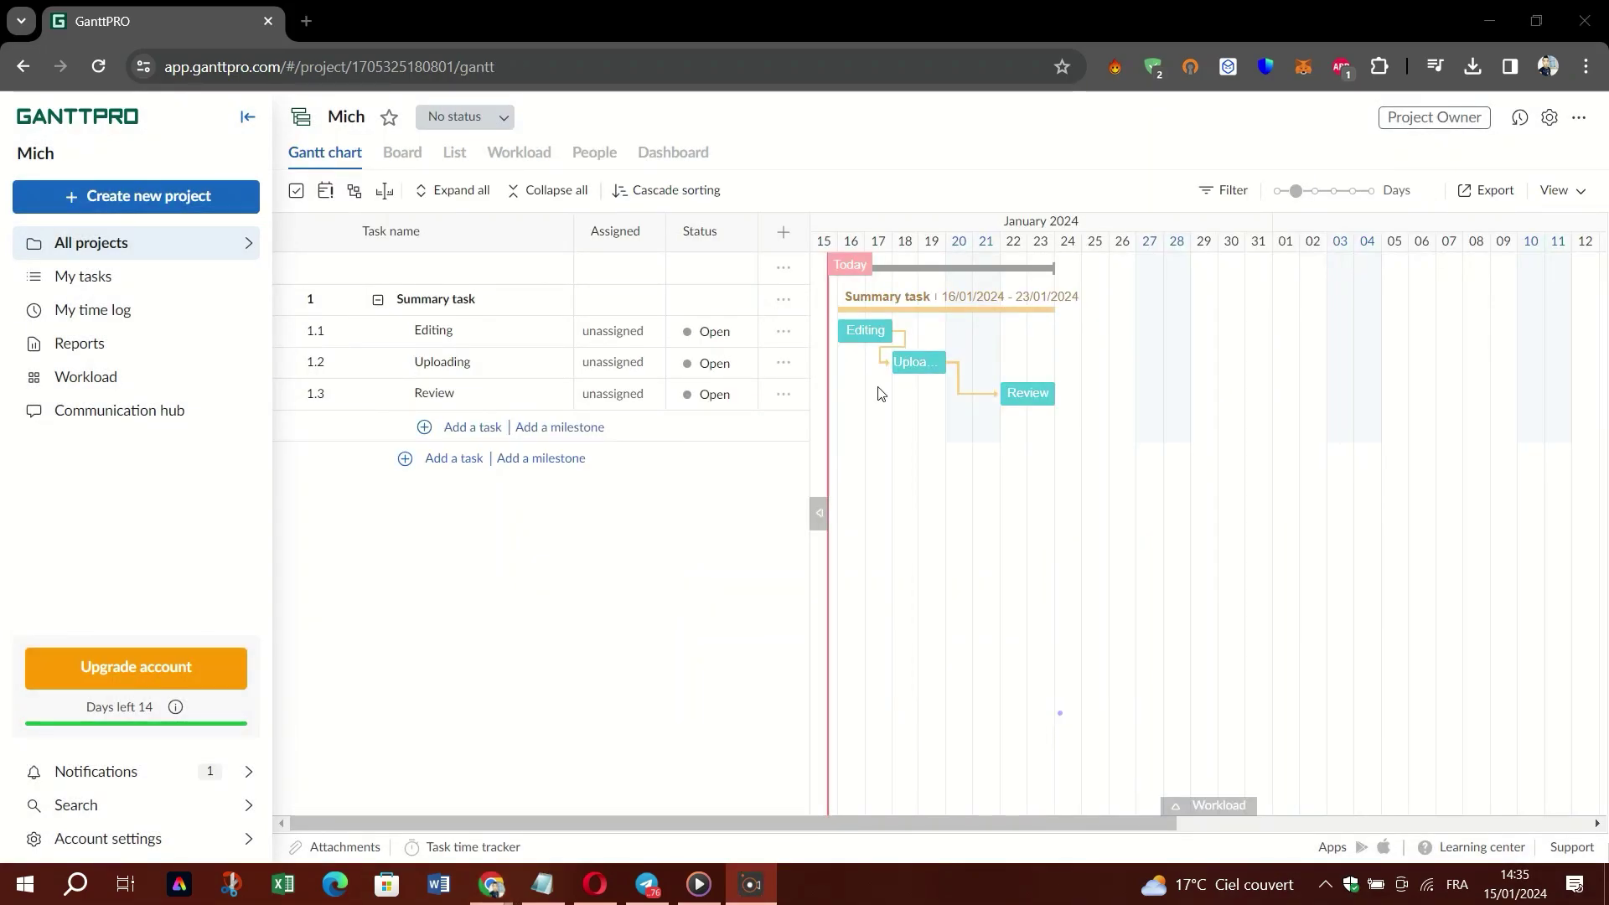
{"action": "left_click", "coordinate": [605, 329]}
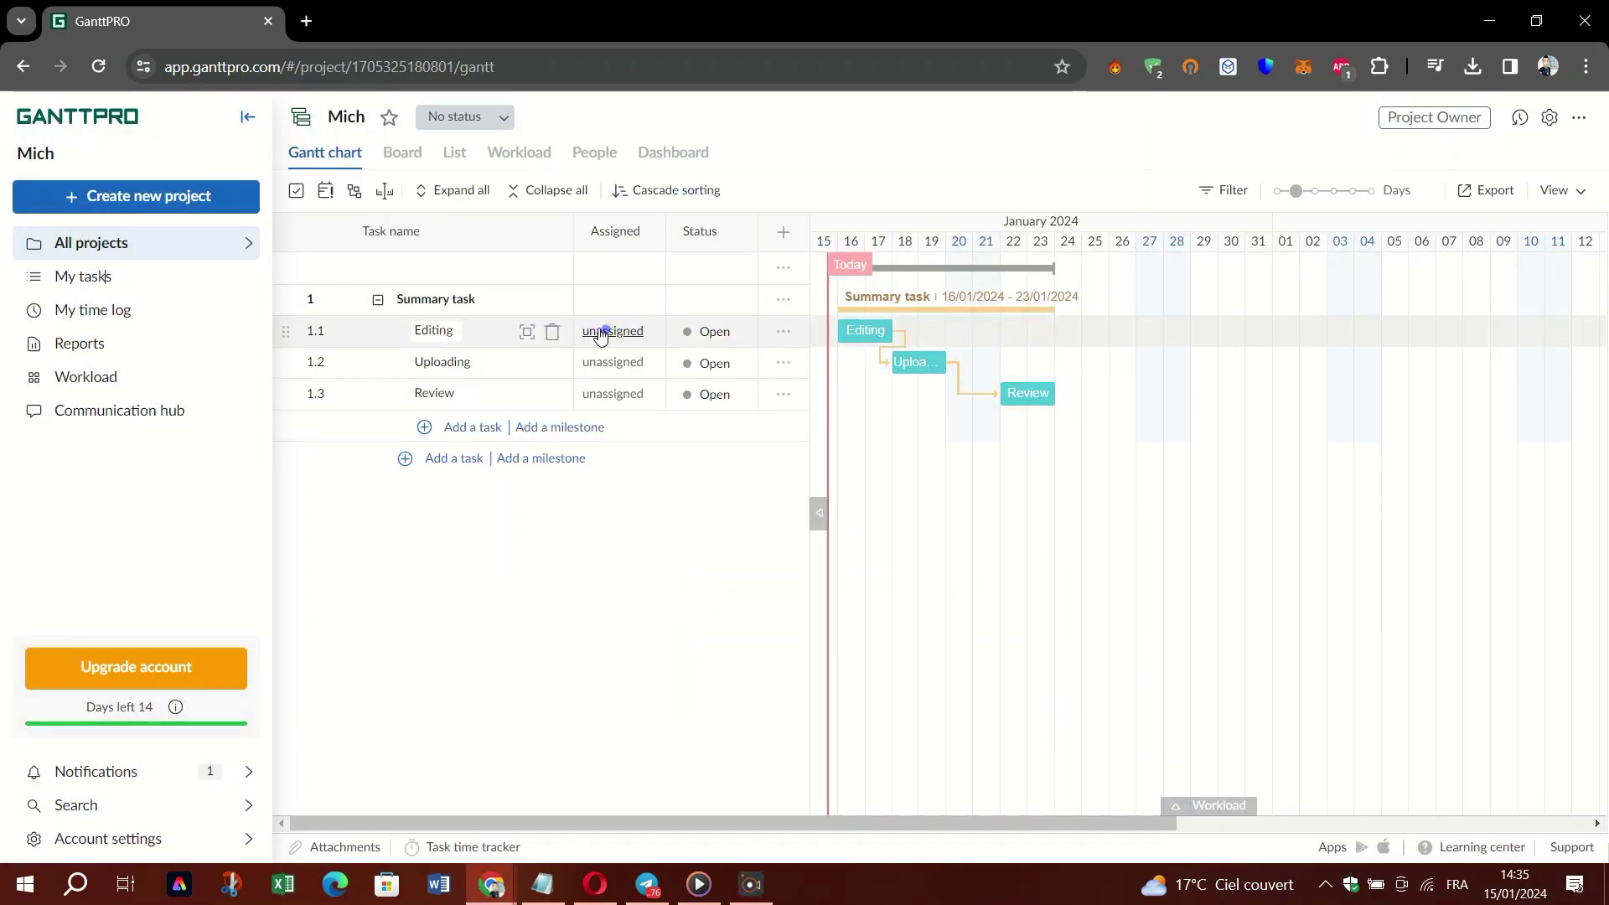
{"action": "left_click", "coordinate": [616, 334]}
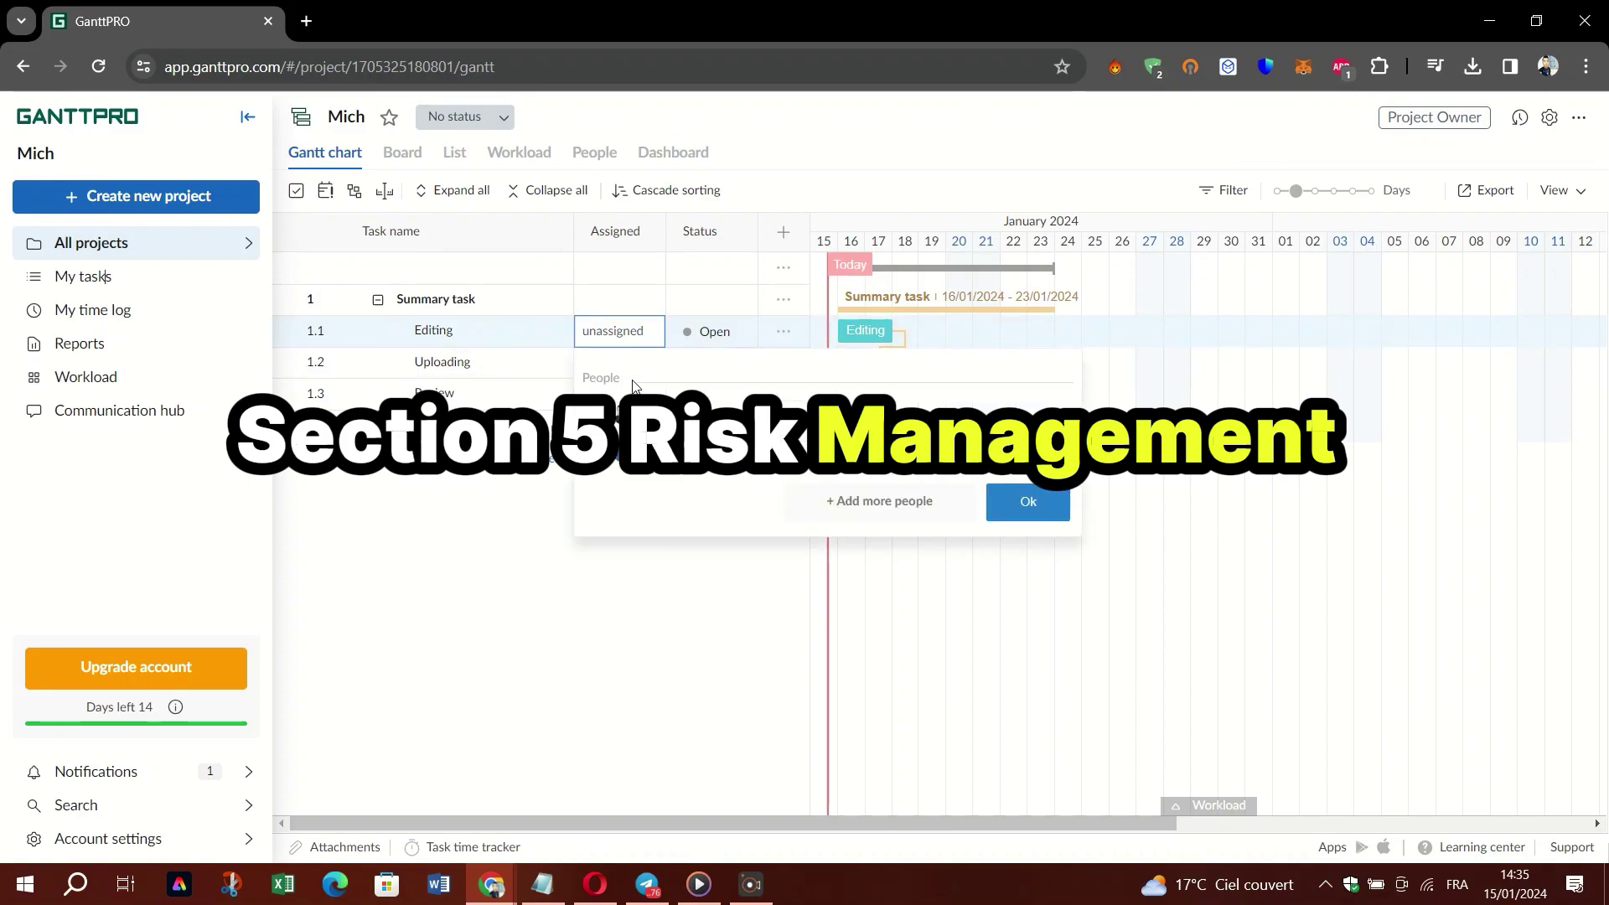
{"action": "left_click", "coordinate": [592, 451]}
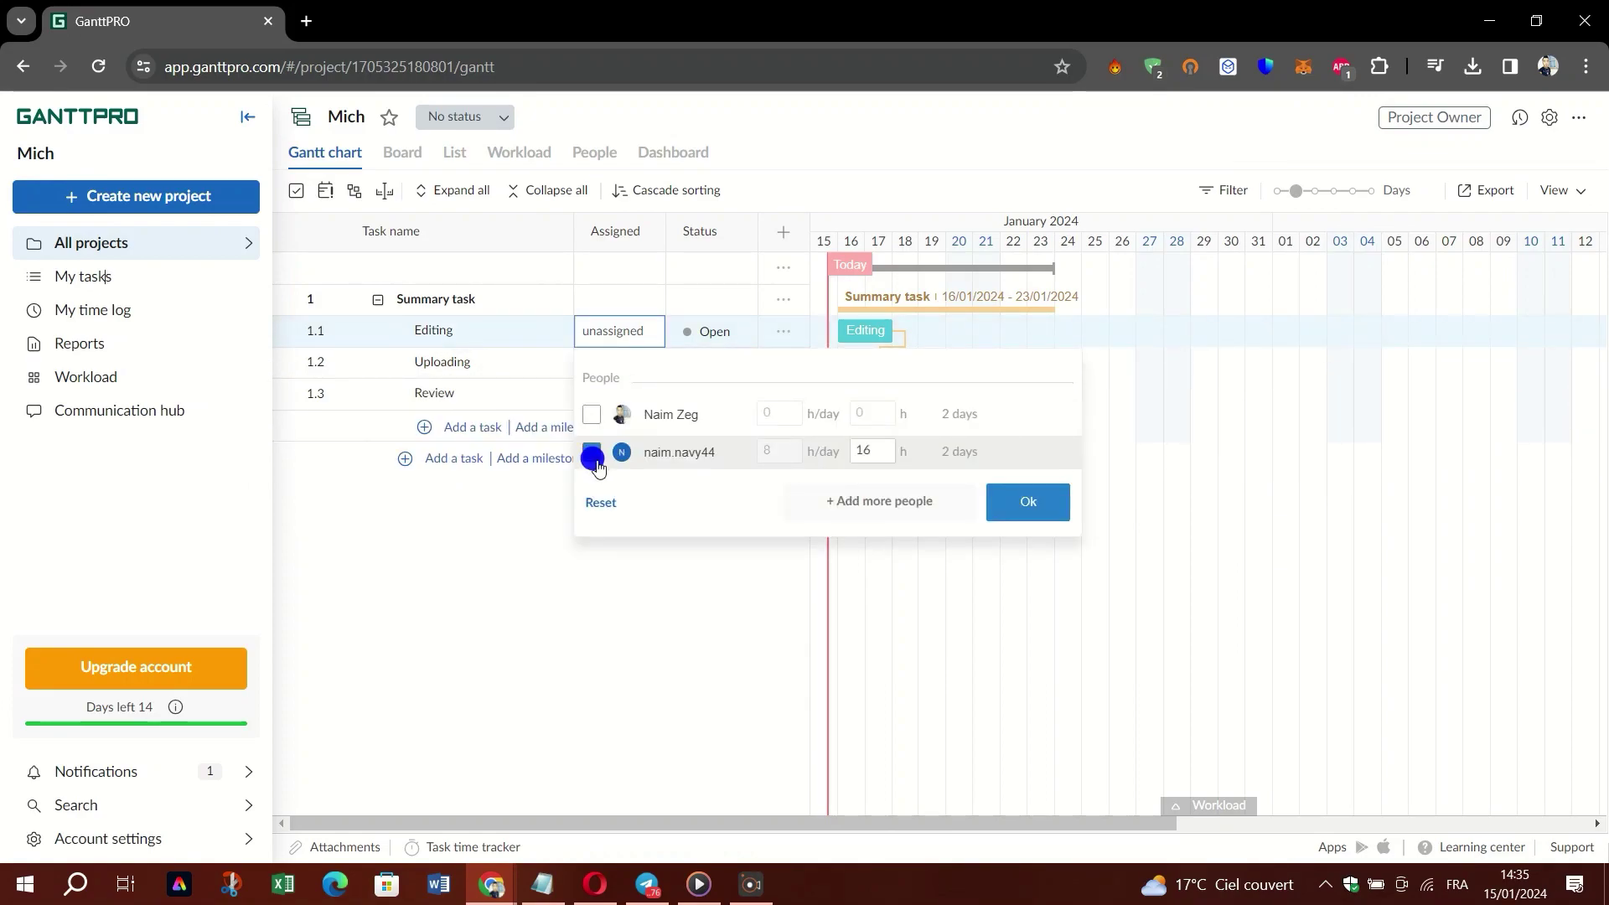
{"action": "left_click", "coordinate": [989, 502]}
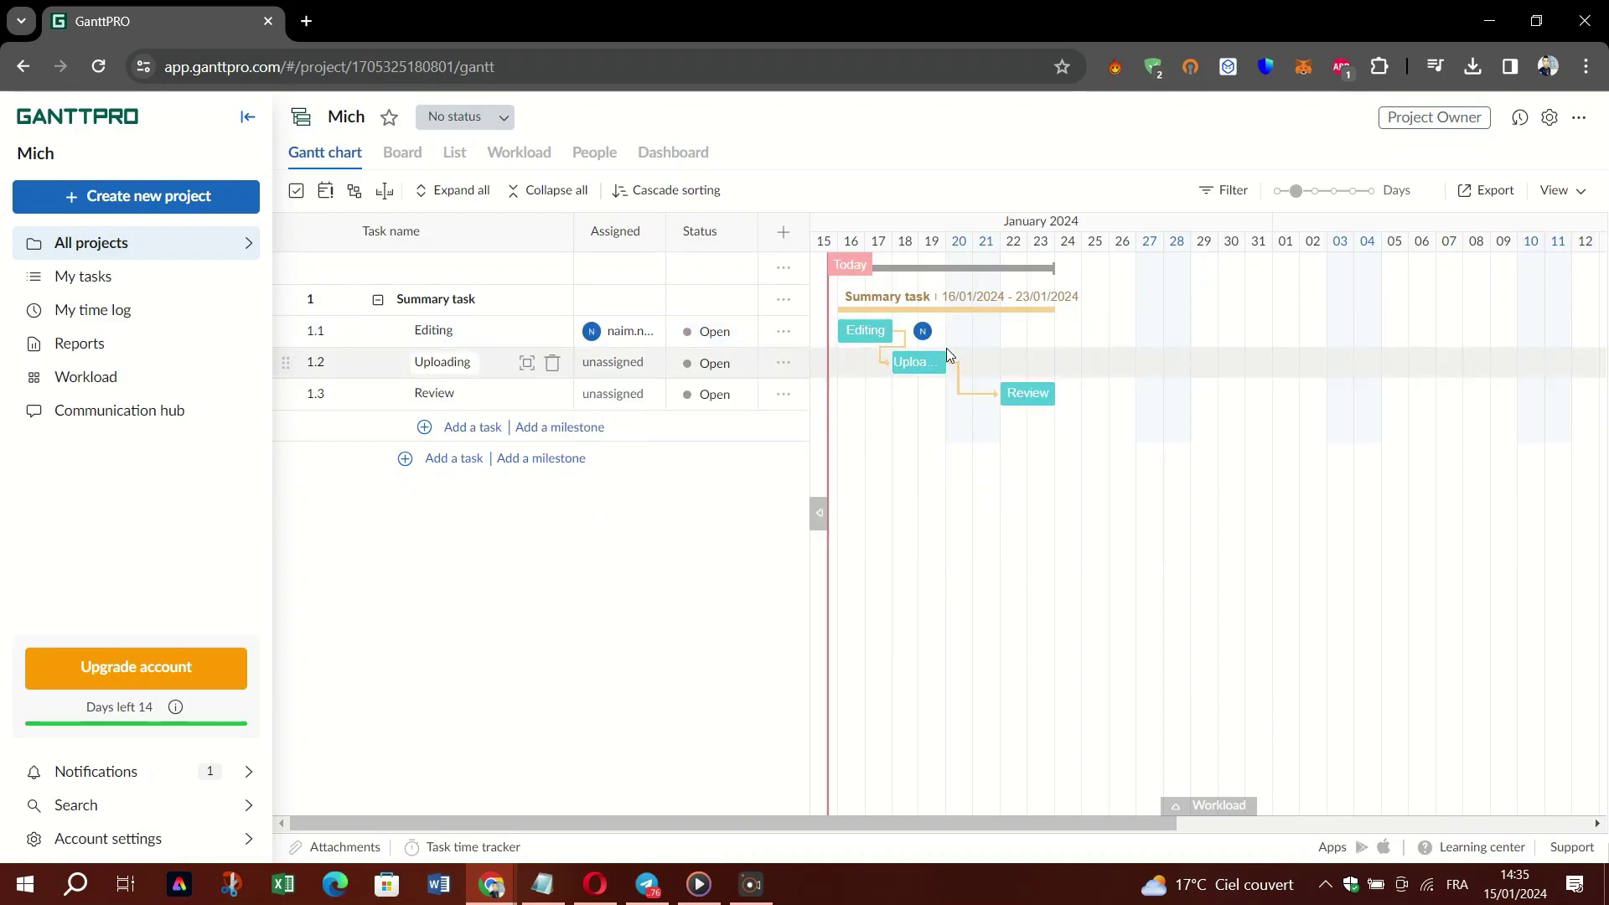
Select the Uploading task and its assignee cell.
{"action": "left_click", "coordinate": [916, 360]}
{"action": "left_click", "coordinate": [608, 363]}
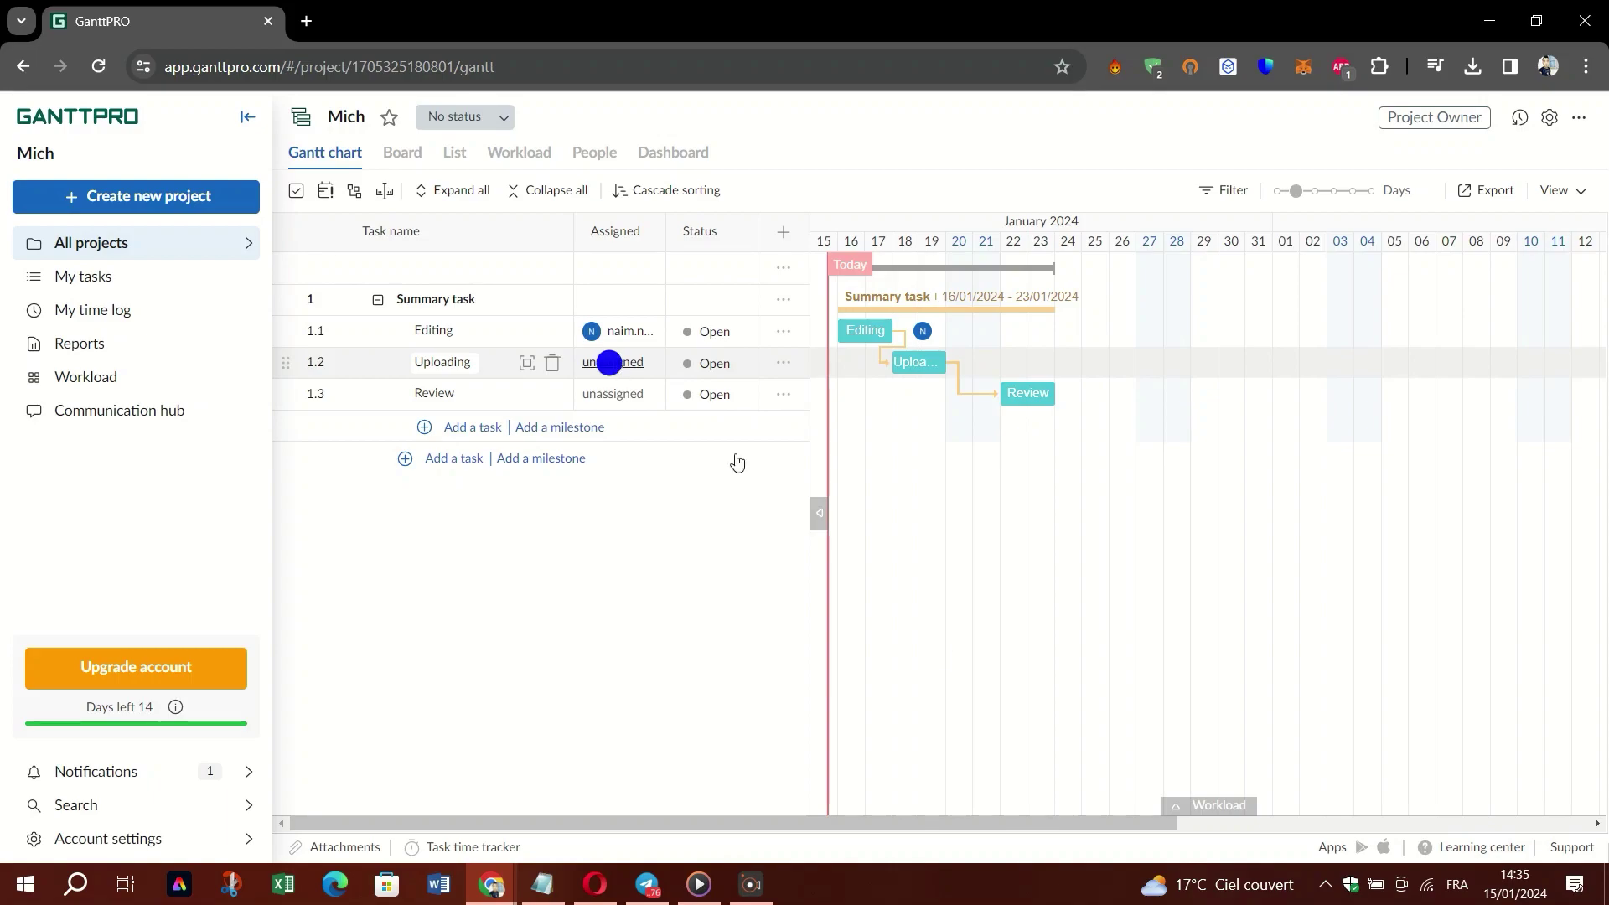
{"action": "left_click", "coordinate": [1070, 725]}
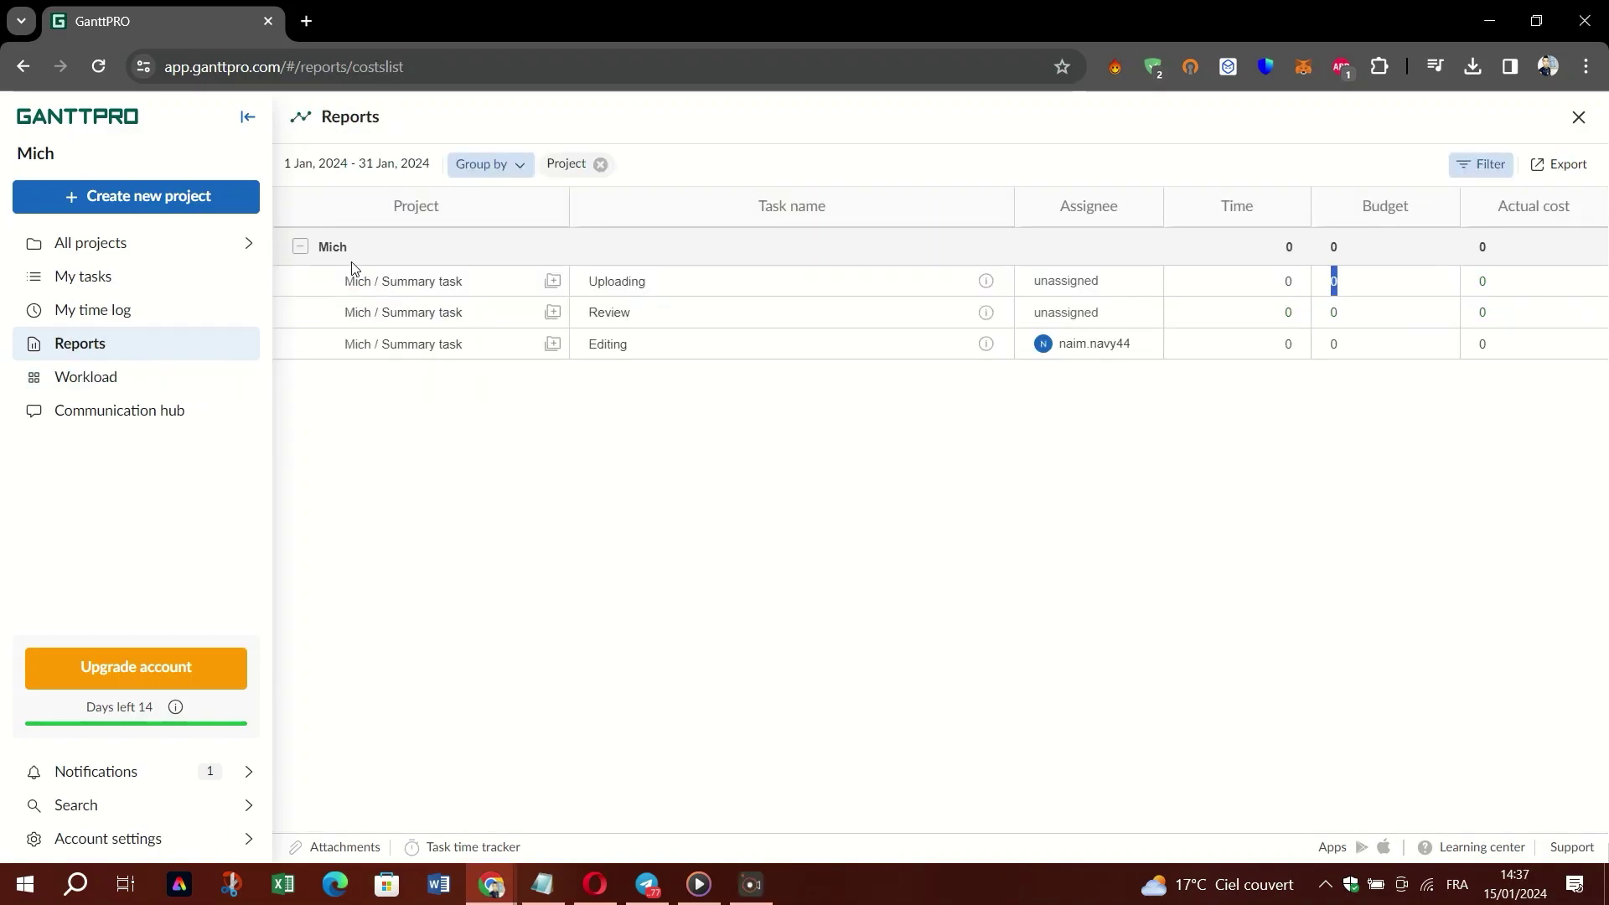
Create a Budget analysis report for Mich from the Reports overview.
{"action": "left_click", "coordinate": [94, 350]}
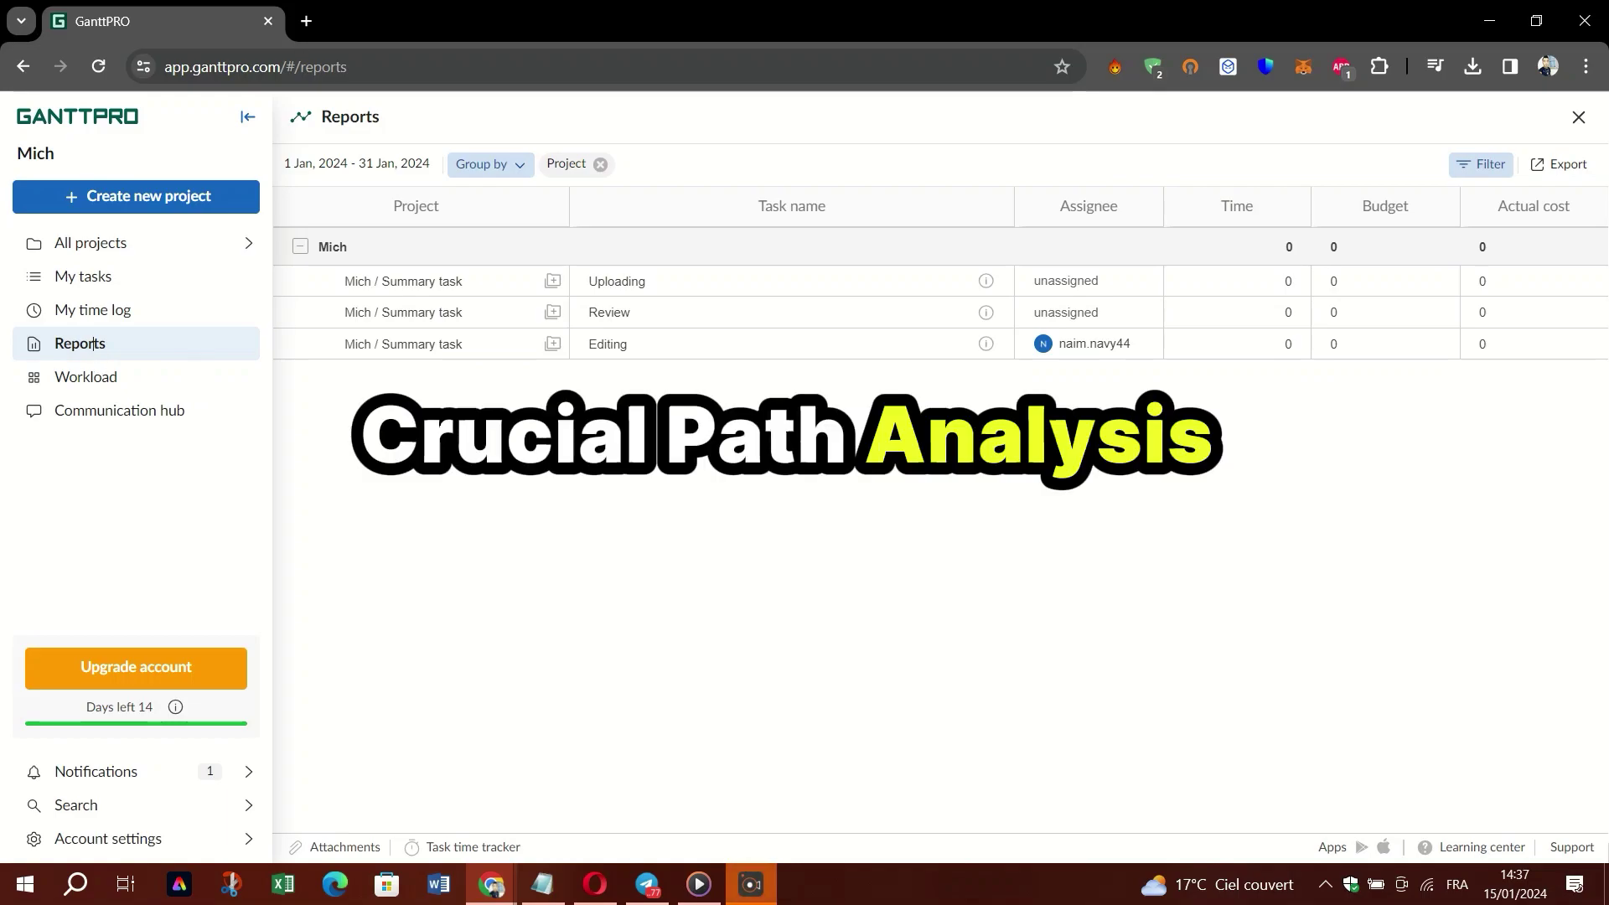
{"action": "left_click", "coordinate": [1061, 717]}
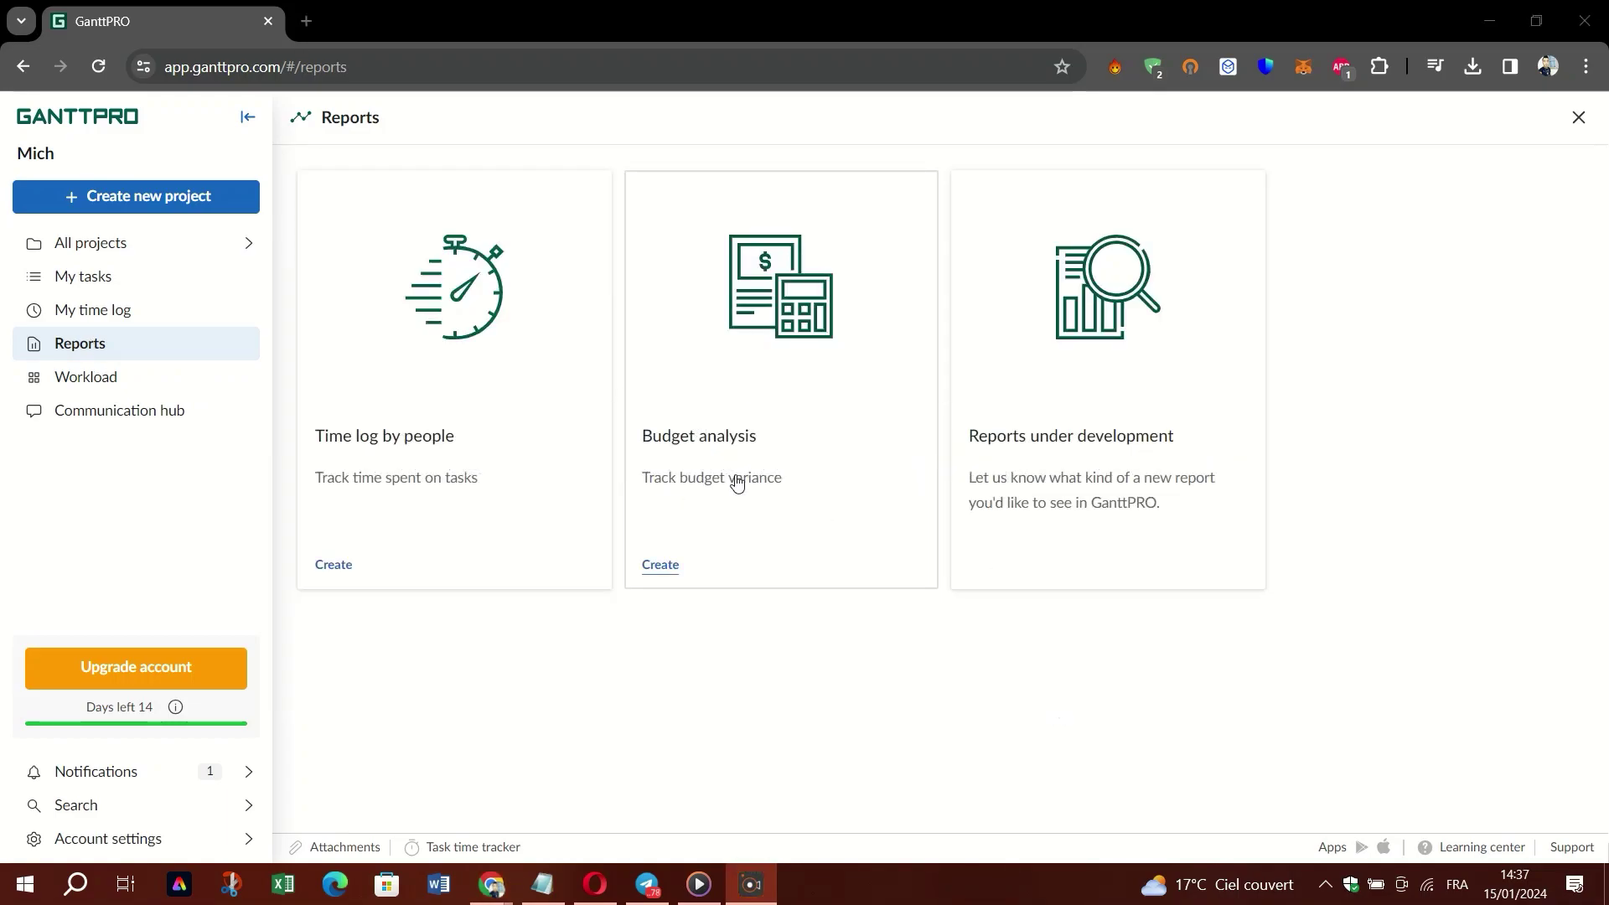
{"action": "left_click", "coordinate": [661, 567]}
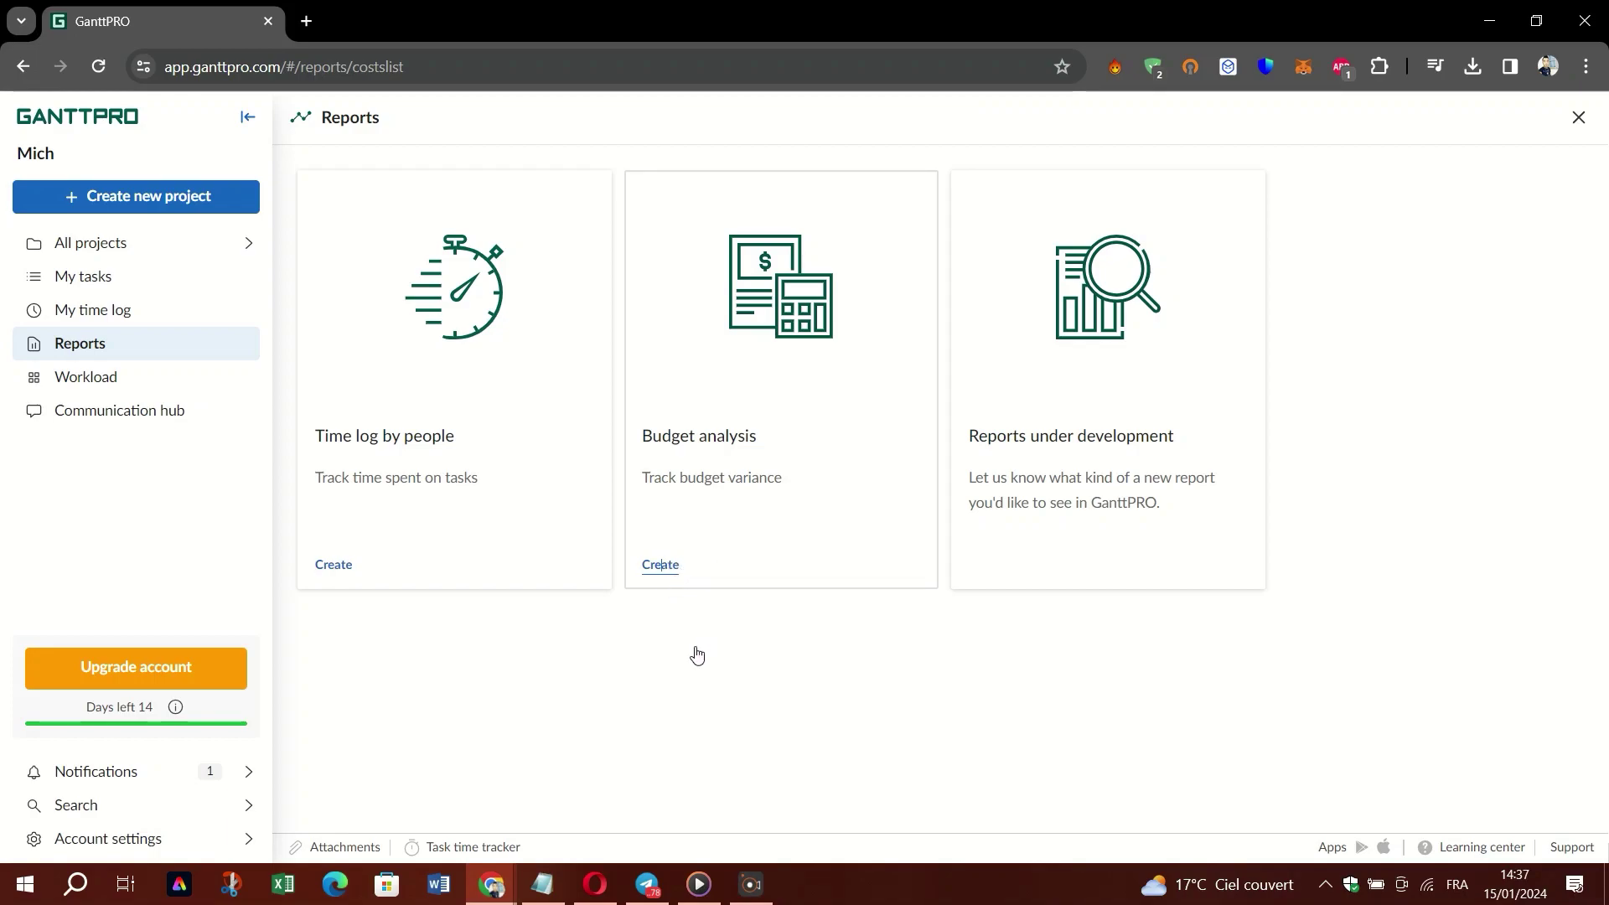
{"action": "left_click", "coordinate": [667, 565]}
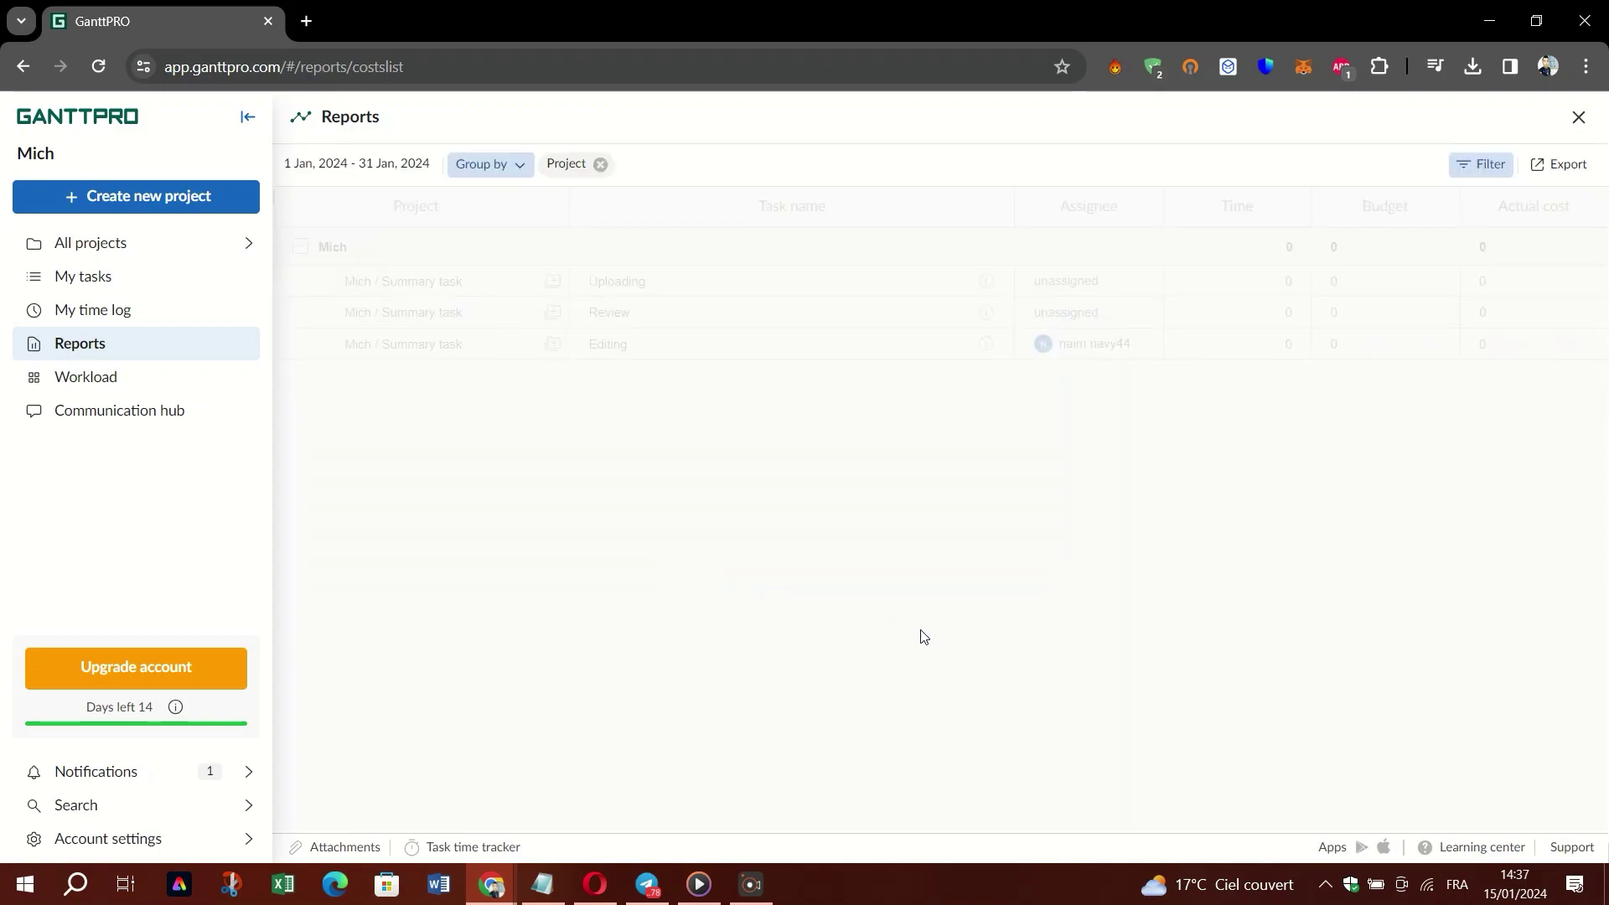
{"action": "left_click", "coordinate": [1056, 722]}
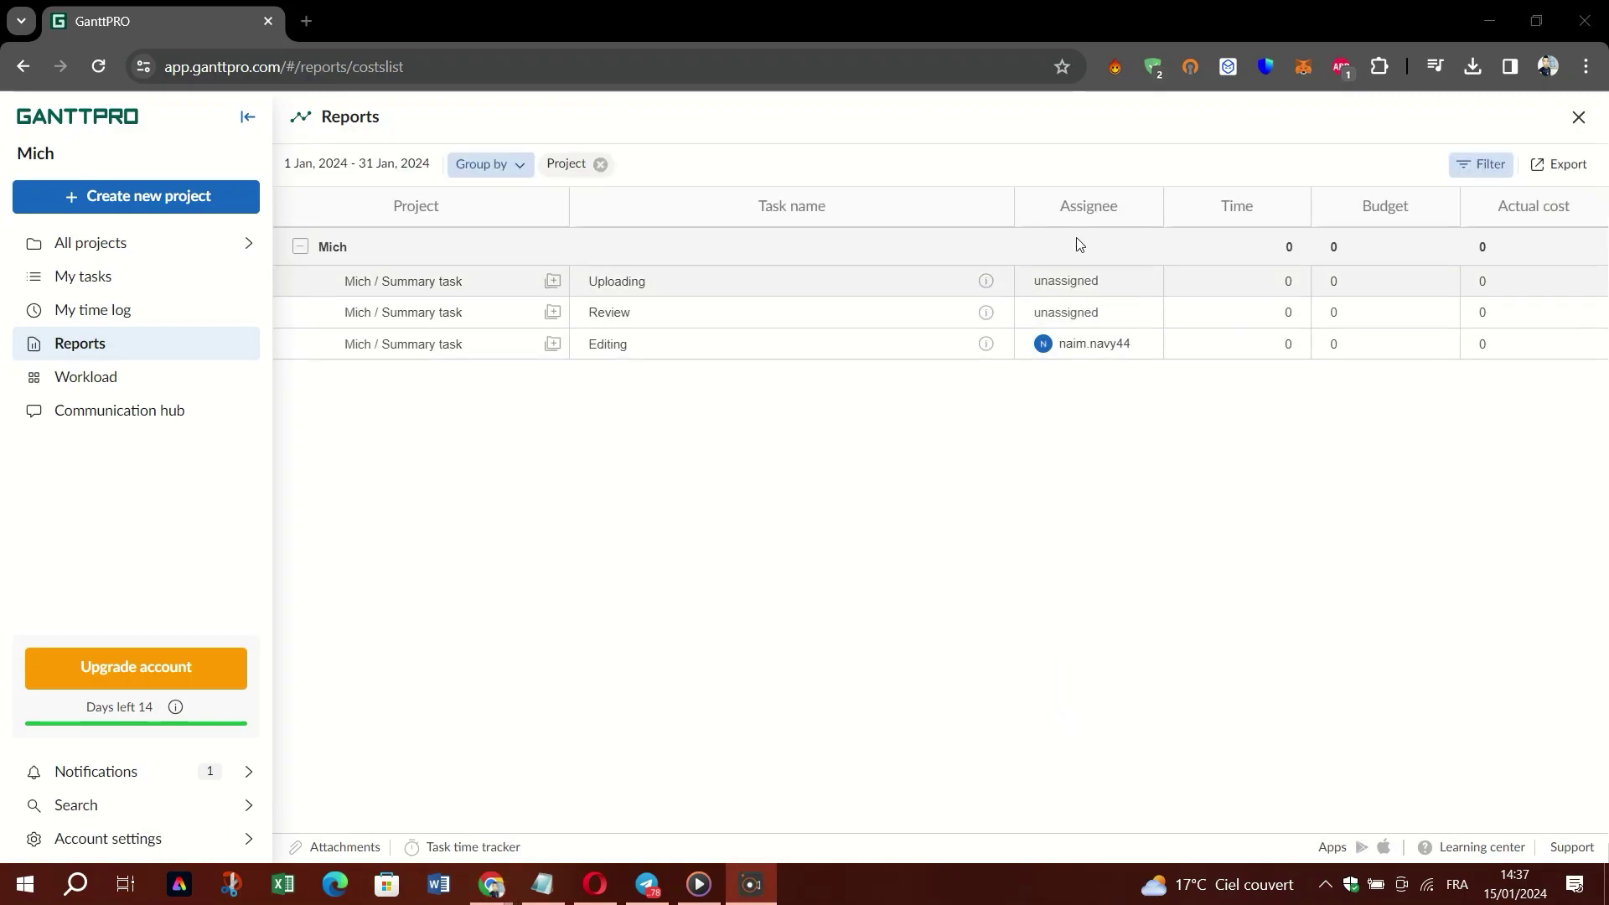
Try editing the Editing and Uploading budget cells, then return to the budget report.
{"action": "double_click", "coordinate": [1335, 344]}
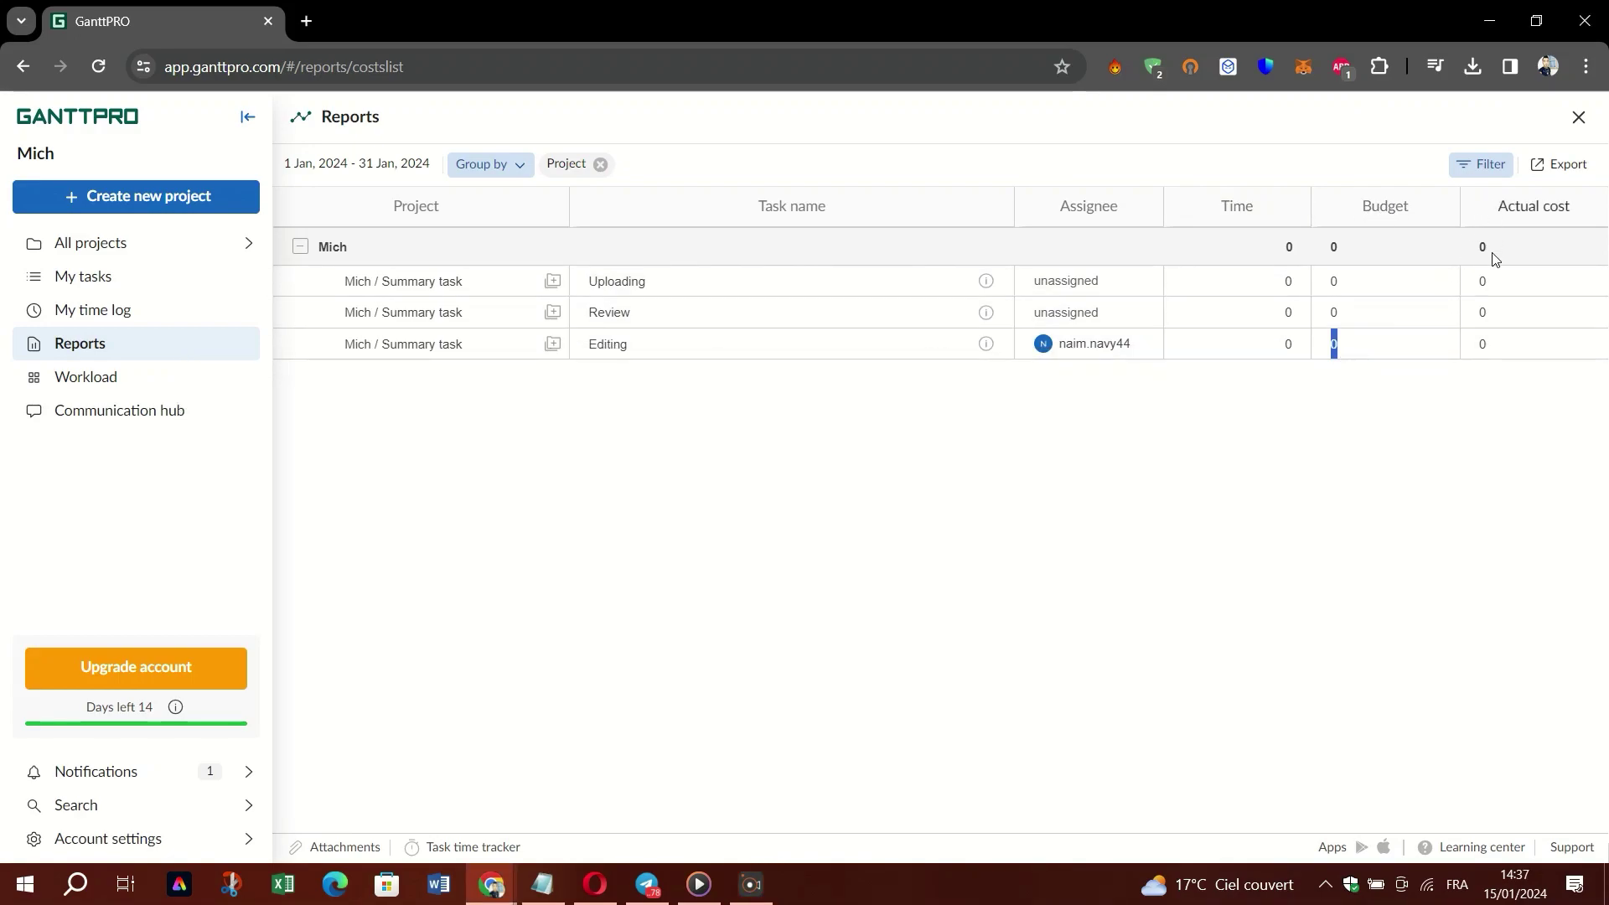
{"action": "left_click", "coordinate": [1506, 285]}
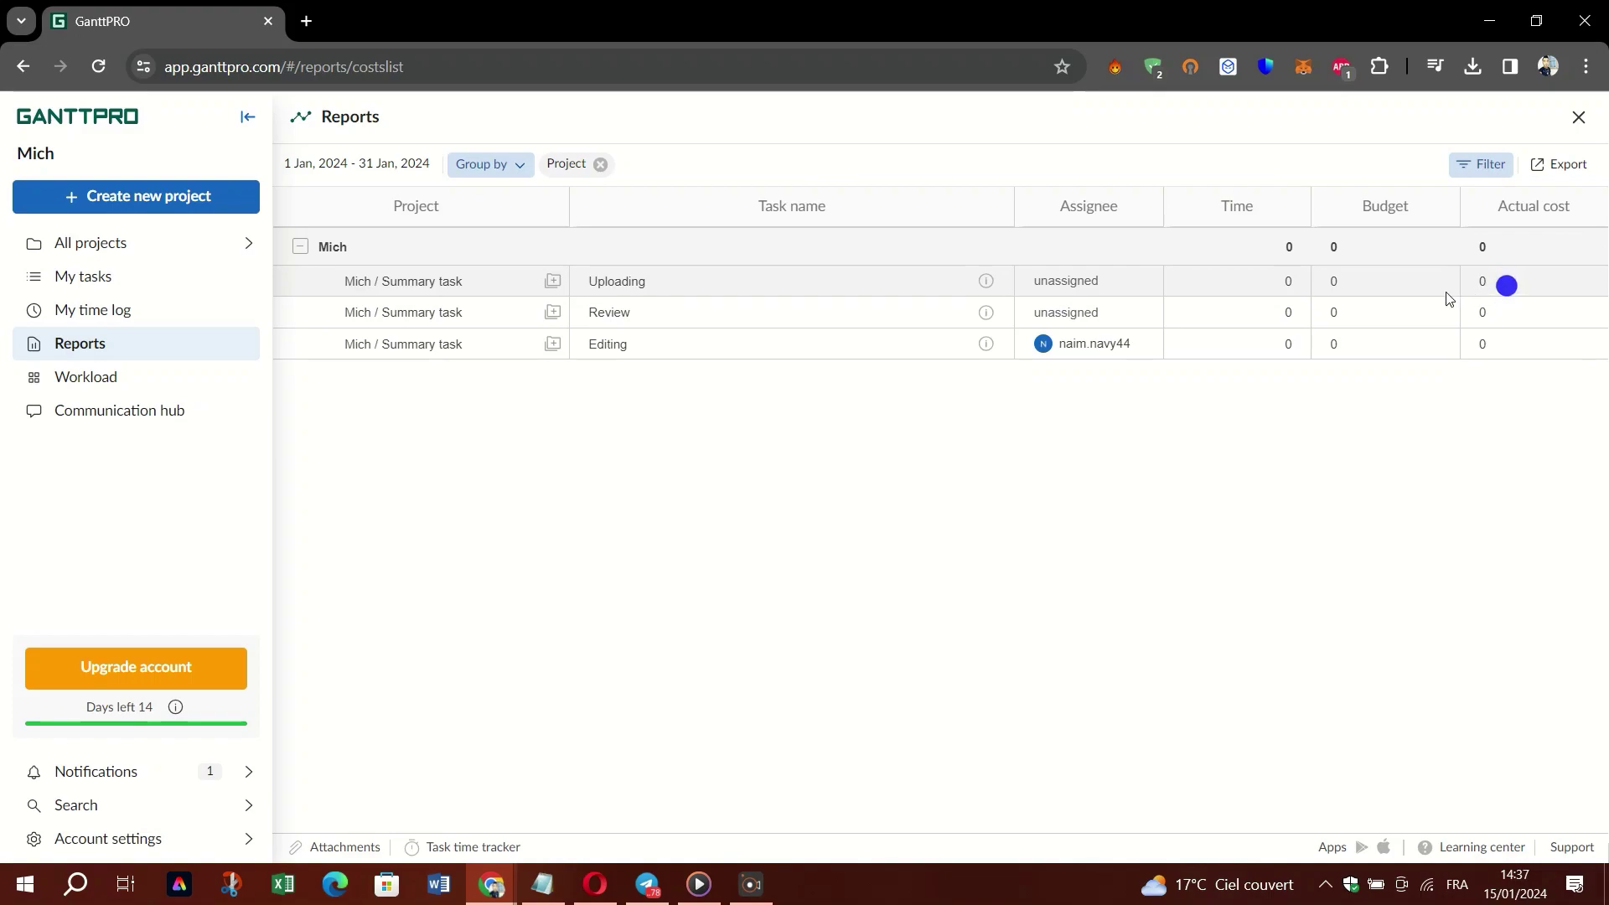
{"action": "left_click", "coordinate": [1382, 284]}
{"action": "double_click", "coordinate": [1383, 289]}
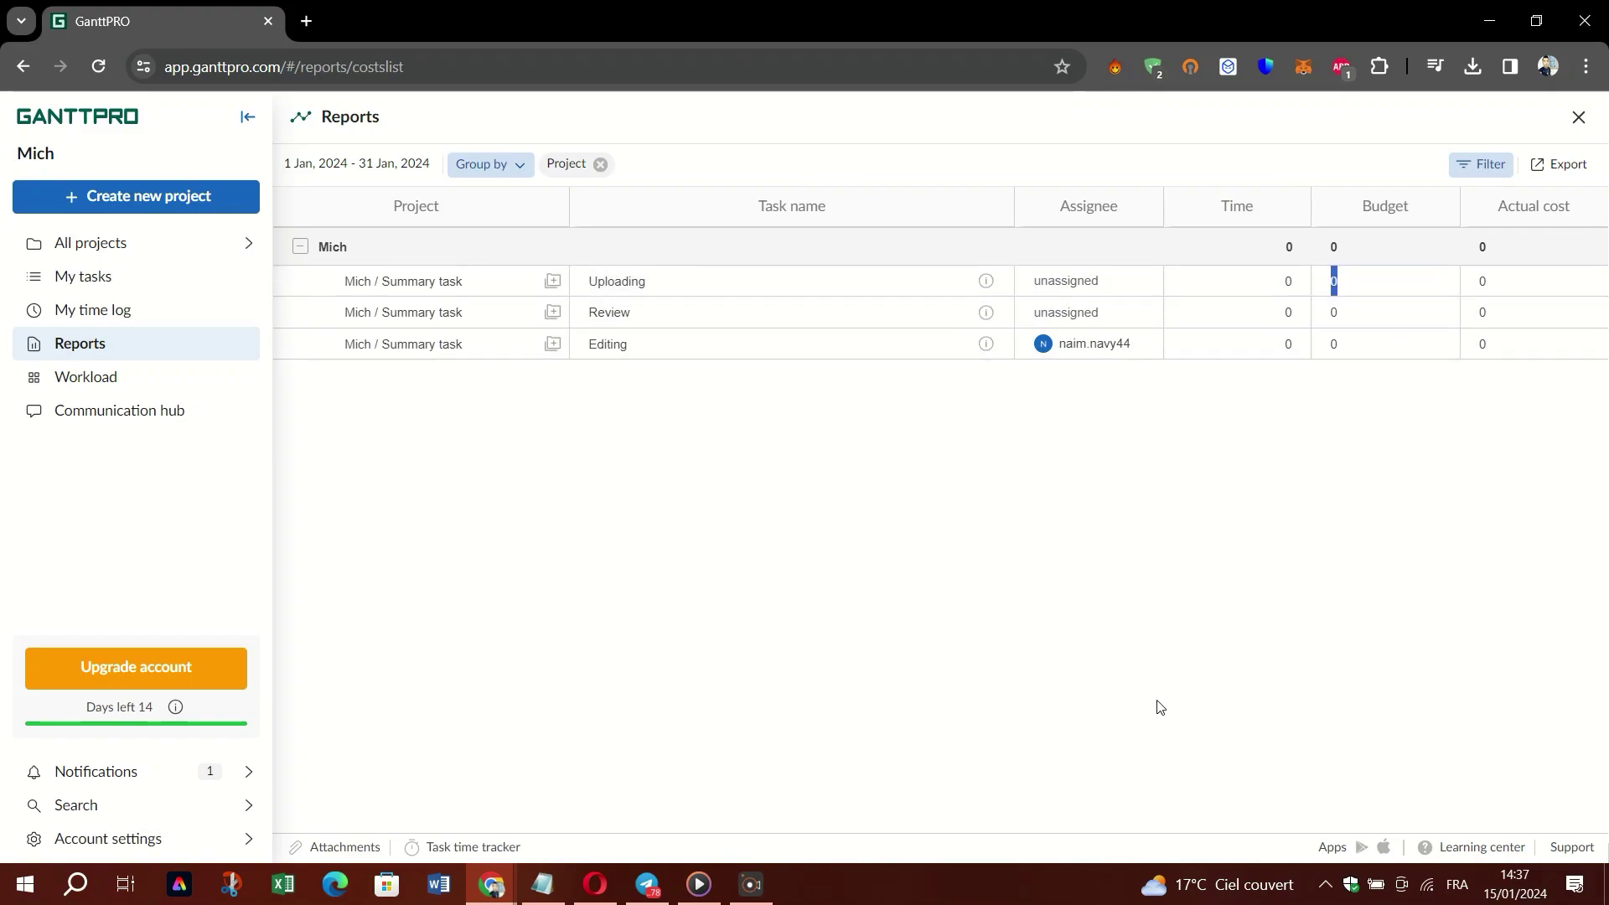
{"action": "left_click", "coordinate": [1074, 729]}
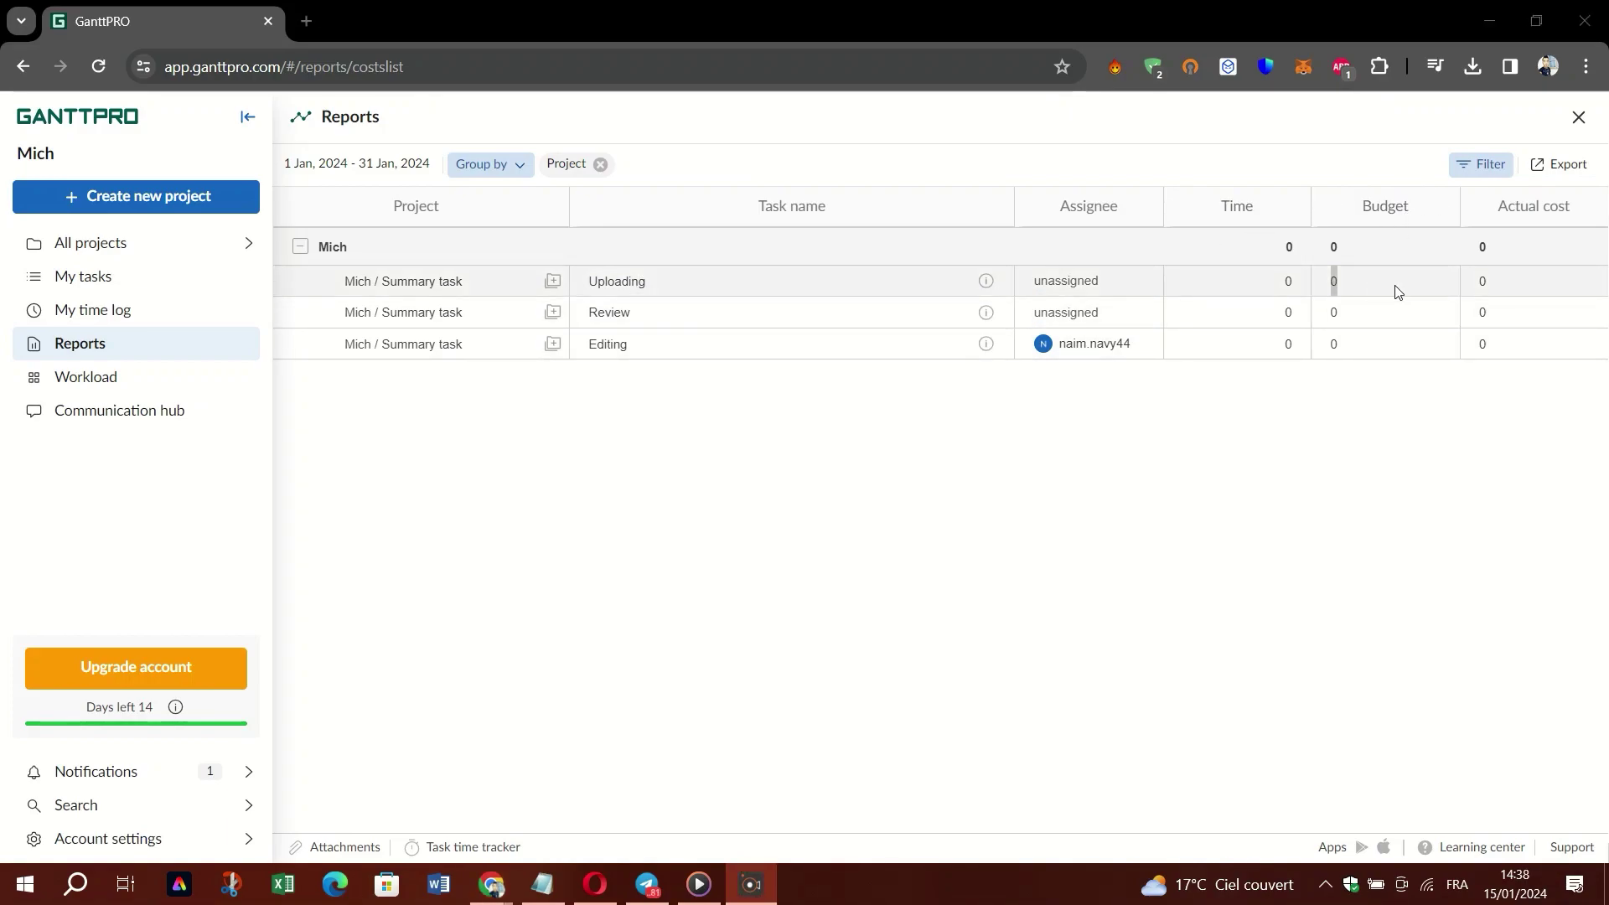
{"action": "left_click", "coordinate": [1373, 310]}
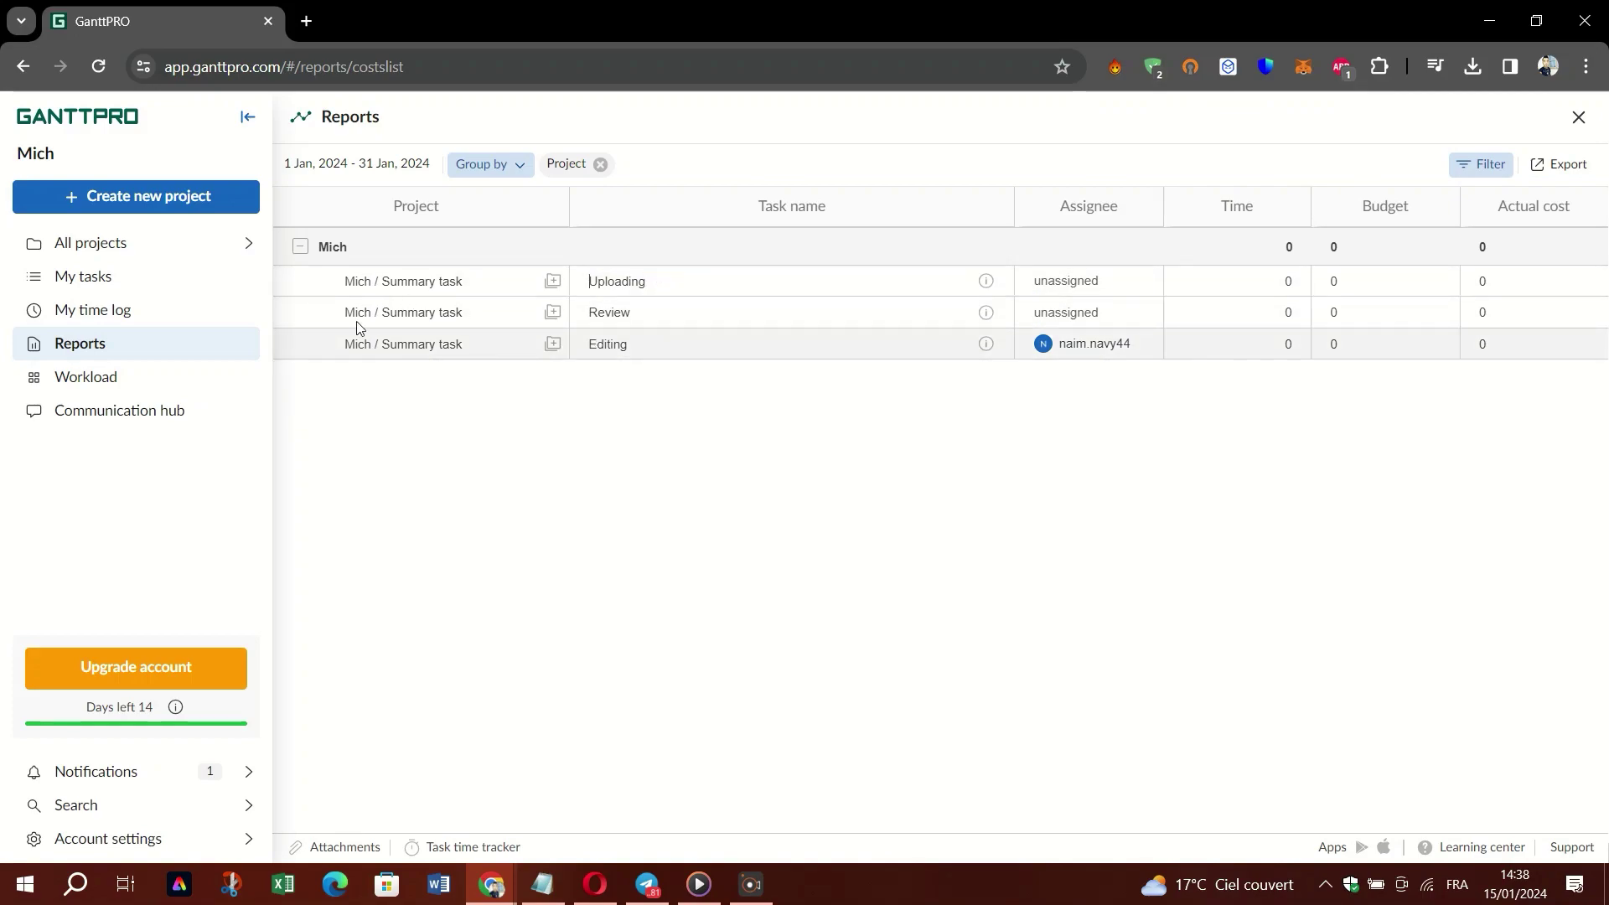
{"action": "left_click", "coordinate": [561, 397]}
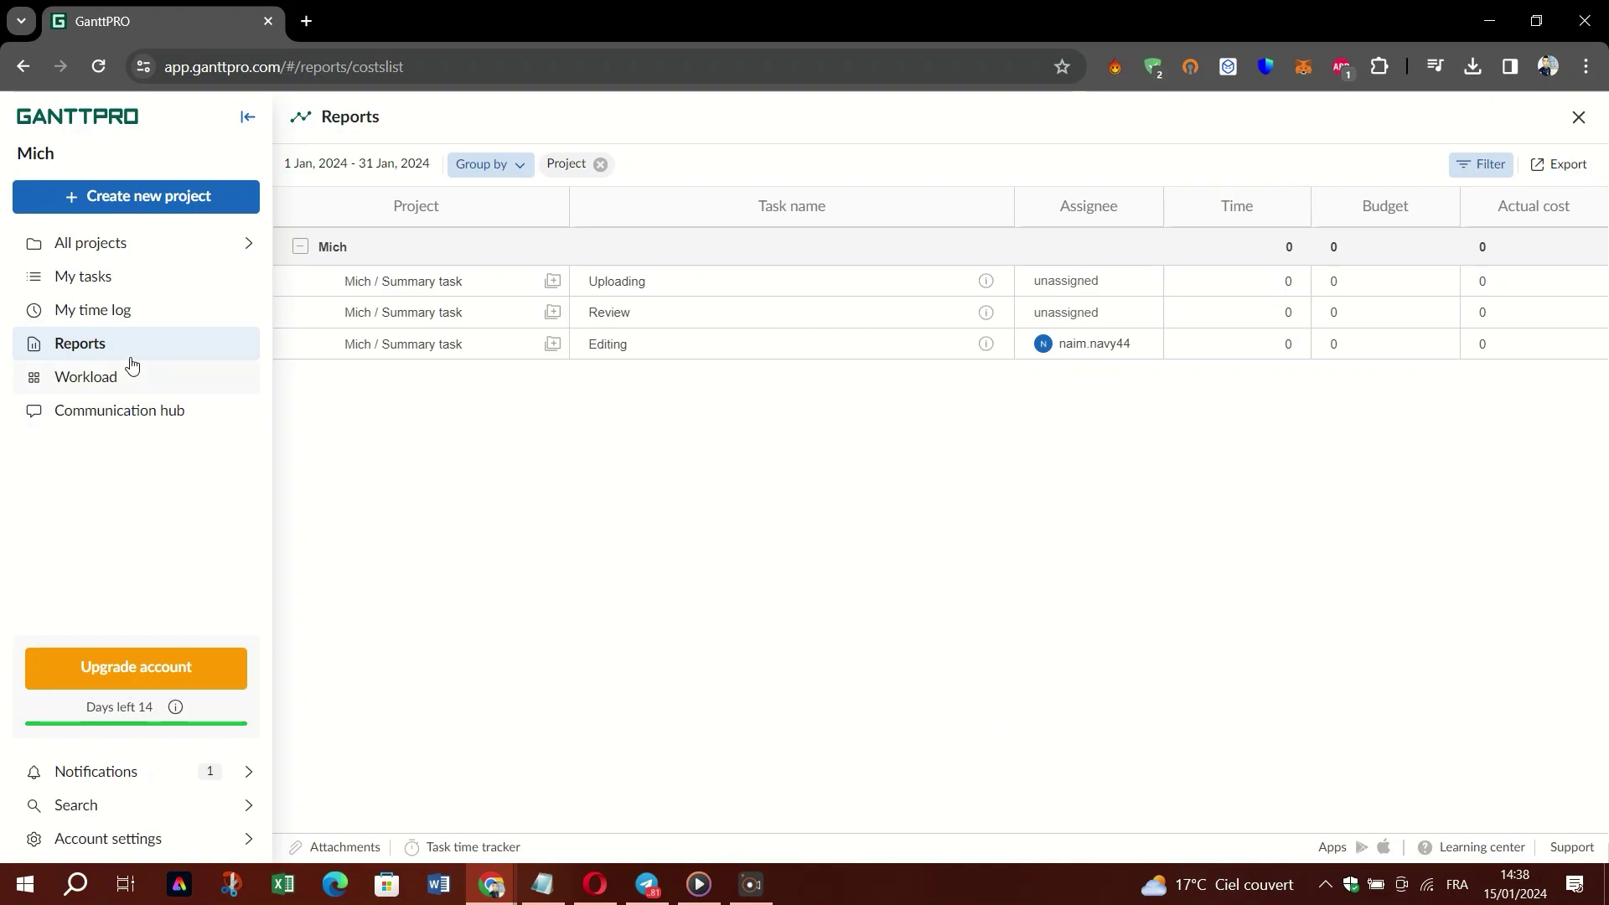
{"action": "left_click", "coordinate": [121, 280]}
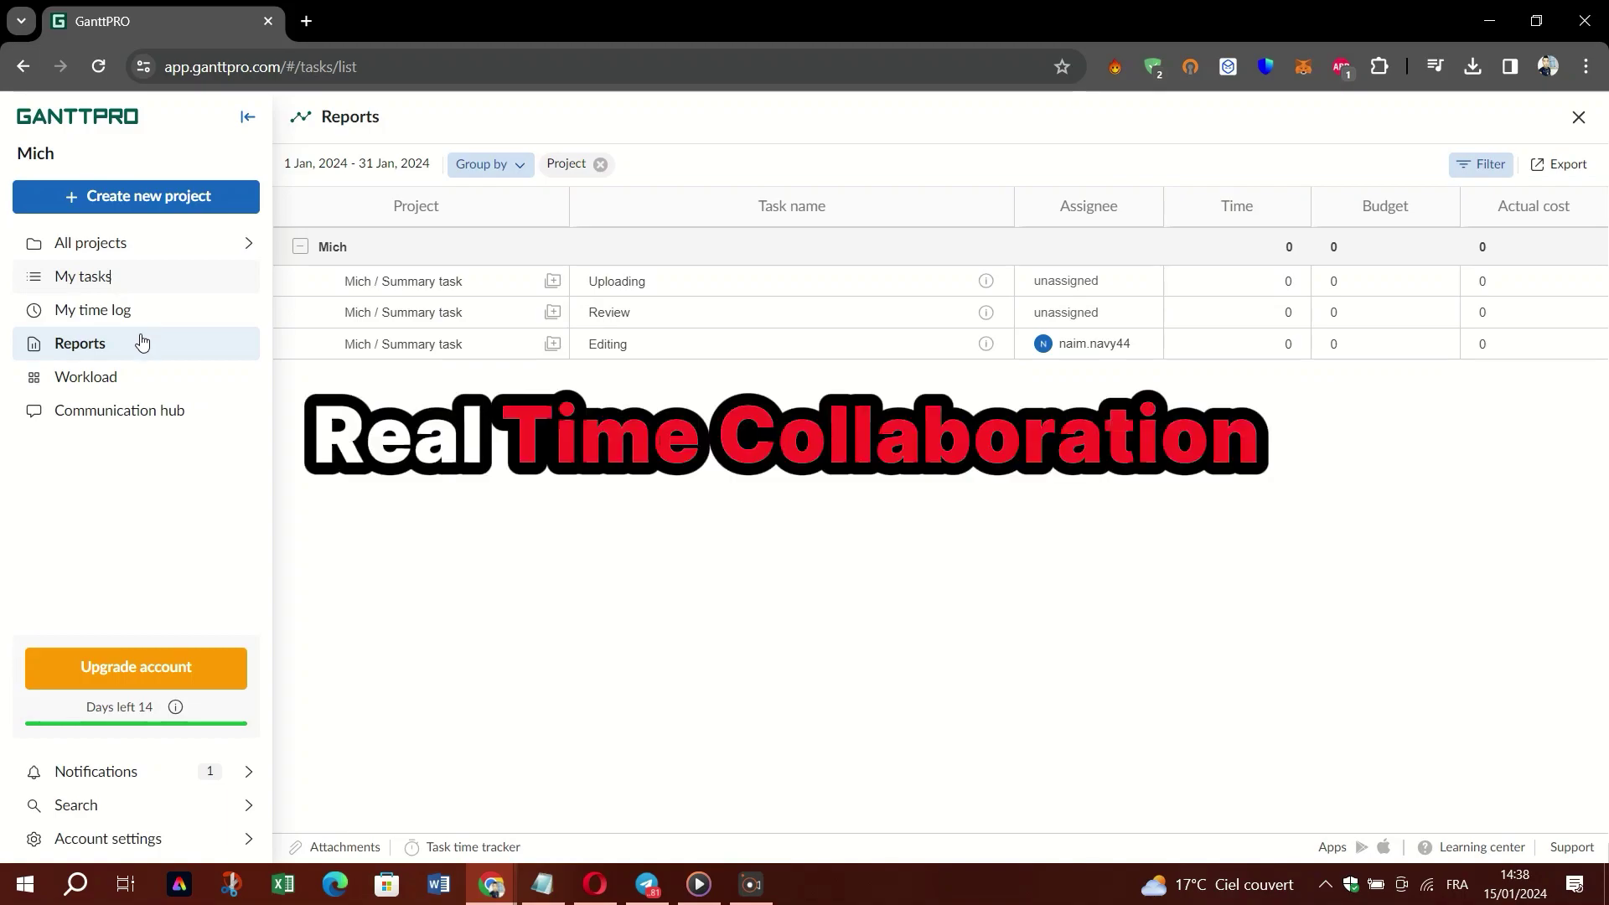
Review the Mich dashboard (3 tasks, 2 unassigned, 0% progress, 16 hours estimated), then return to the Gantt chart.
{"action": "left_click", "coordinate": [1066, 724]}
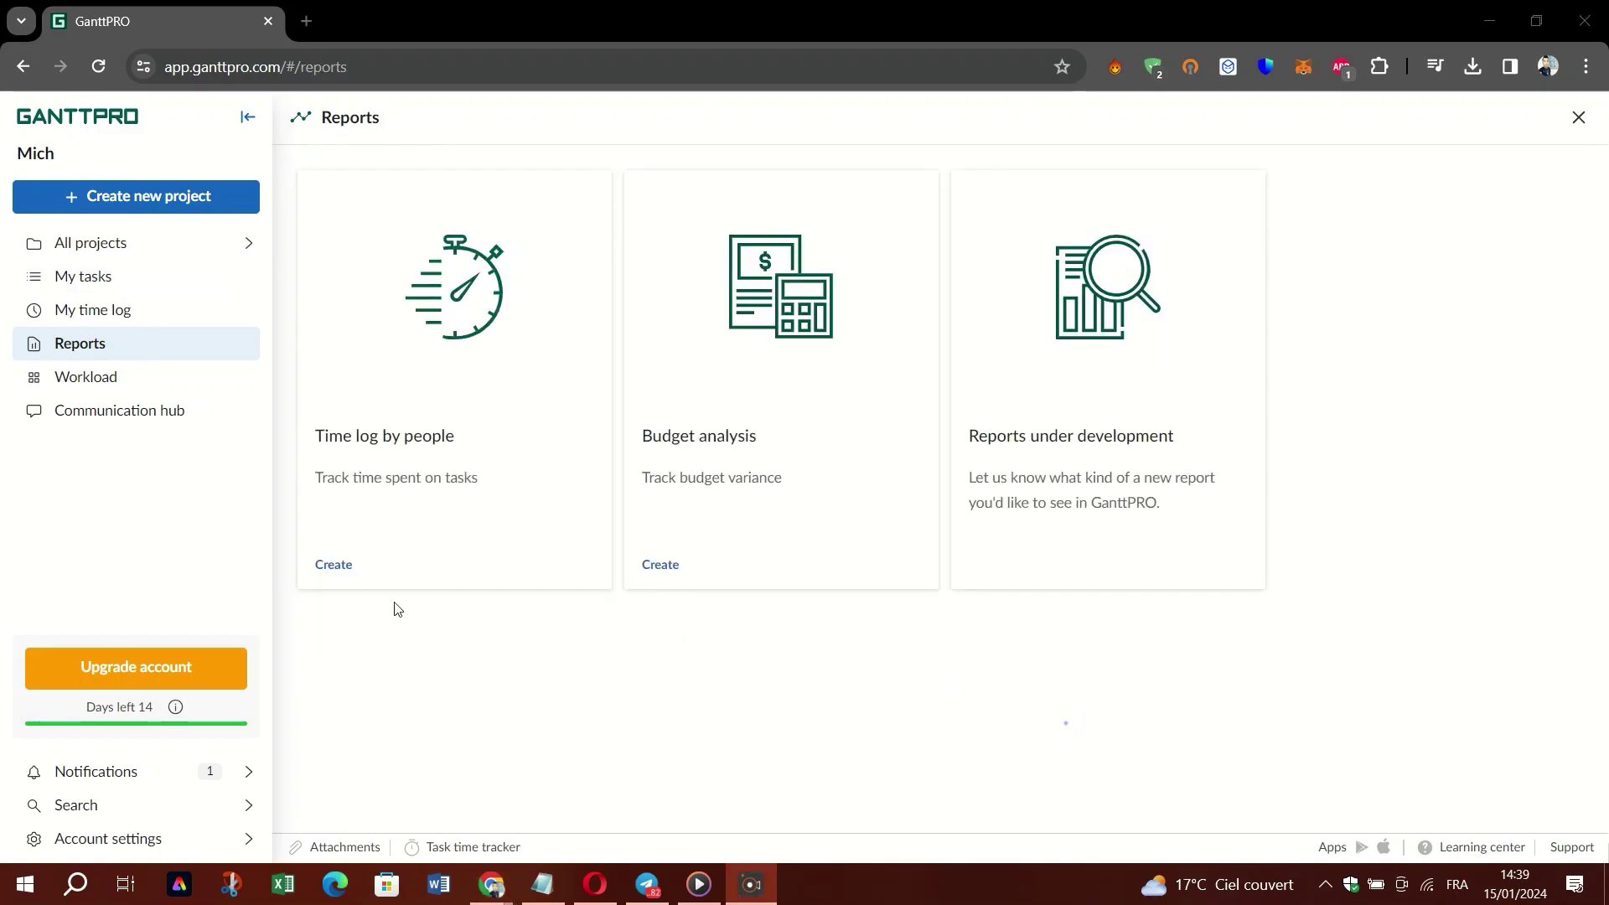
{"action": "left_click", "coordinate": [336, 564]}
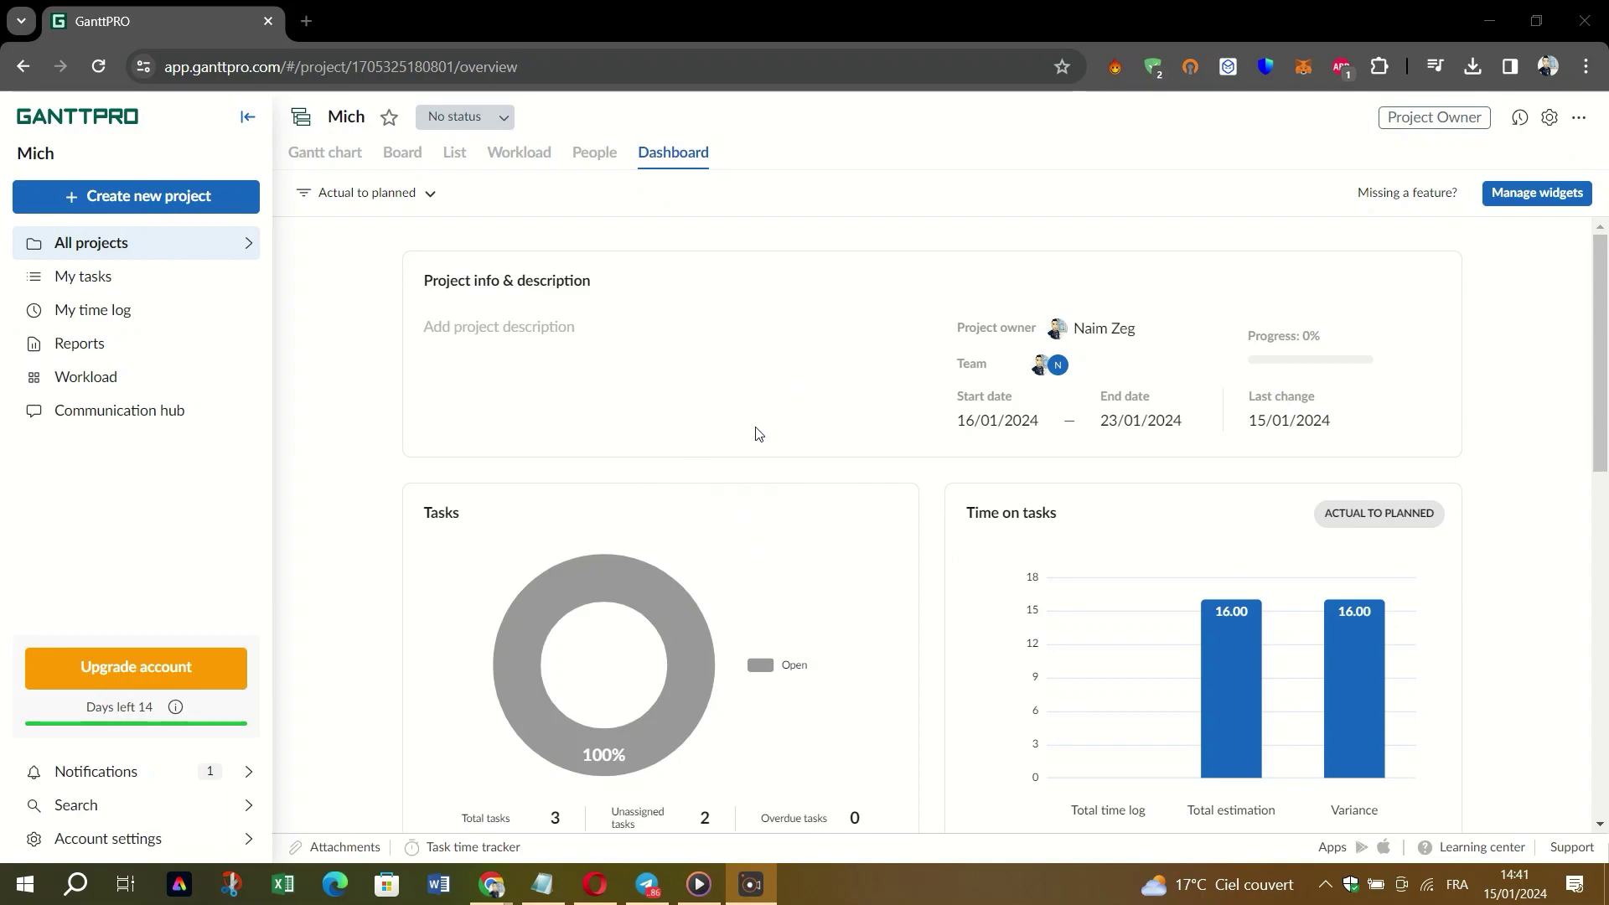
{"action": "scroll", "coordinate": [755, 433], "scroll_direction": "down", "scroll_amount": 2}
{"action": "scroll", "coordinate": [755, 434], "scroll_direction": "down", "scroll_amount": 2}
{"action": "scroll", "coordinate": [756, 435], "scroll_direction": "up", "scroll_amount": 1}
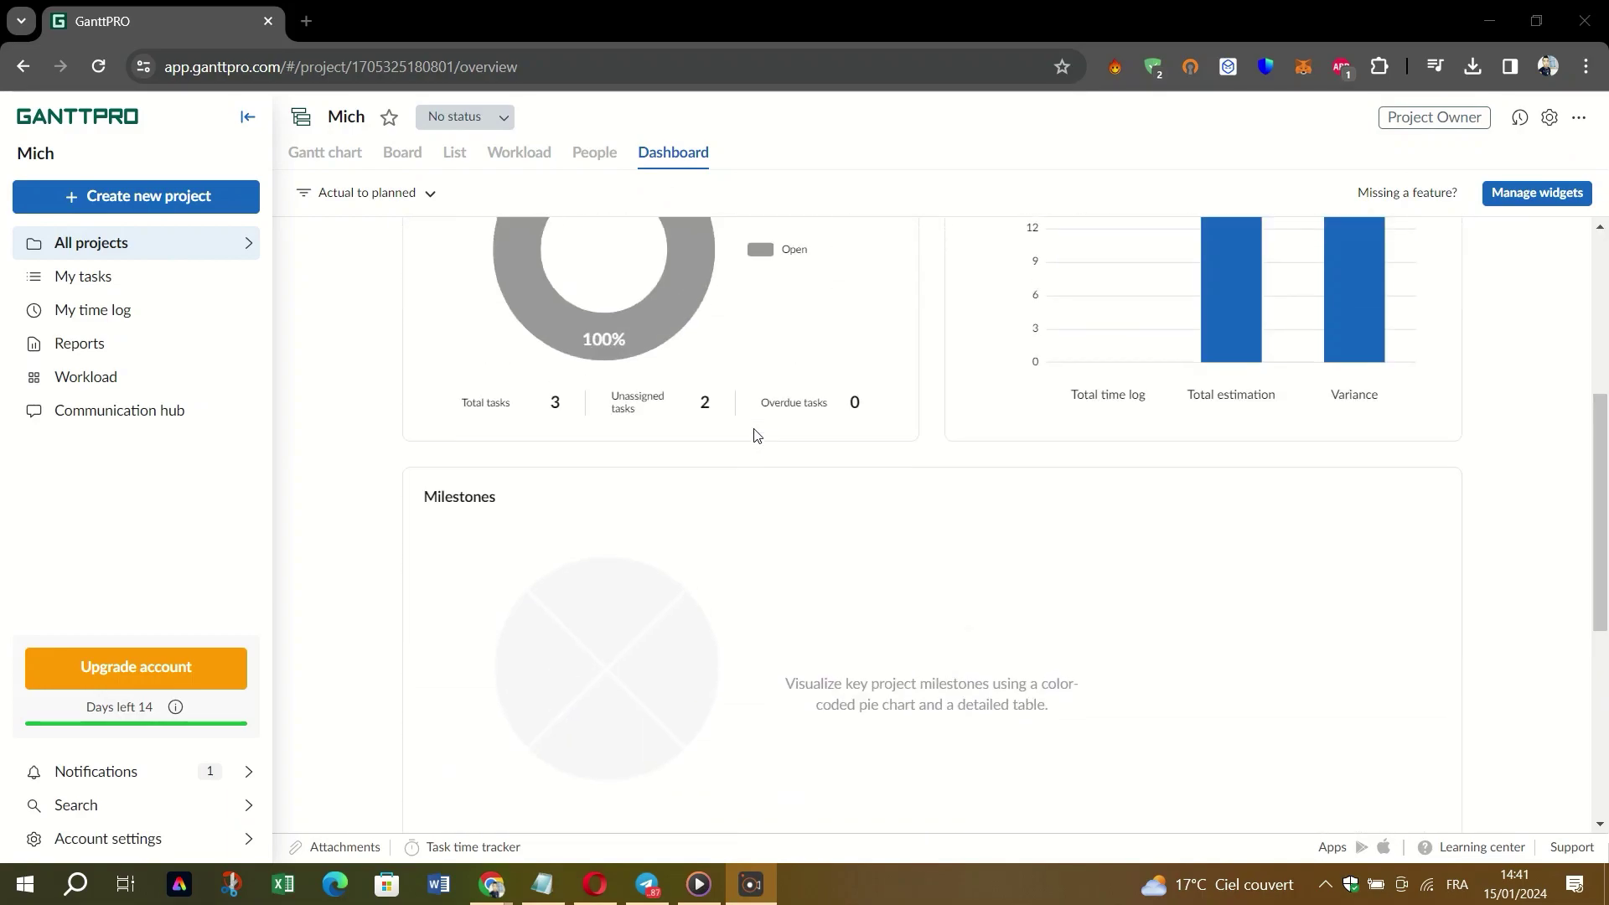
{"action": "scroll", "coordinate": [756, 434], "scroll_direction": "up", "scroll_amount": 2}
{"action": "left_click", "coordinate": [349, 154]}
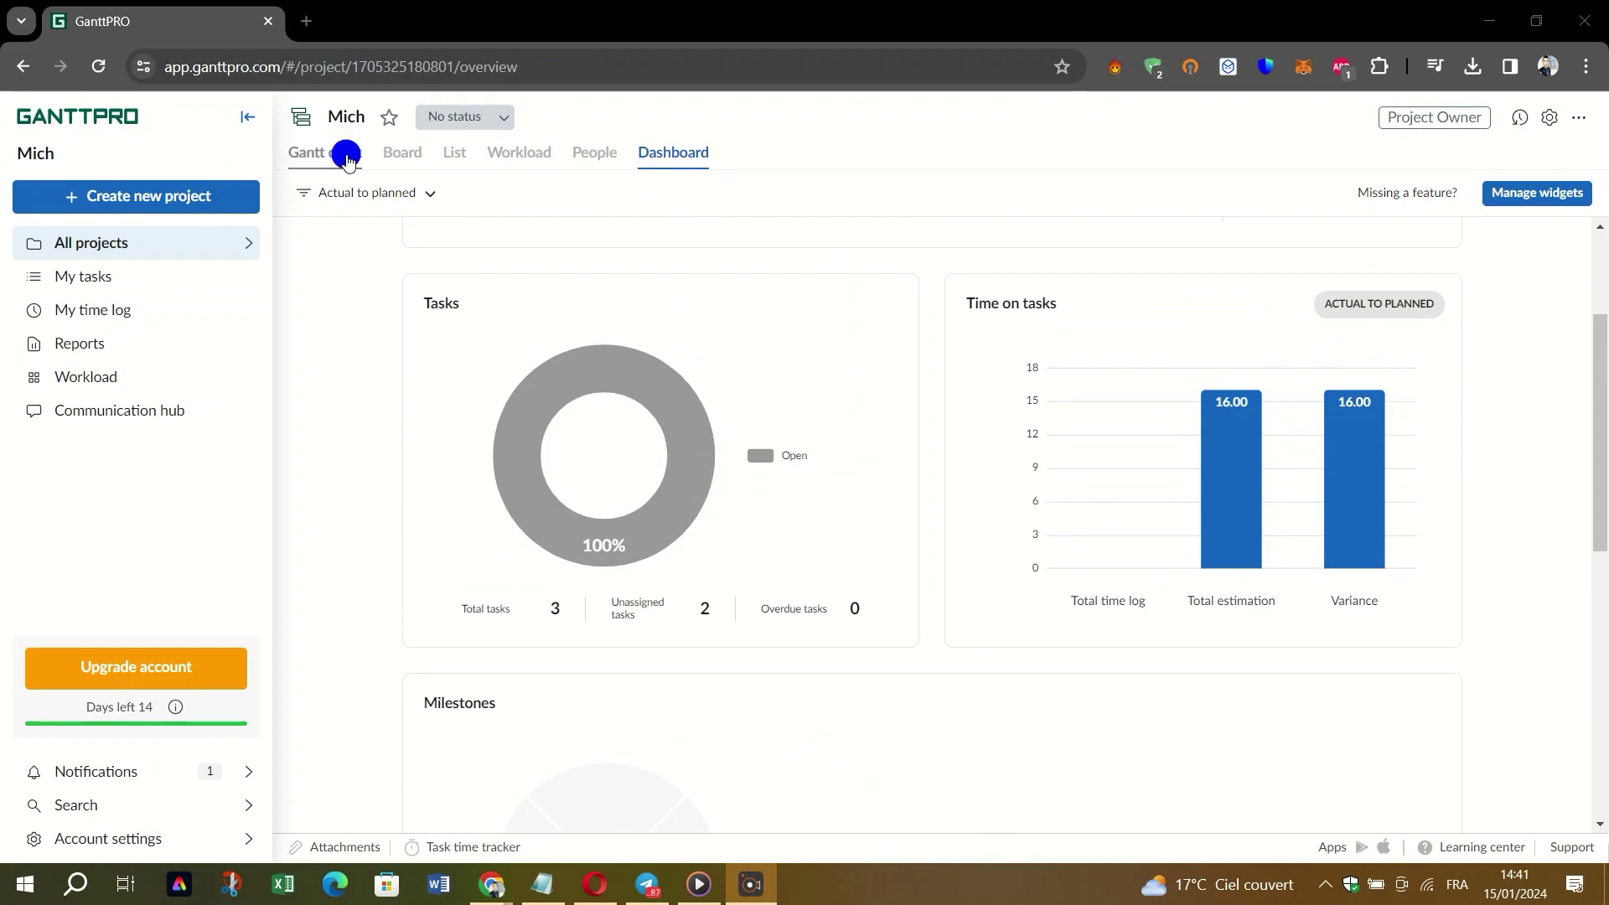